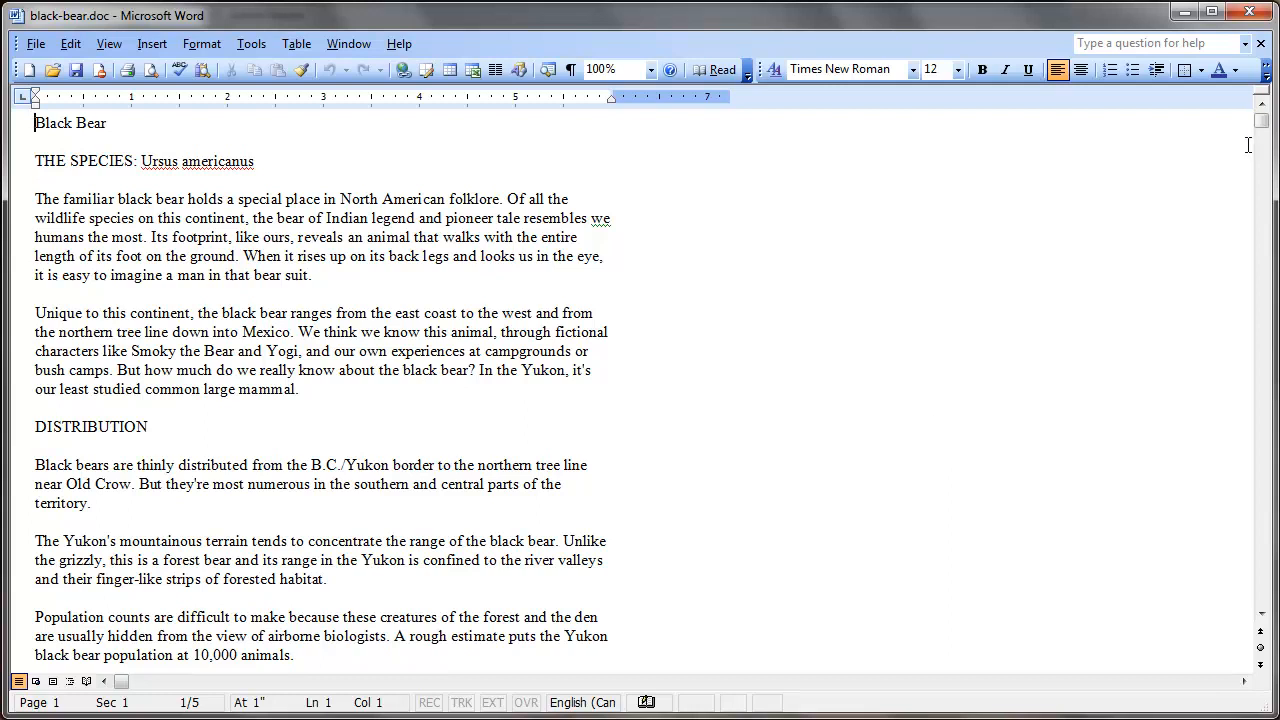
Show the Styles and Formatting pane and place the cursor in the first body paragraph.
mouse_move(1261, 121)
left_mouse_down()
mouse_move(1256, 417)
mouse_move(1260, 118)
left_mouse_up()
left_click(200, 46)
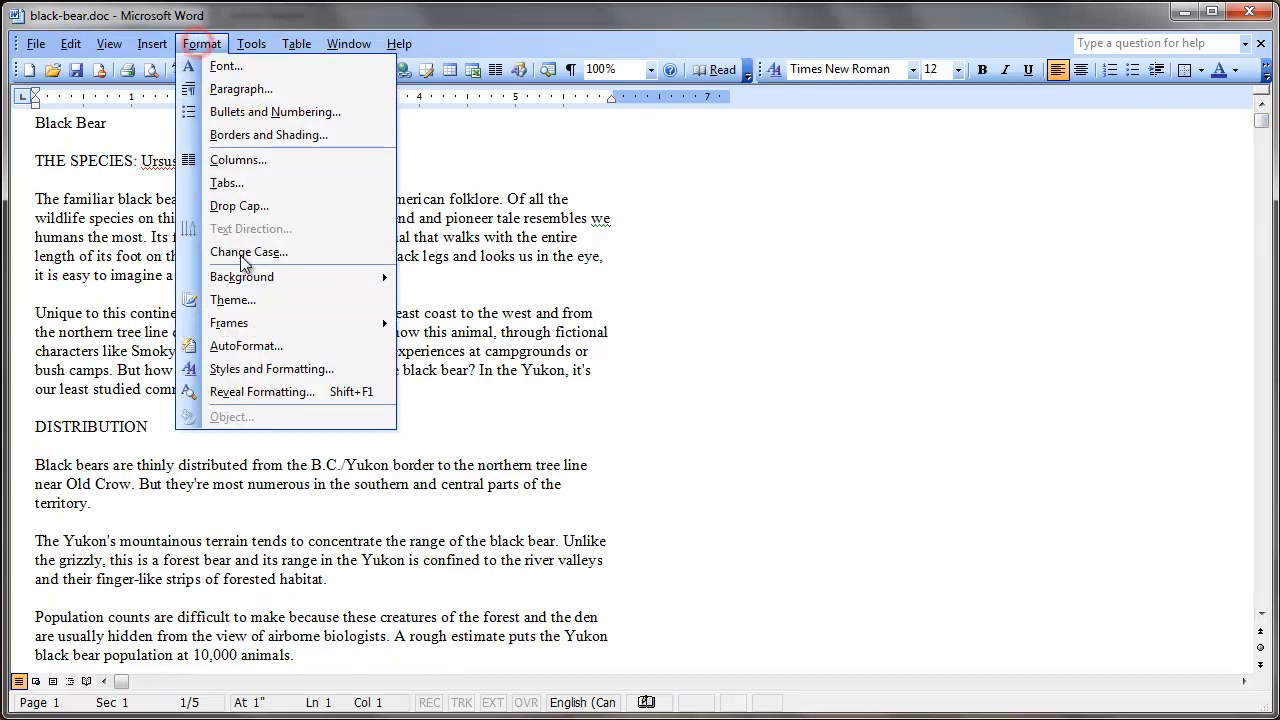
left_click(262, 370)
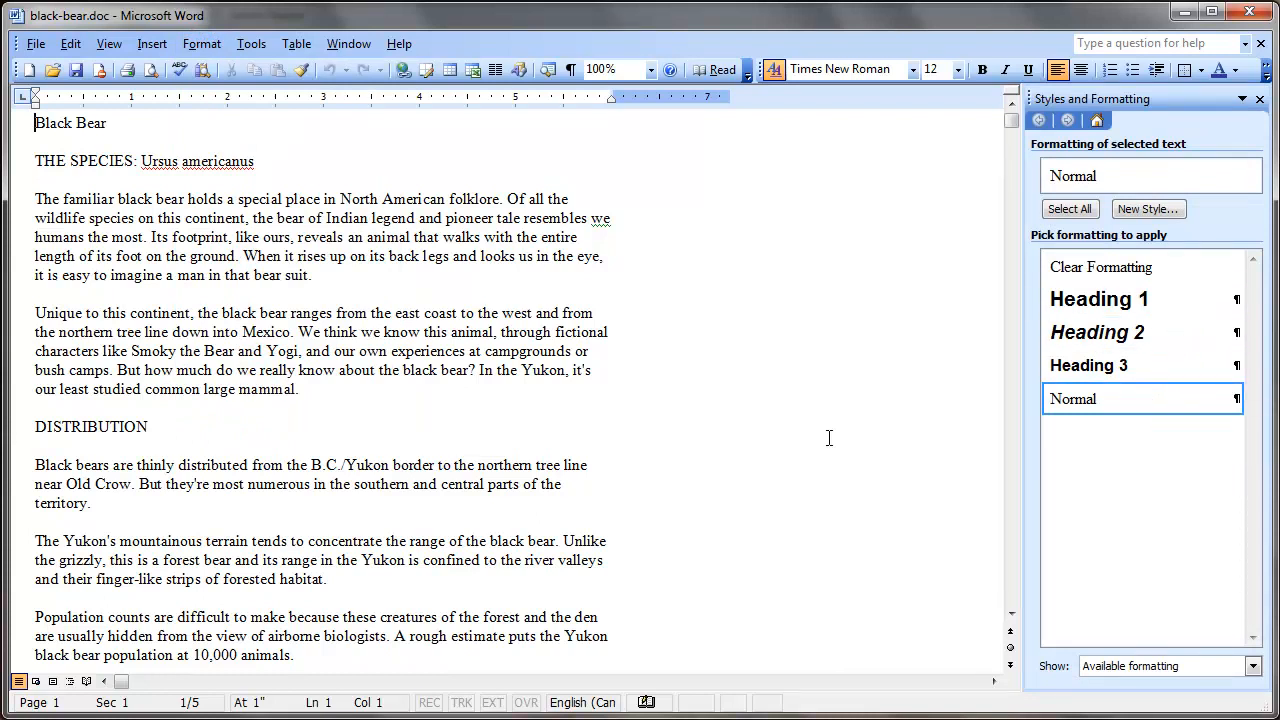
left_click(356, 372)
left_click(380, 351)
left_click(483, 237)
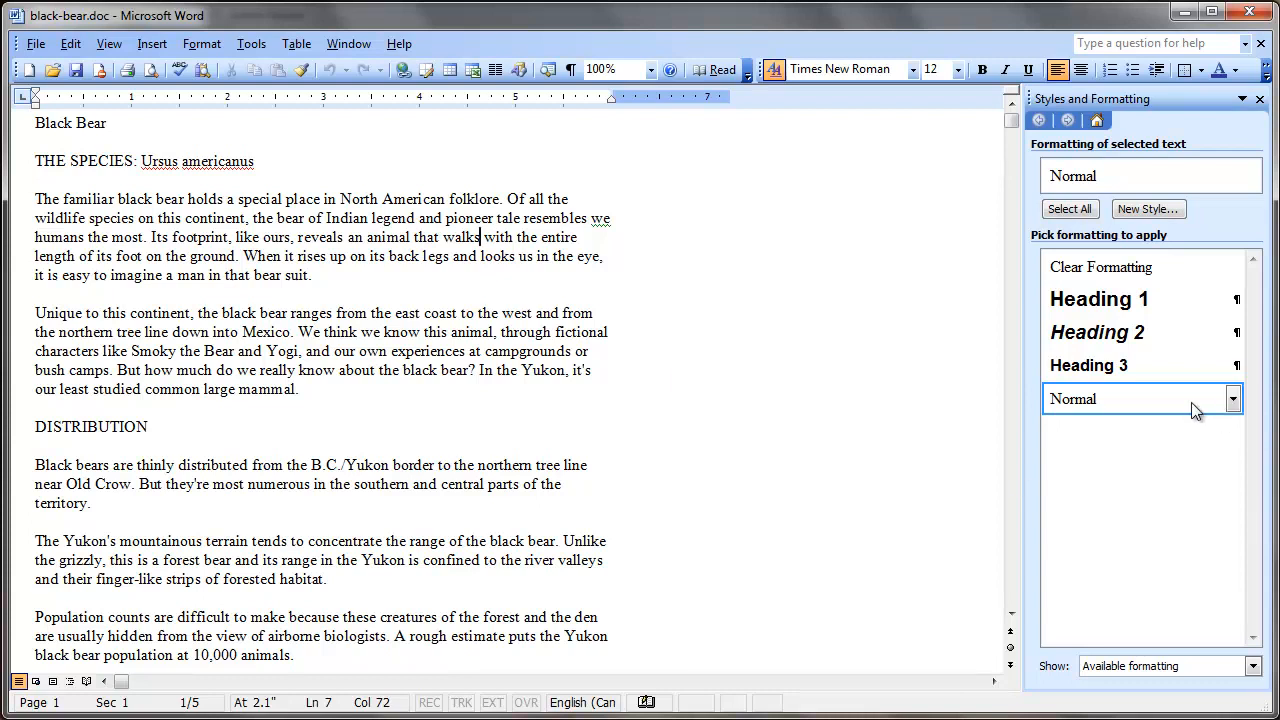
Modify the Normal style's paragraph settings to a 0.5" left indent and 12 pt spacing after.
right_click(1097, 402)
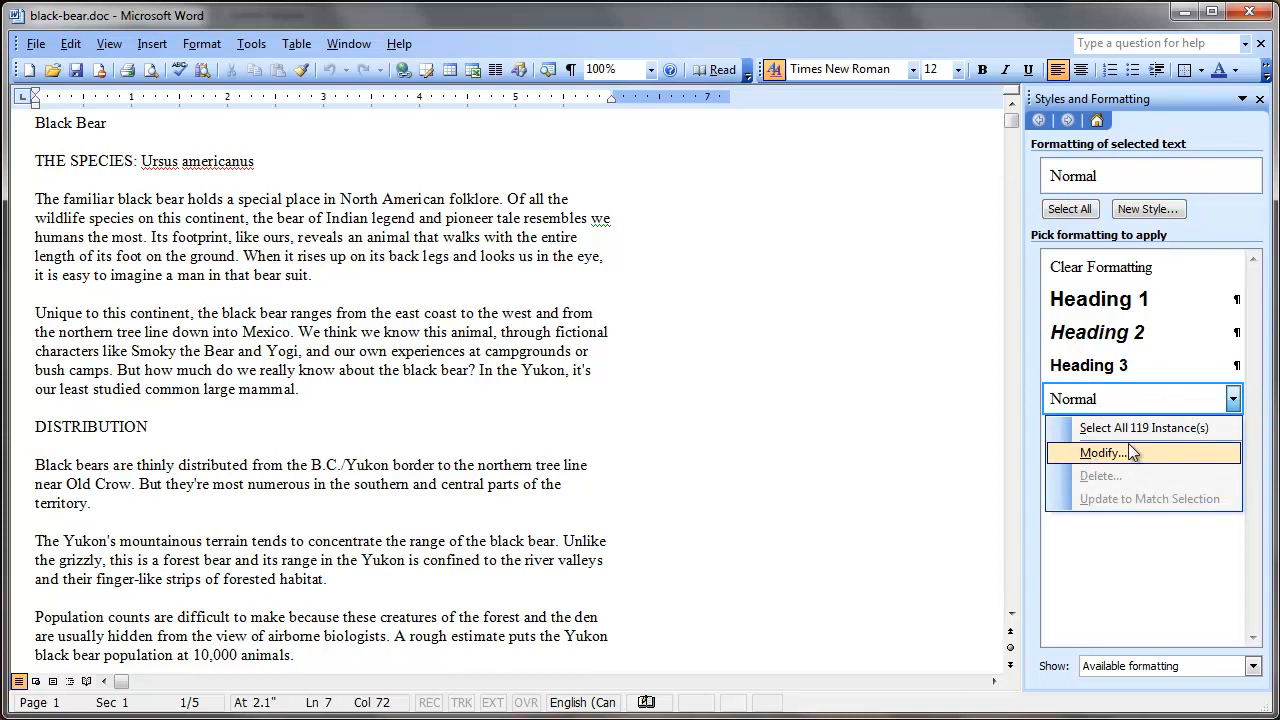
left_click(1233, 399)
left_click(1233, 399)
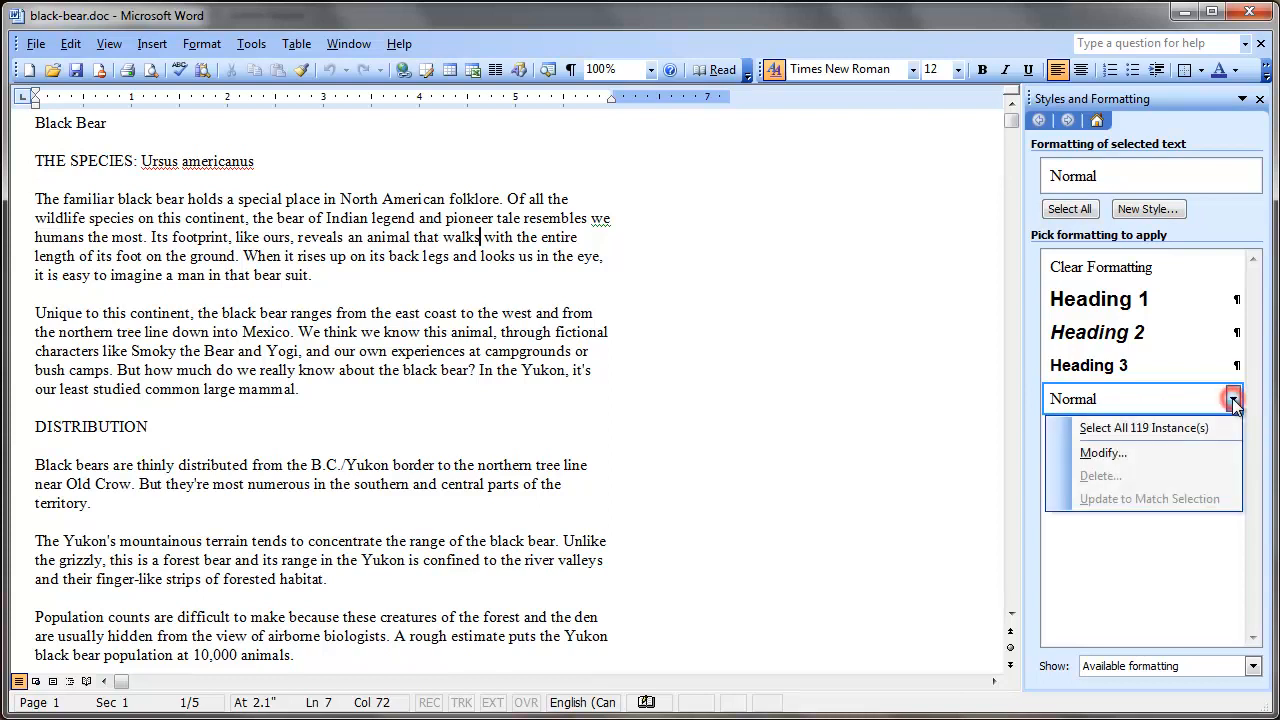
left_click(1097, 455)
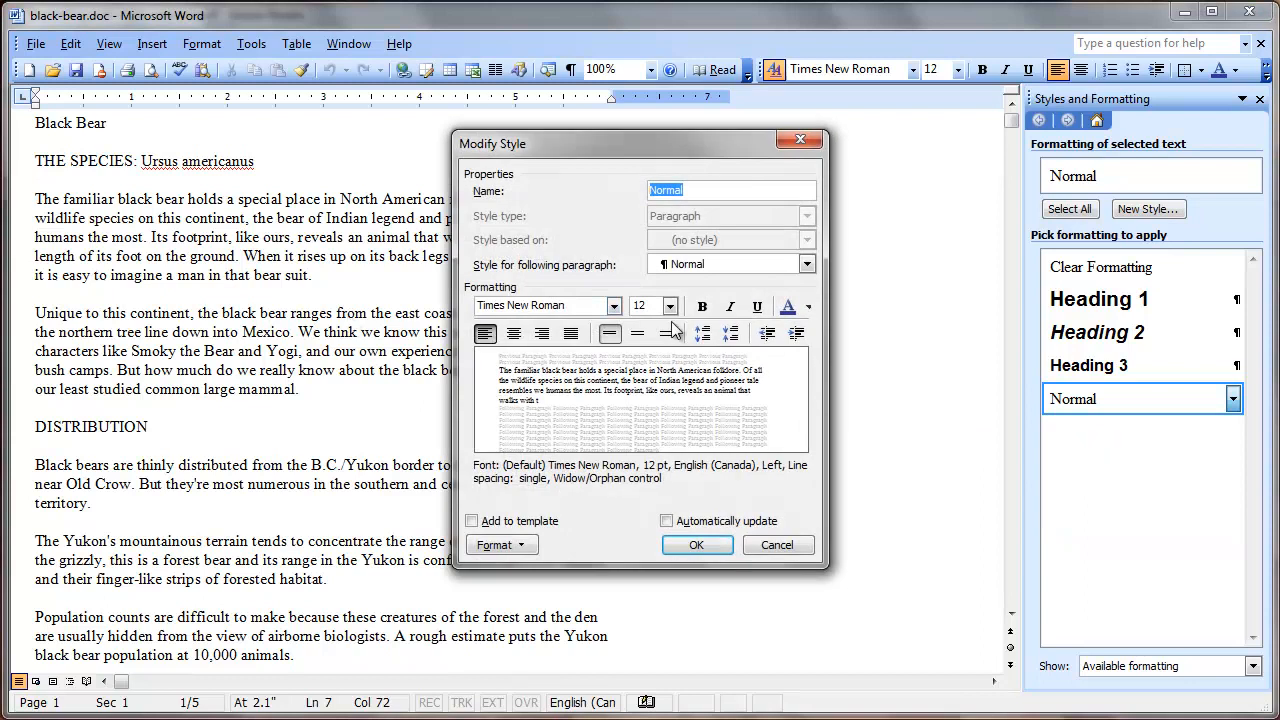
left_click(501, 548)
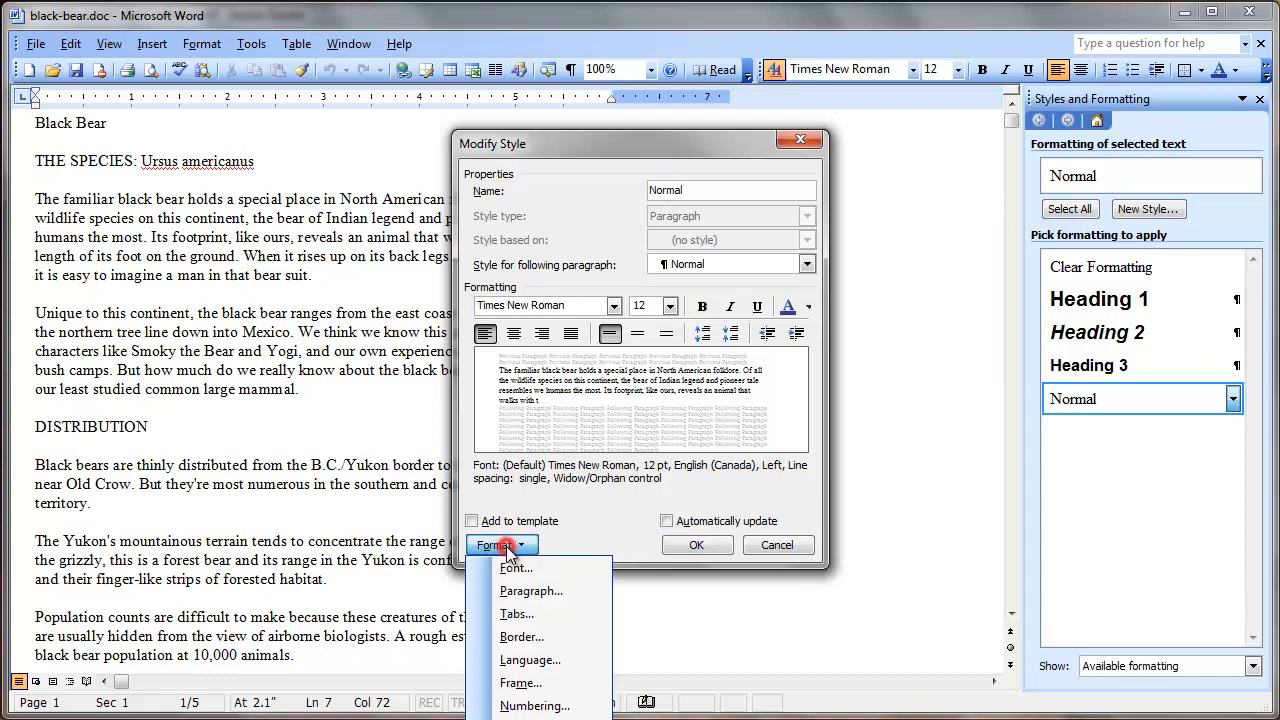
left_click(528, 594)
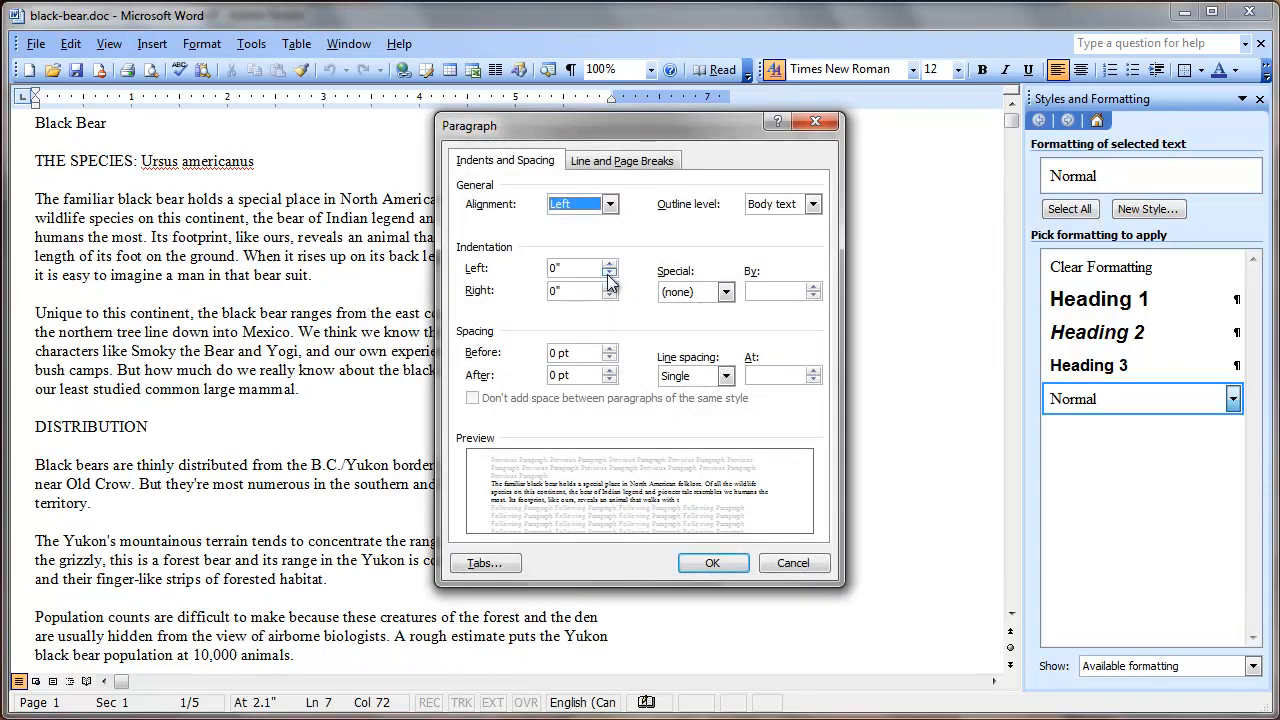
left_click(609, 265)
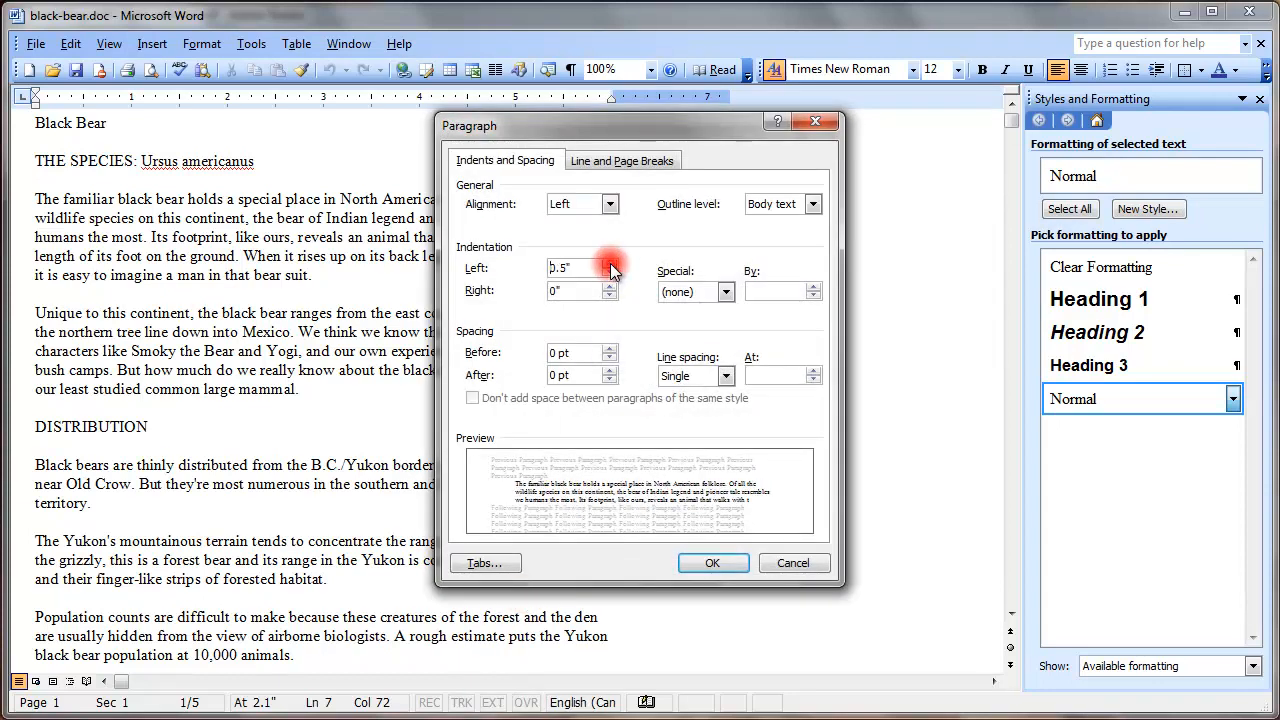
left_click(610, 370)
left_click(610, 370)
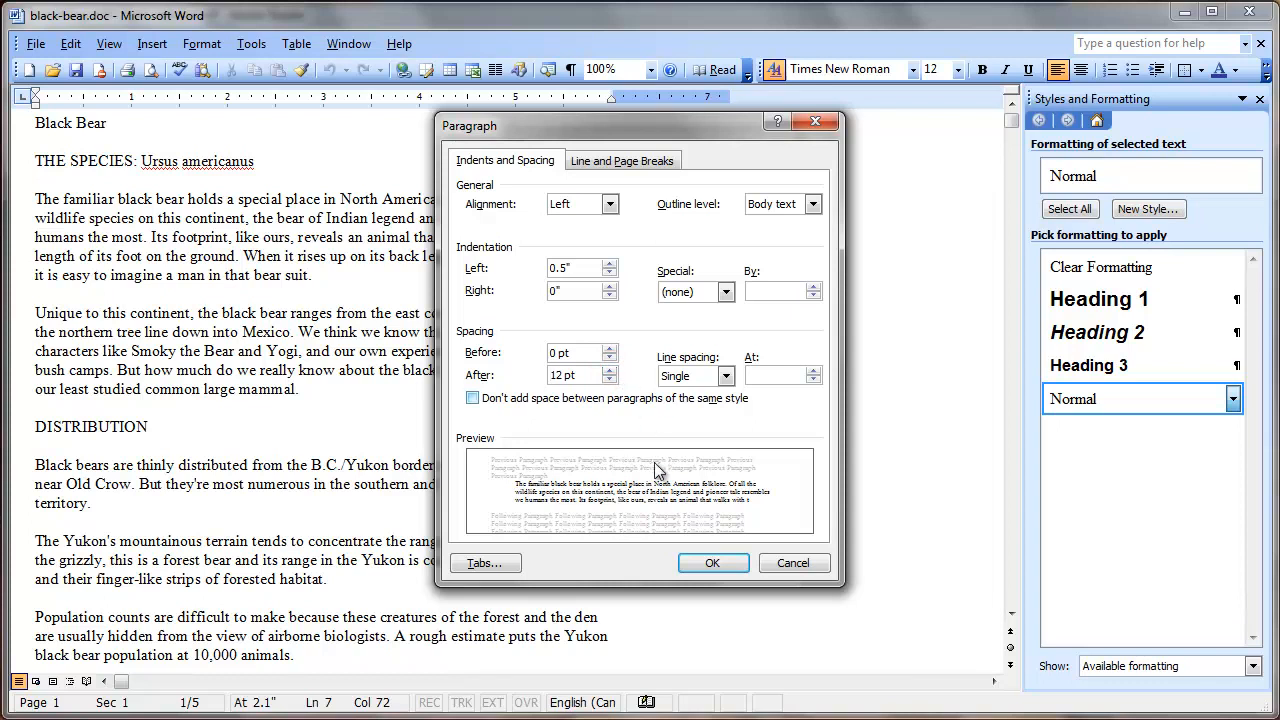
left_click(712, 564)
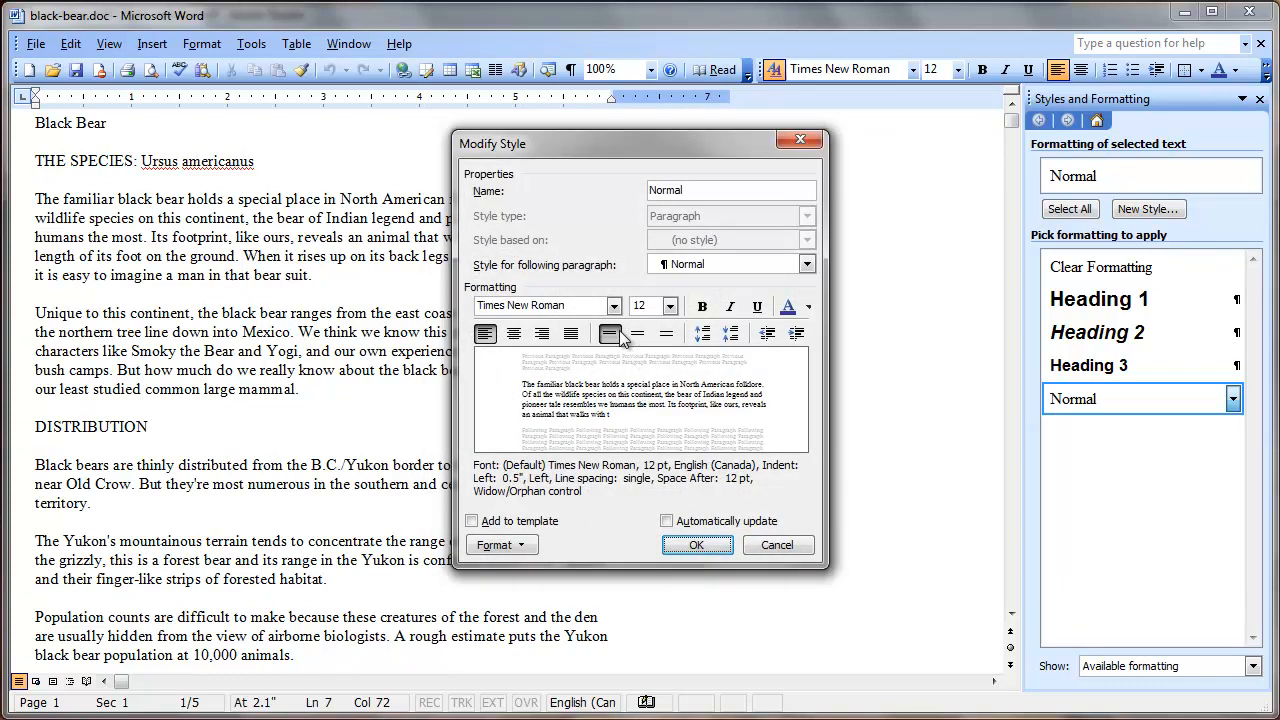
Change the Normal style's font to Century Schoolbook and apply the style changes to the document.
left_click(500, 545)
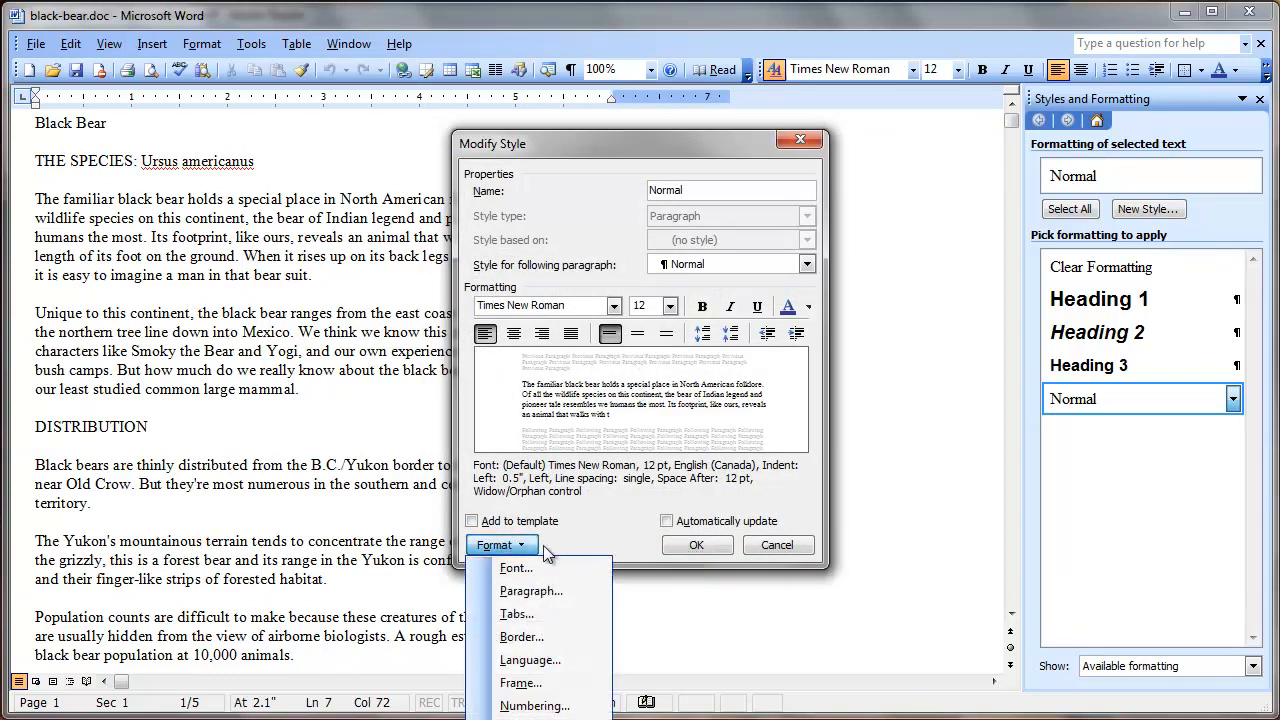
left_click(613, 306)
left_click(613, 306)
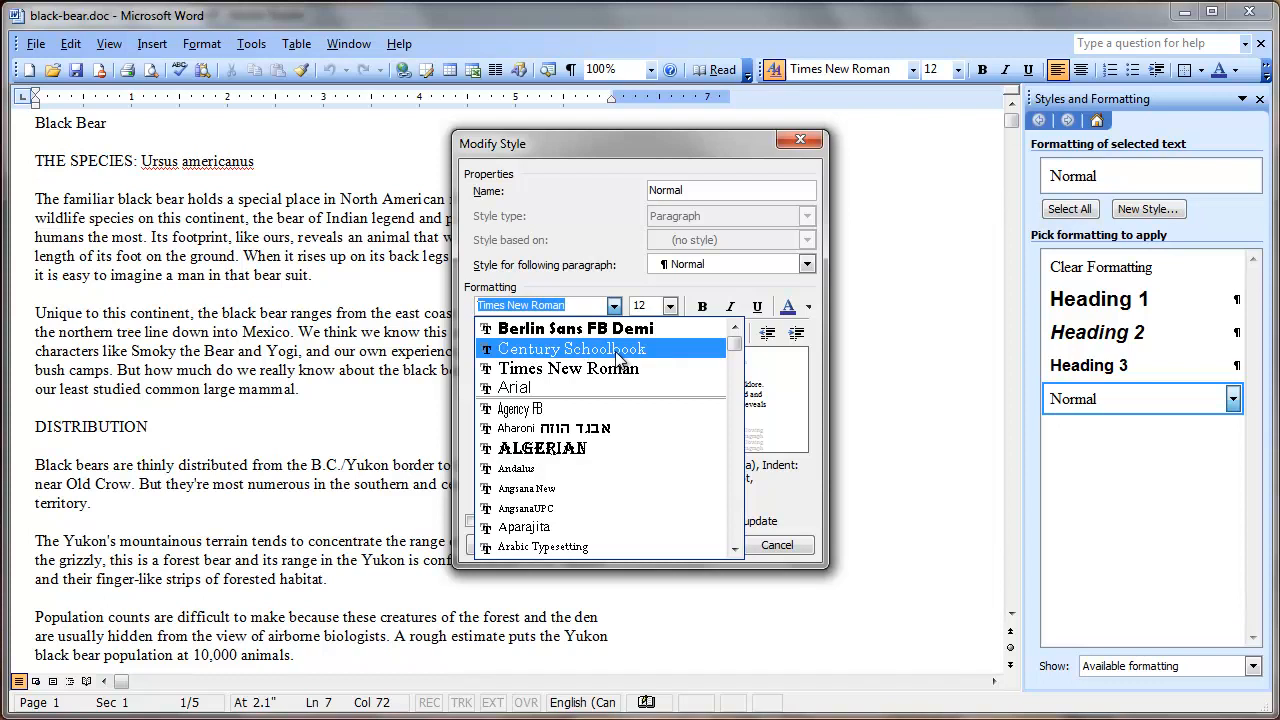
left_click(618, 356)
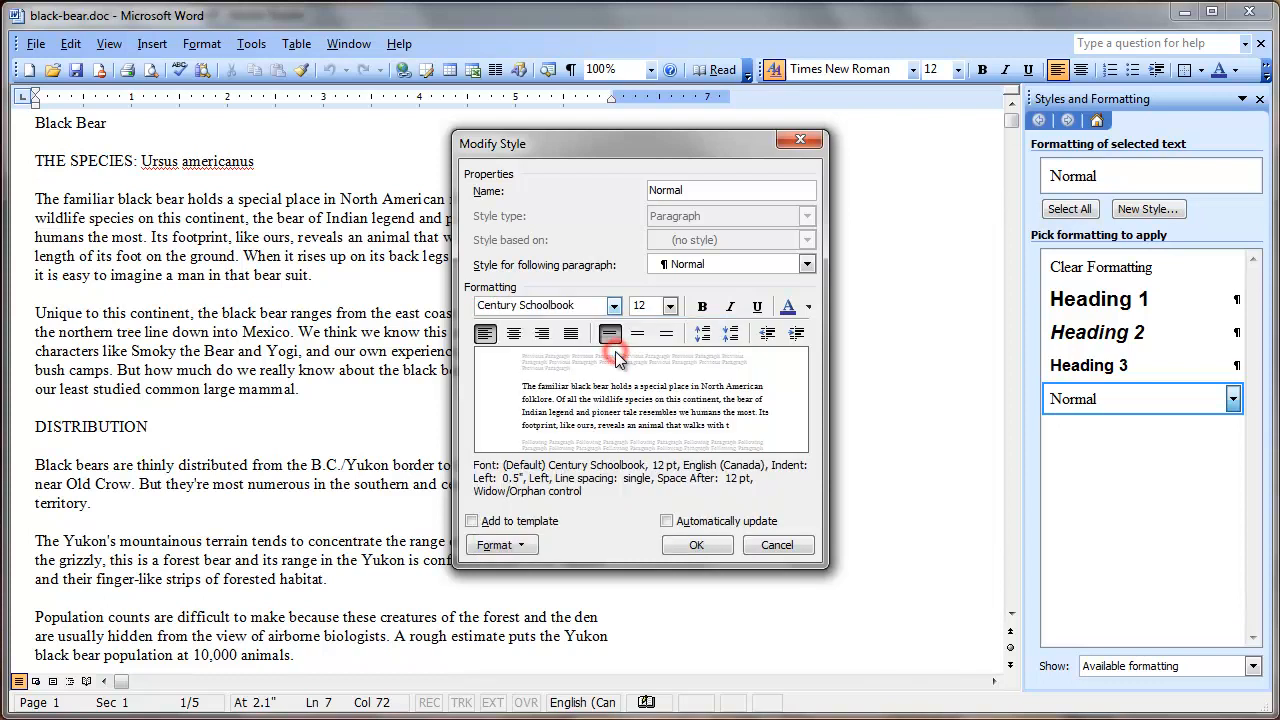
left_click(697, 545)
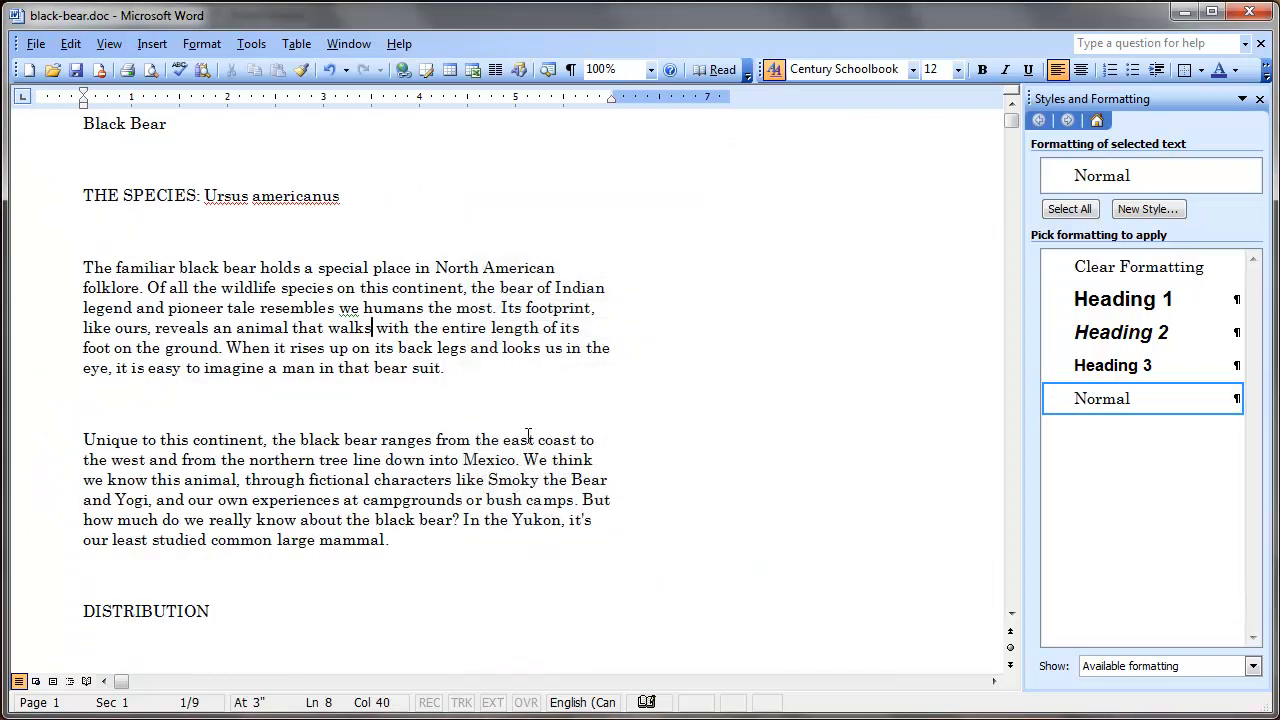
left_click(159, 267)
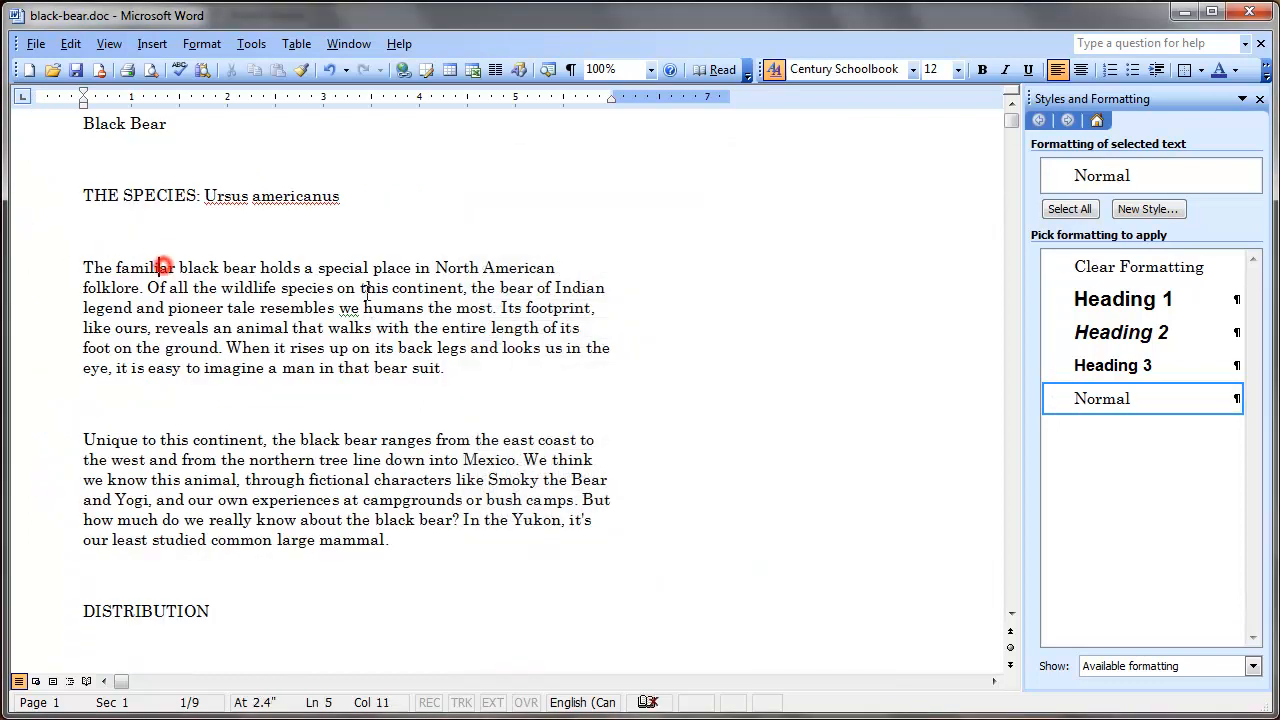
left_click_drag(203, 195, 123, 196)
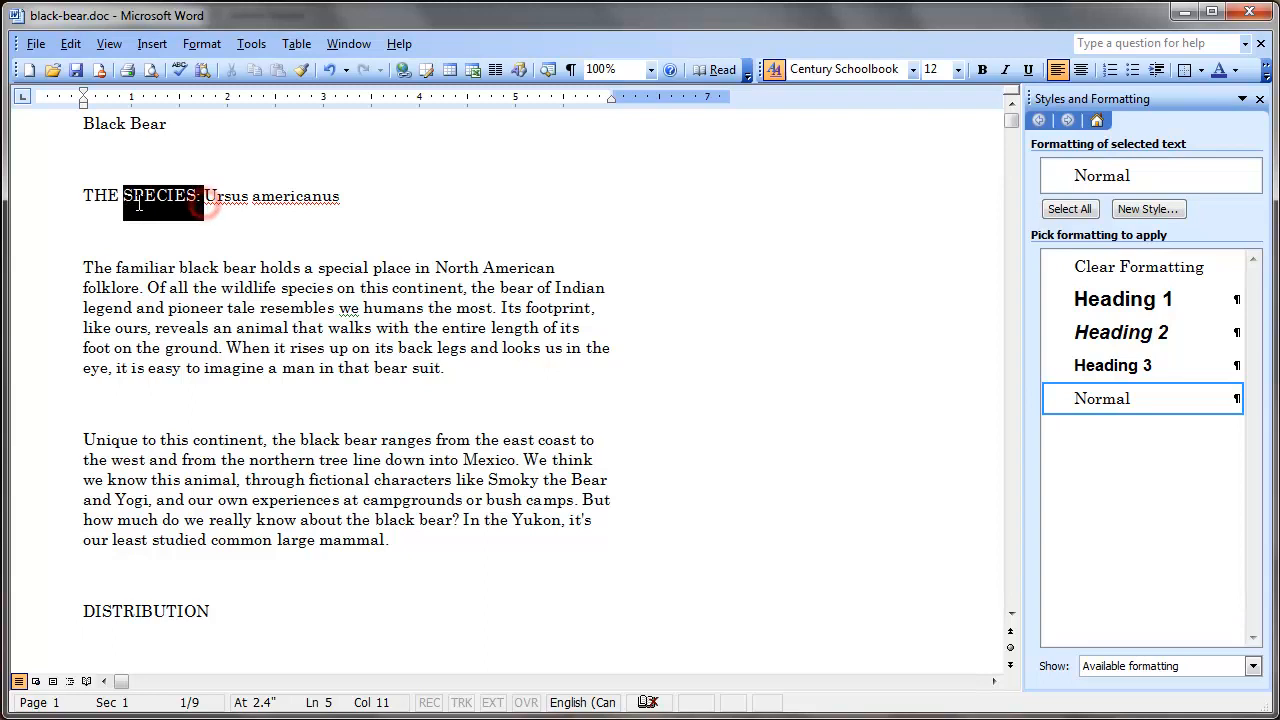
left_click_drag(318, 368, 148, 369)
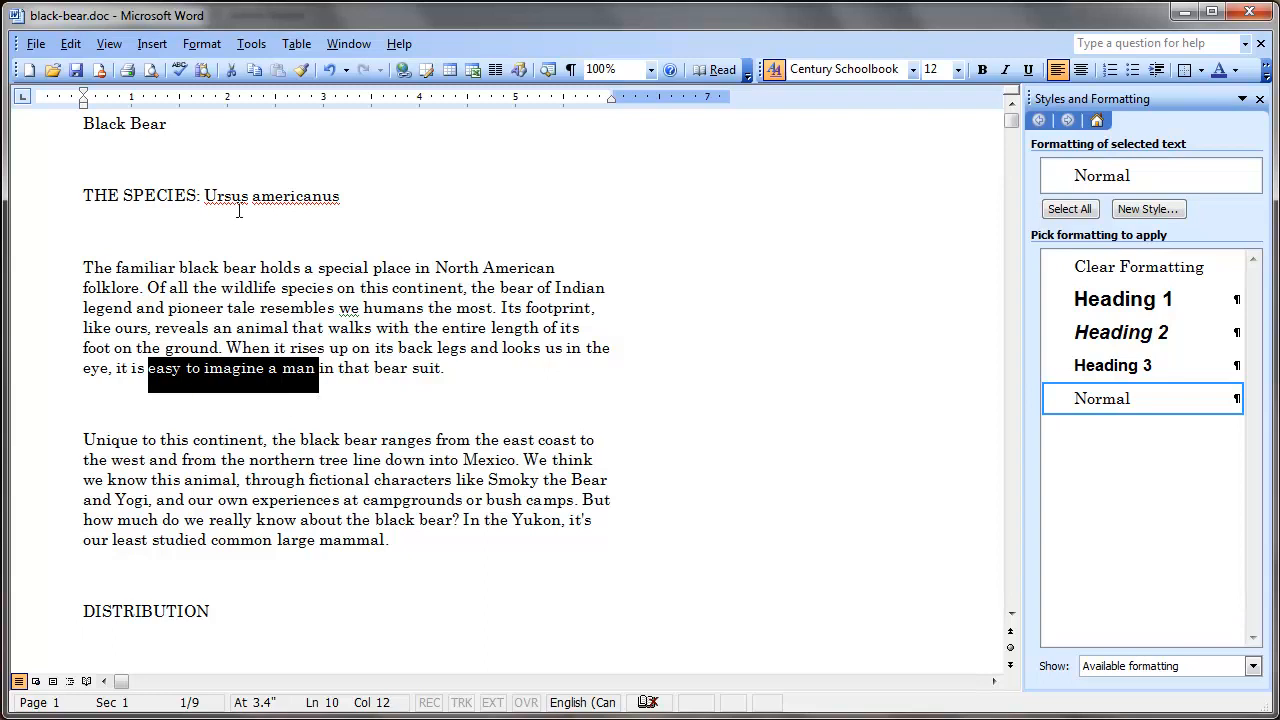
left_click_drag(302, 197, 232, 203)
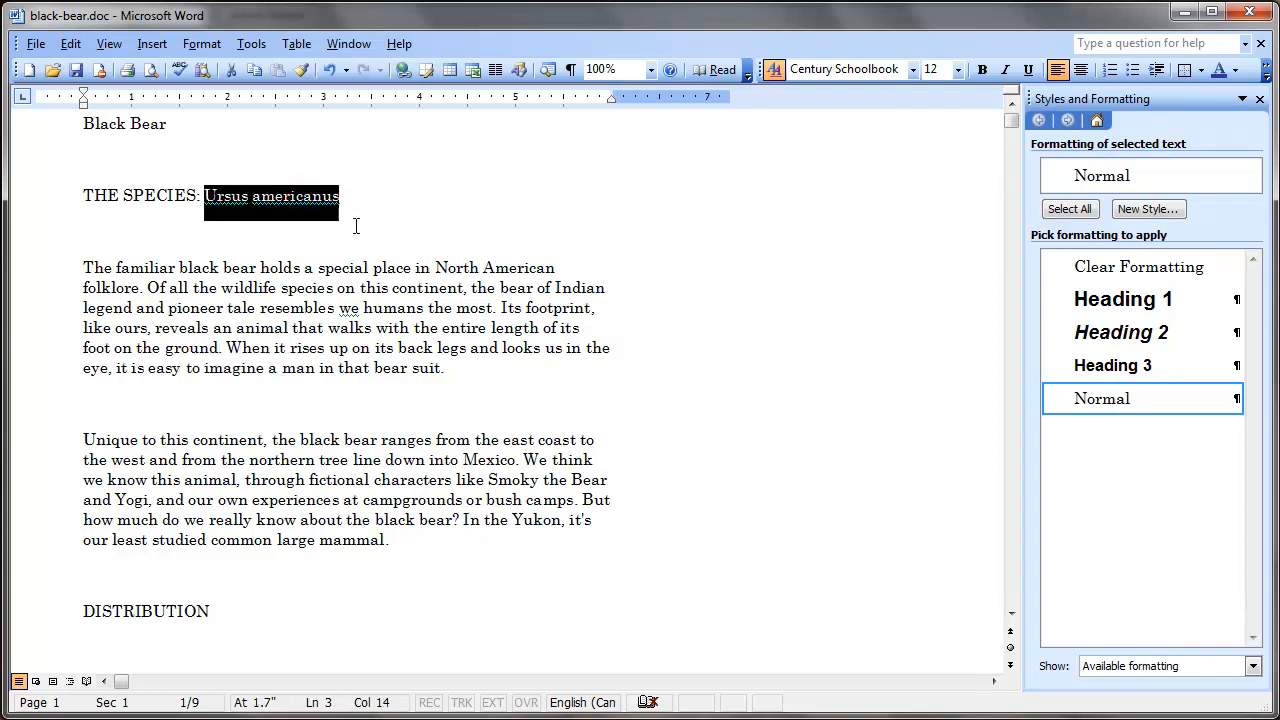
Display the formatting marks and examine the empty paragraphs around the species heading and the first body paragraph.
left_click(571, 69)
left_click(135, 159)
left_click(155, 234)
left_click(182, 403)
left_click(134, 164)
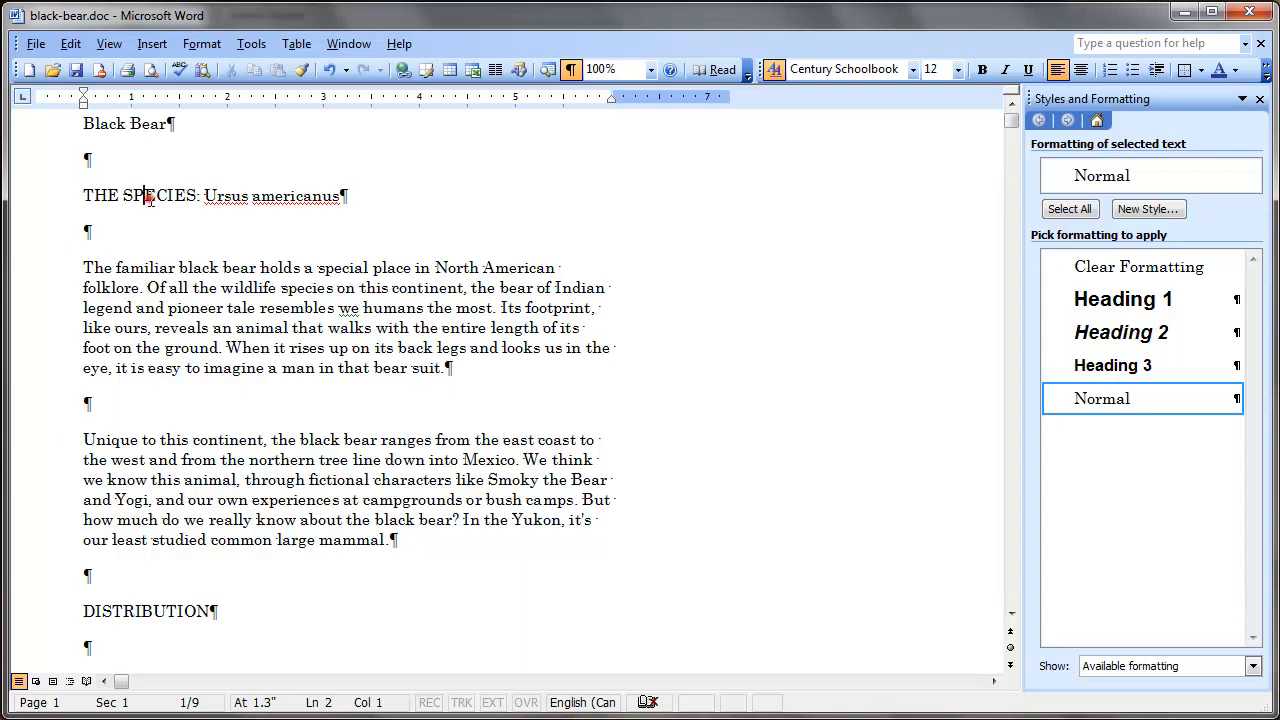
left_click_drag(150, 200, 84, 196)
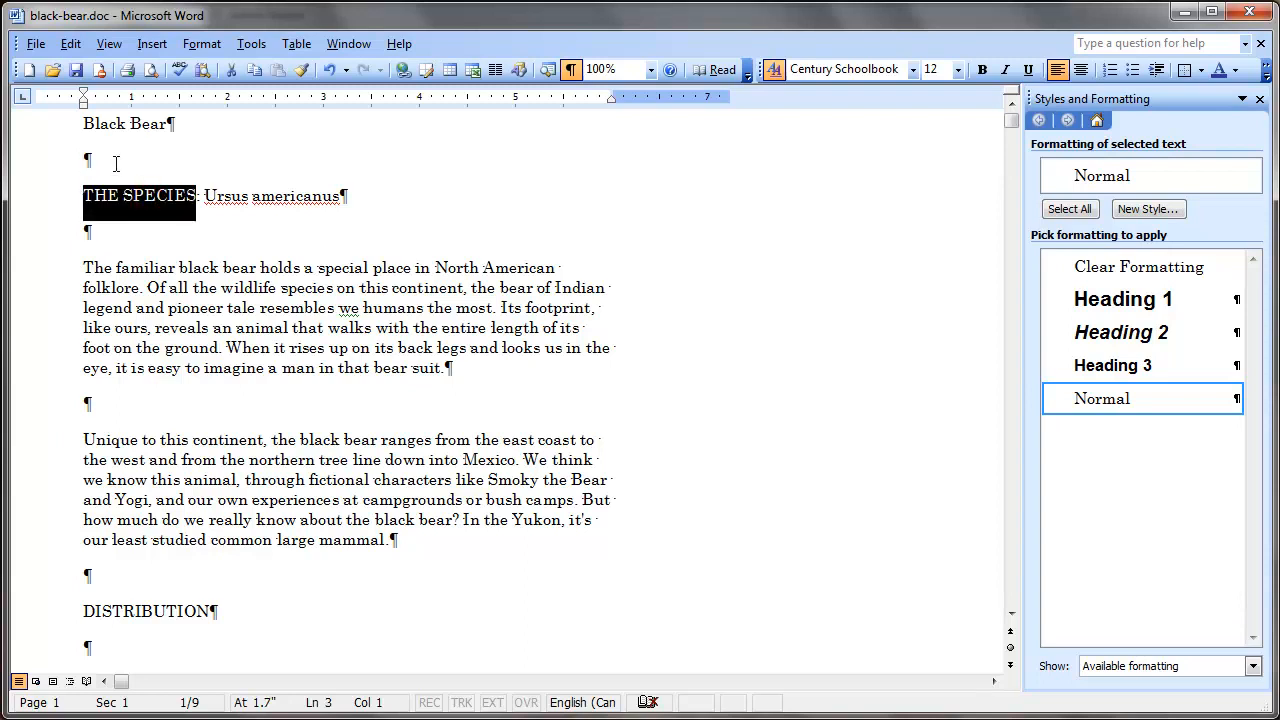
Delete the empty paragraphs directly above and below the "THE SPECIES: Ursus americanus" line.
left_click(116, 163)
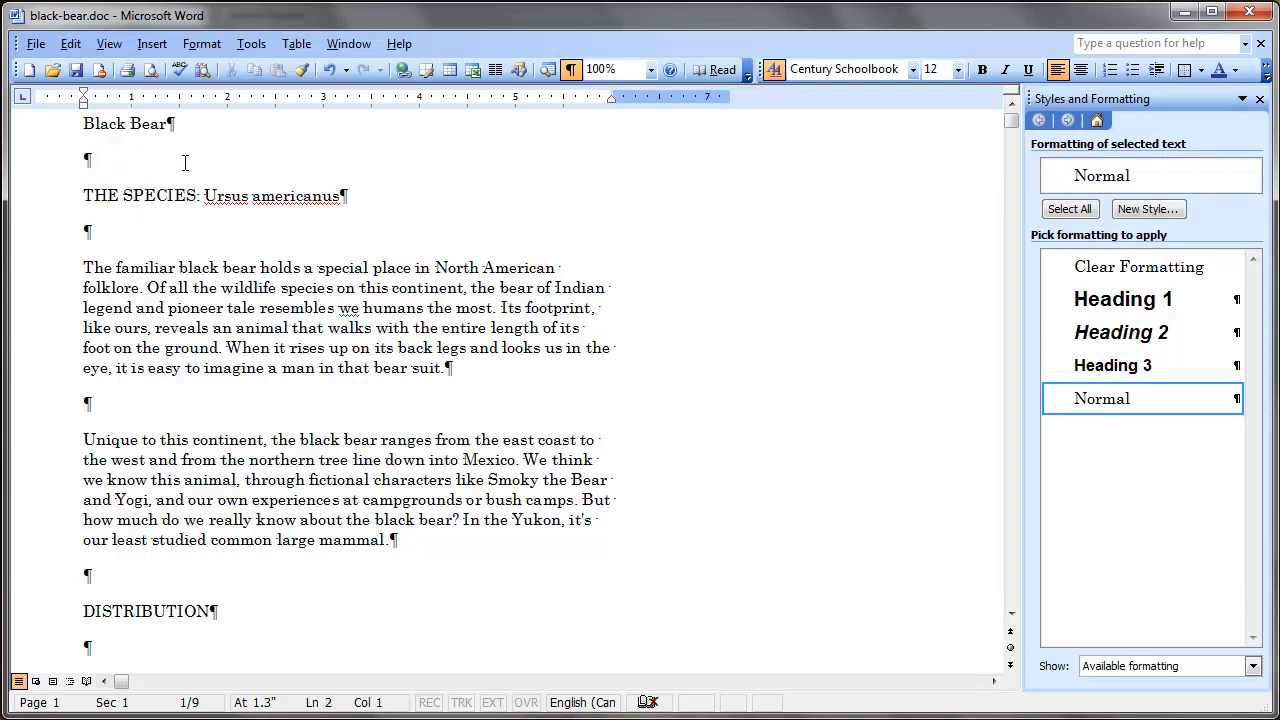
key("Delete")
left_click(131, 198)
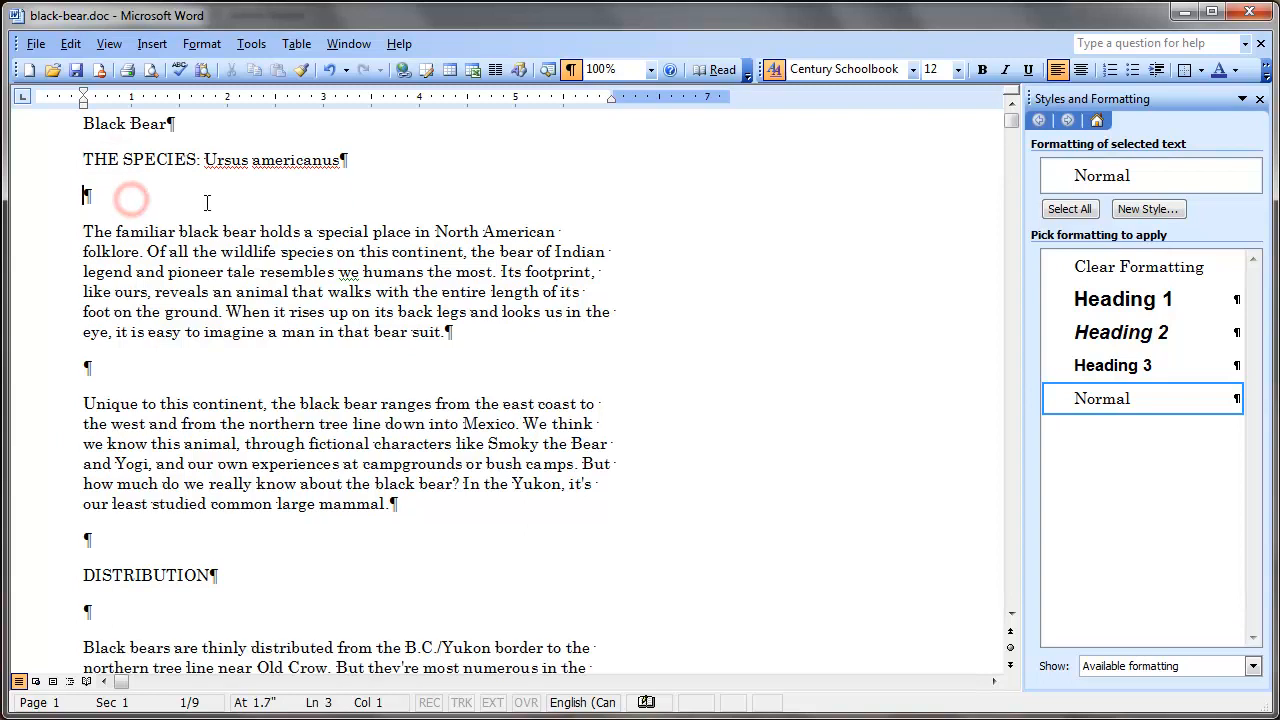
key("Delete")
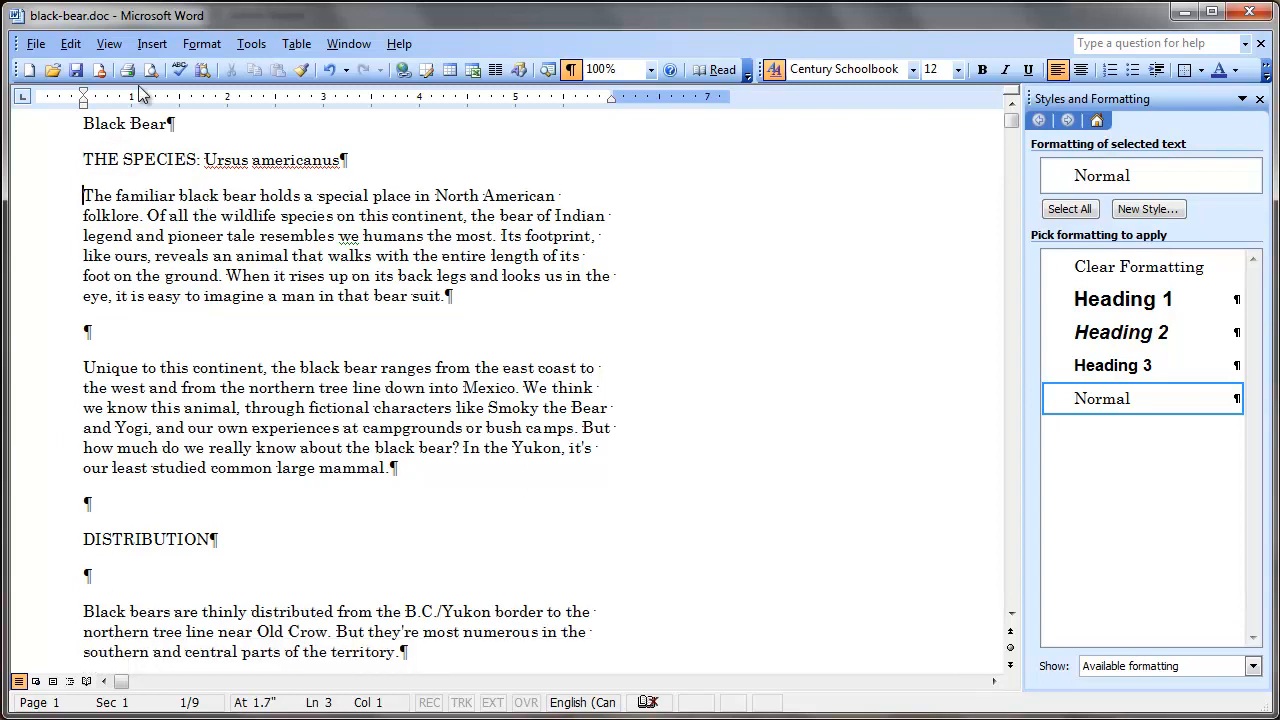
Replace all double paragraph marks (^p^p) in the document with a single paragraph mark (^p).
left_click(88, 47)
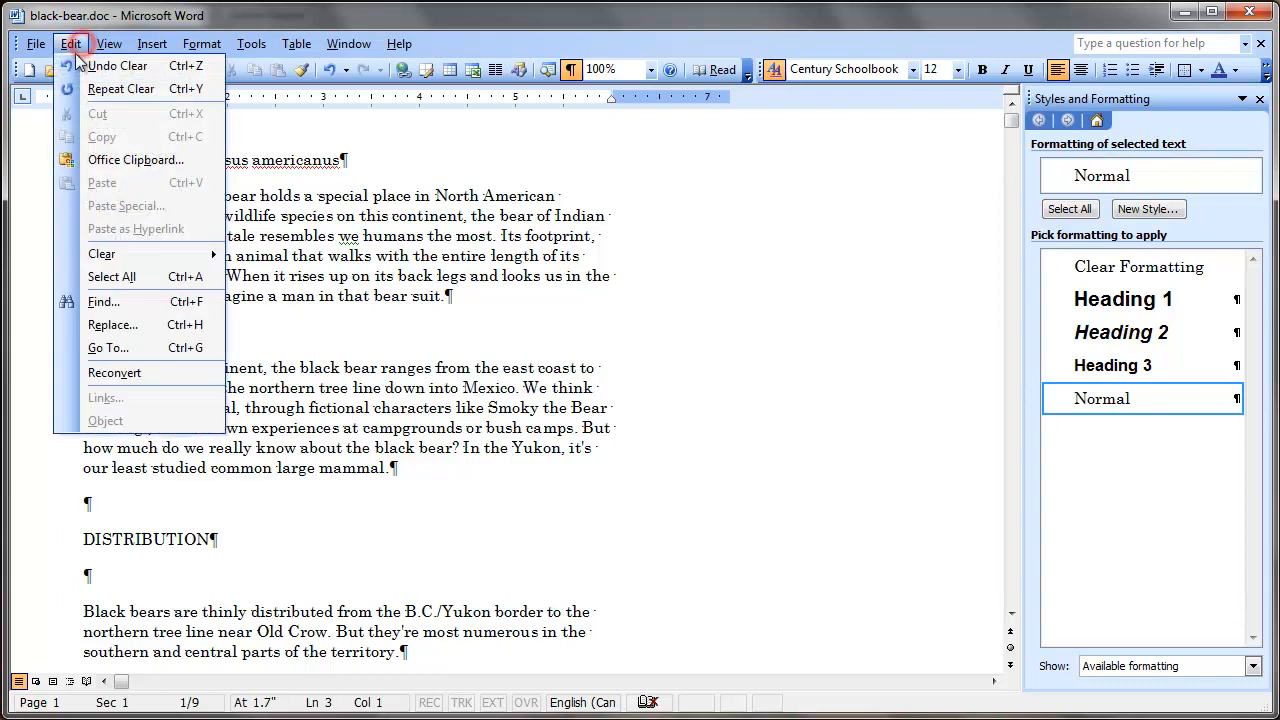
left_click(112, 325)
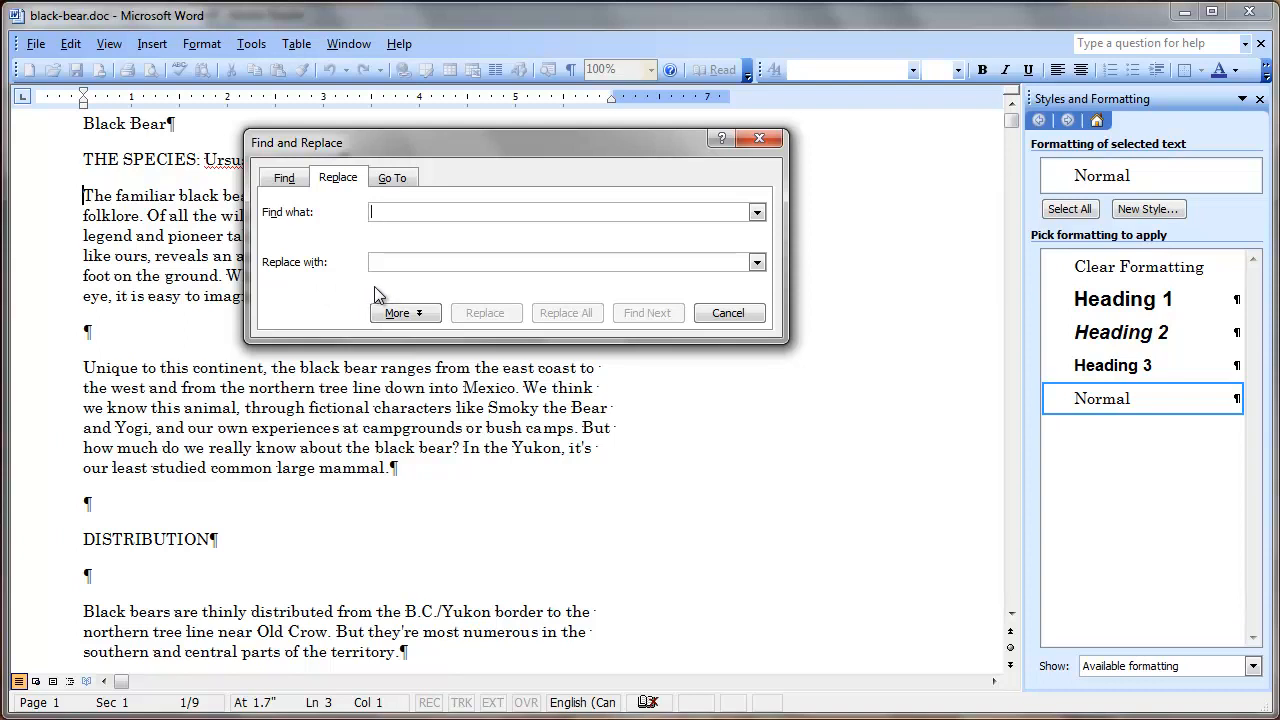
left_click(420, 316)
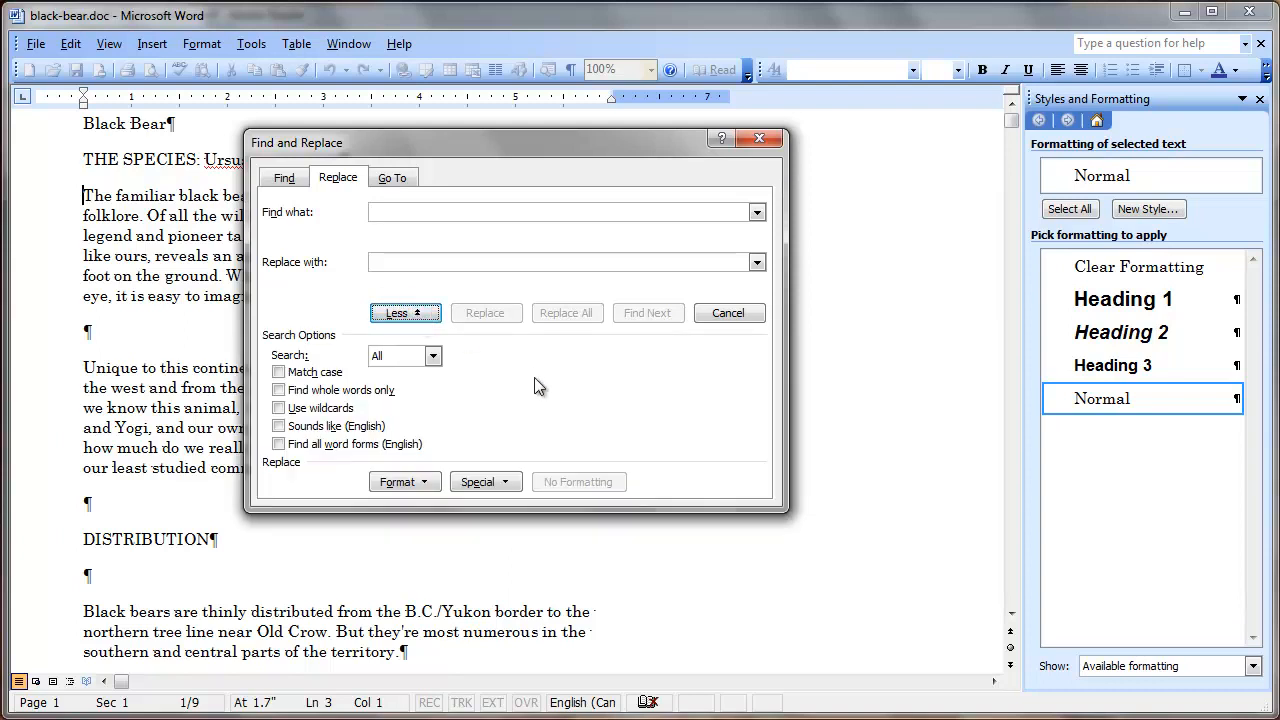
left_click(466, 209)
left_click(497, 488)
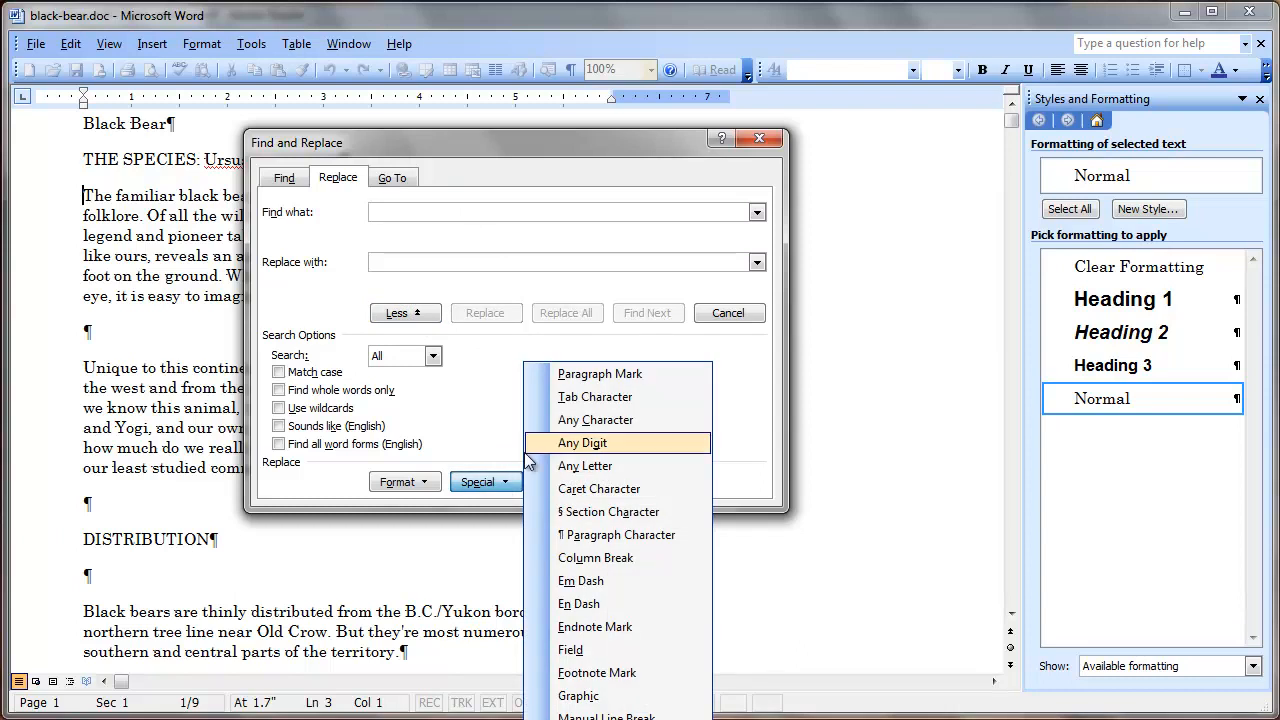
left_click(634, 374)
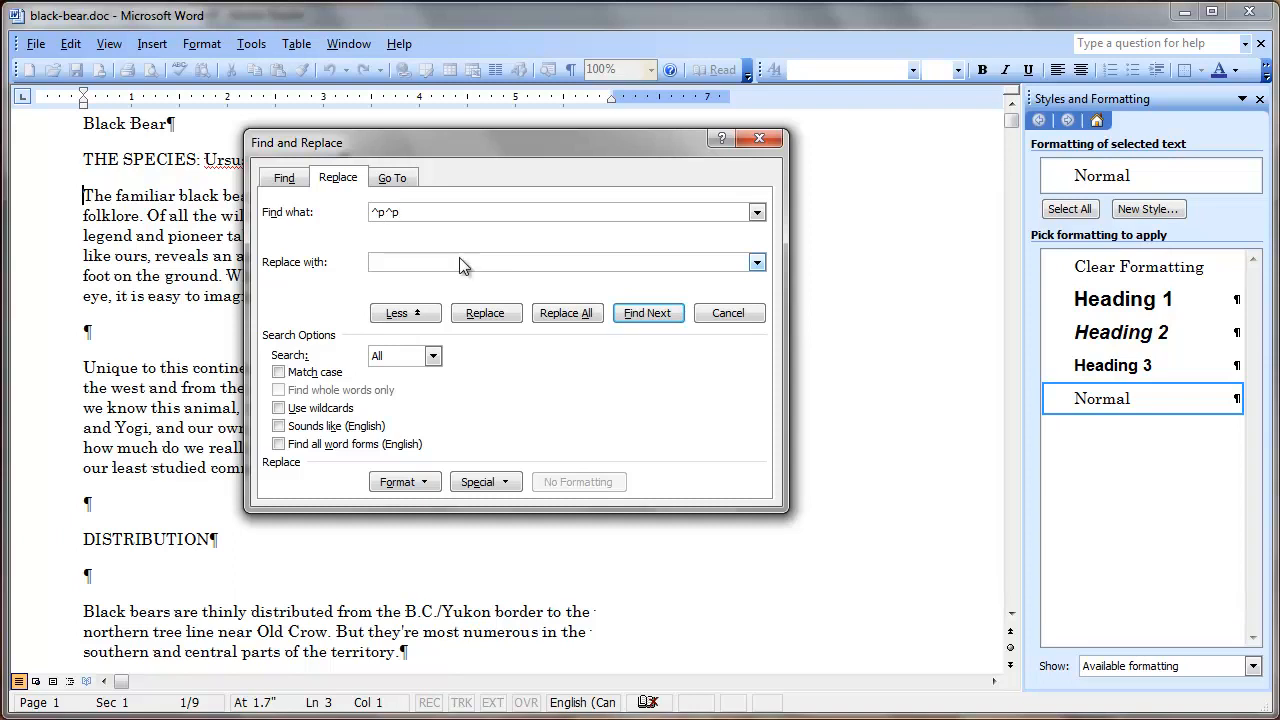
left_click(461, 258)
type("^")
left_click(560, 312)
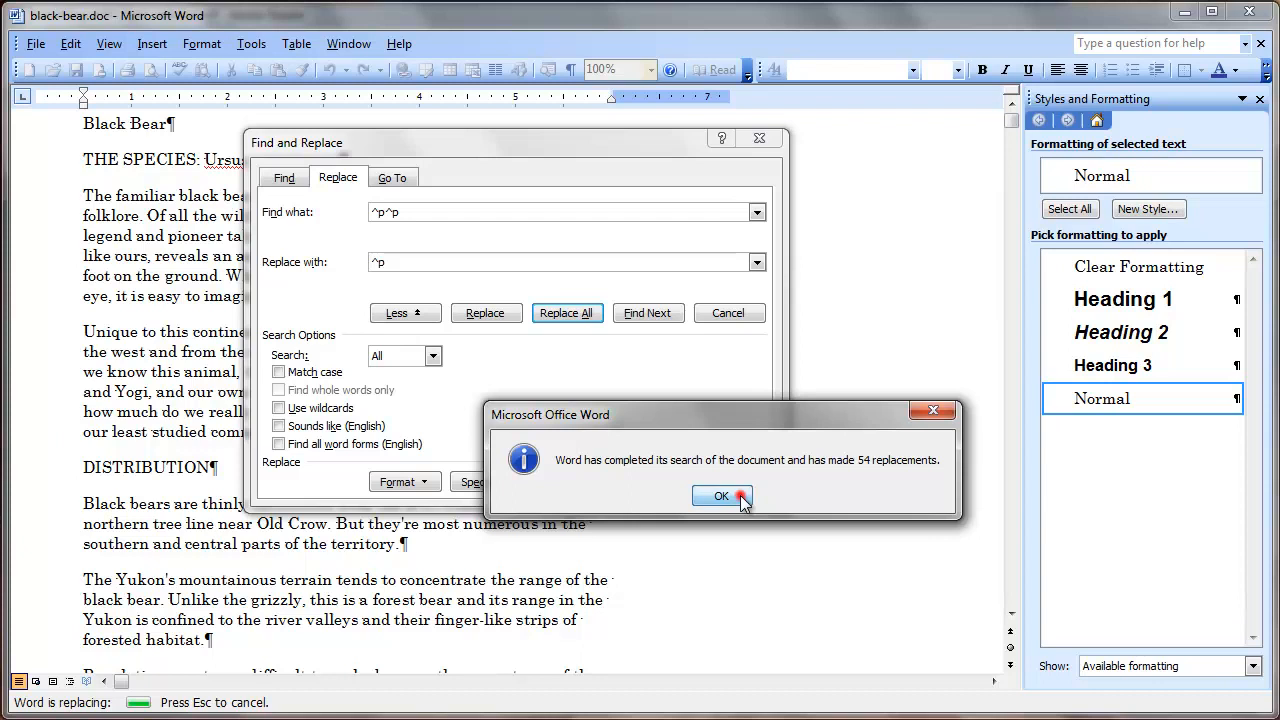
left_click(740, 497)
left_click(748, 314)
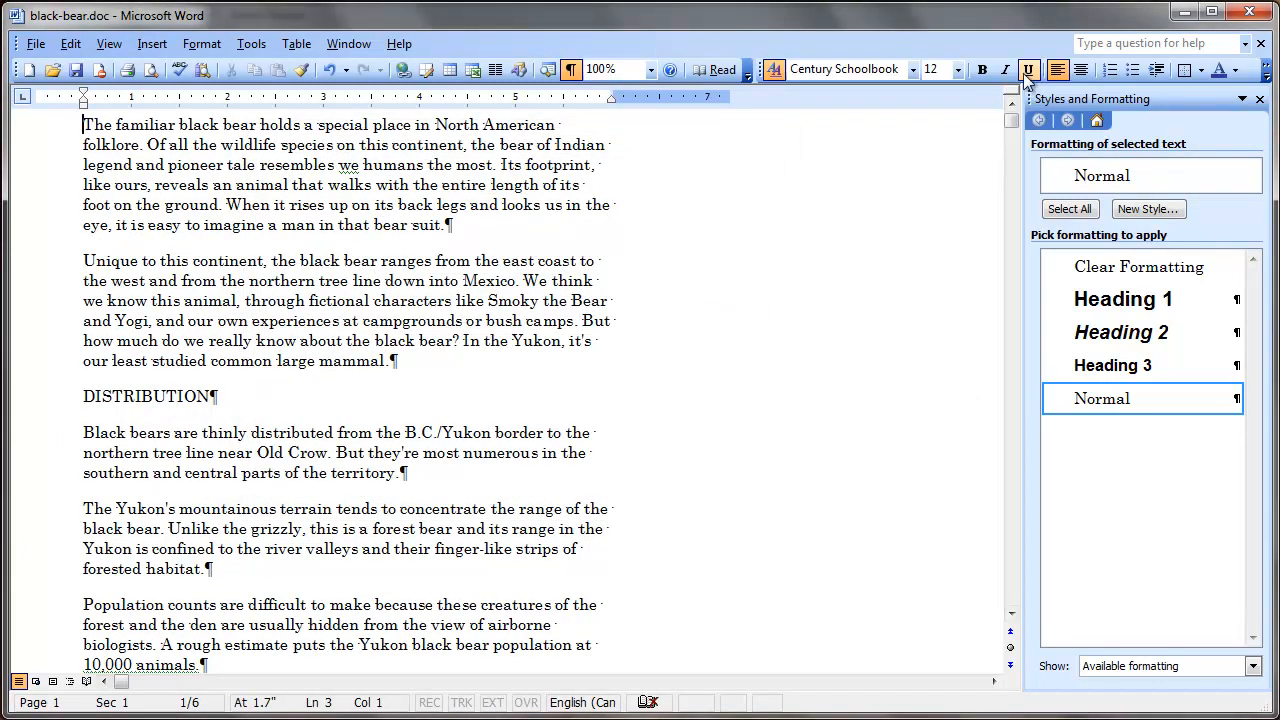
Hide the formatting marks and apply the Heading 1 style to the "THE SPECIES: Ursus americanus" line.
mouse_move(1011, 120)
left_mouse_down()
mouse_move(1011, 600)
mouse_move(1022, 438)
mouse_move(1012, 116)
left_mouse_up()
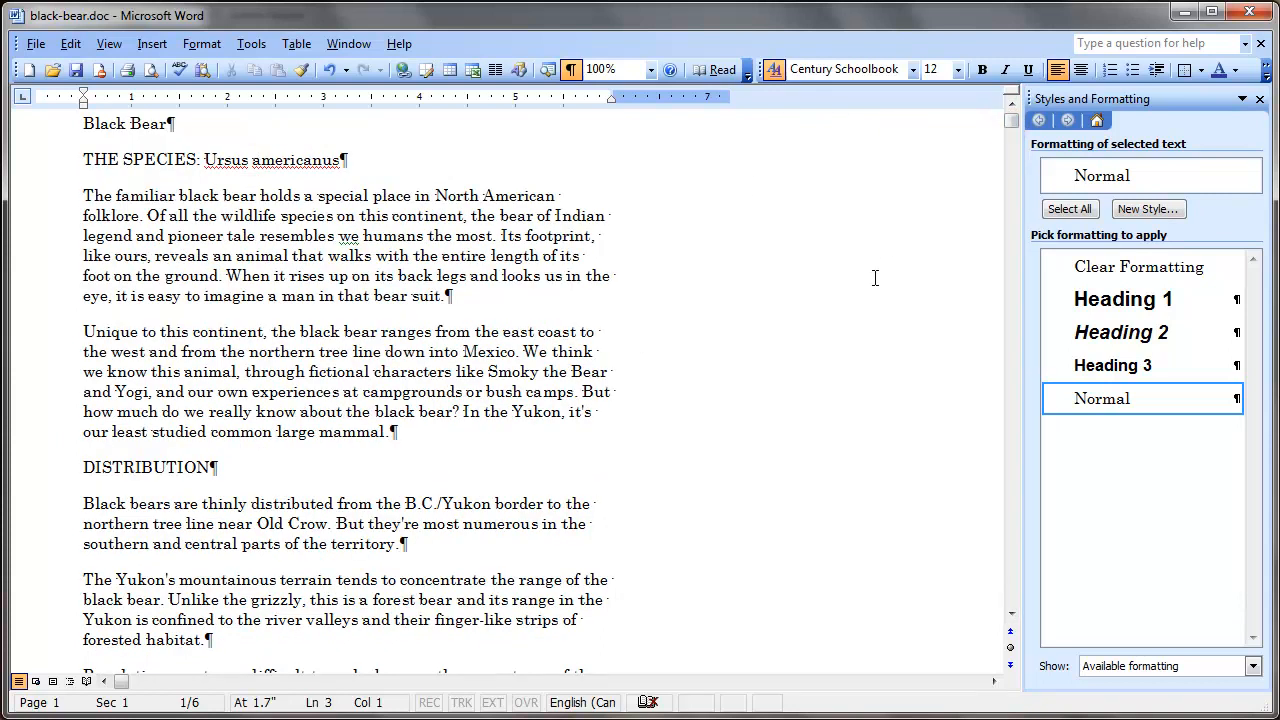
left_click(571, 69)
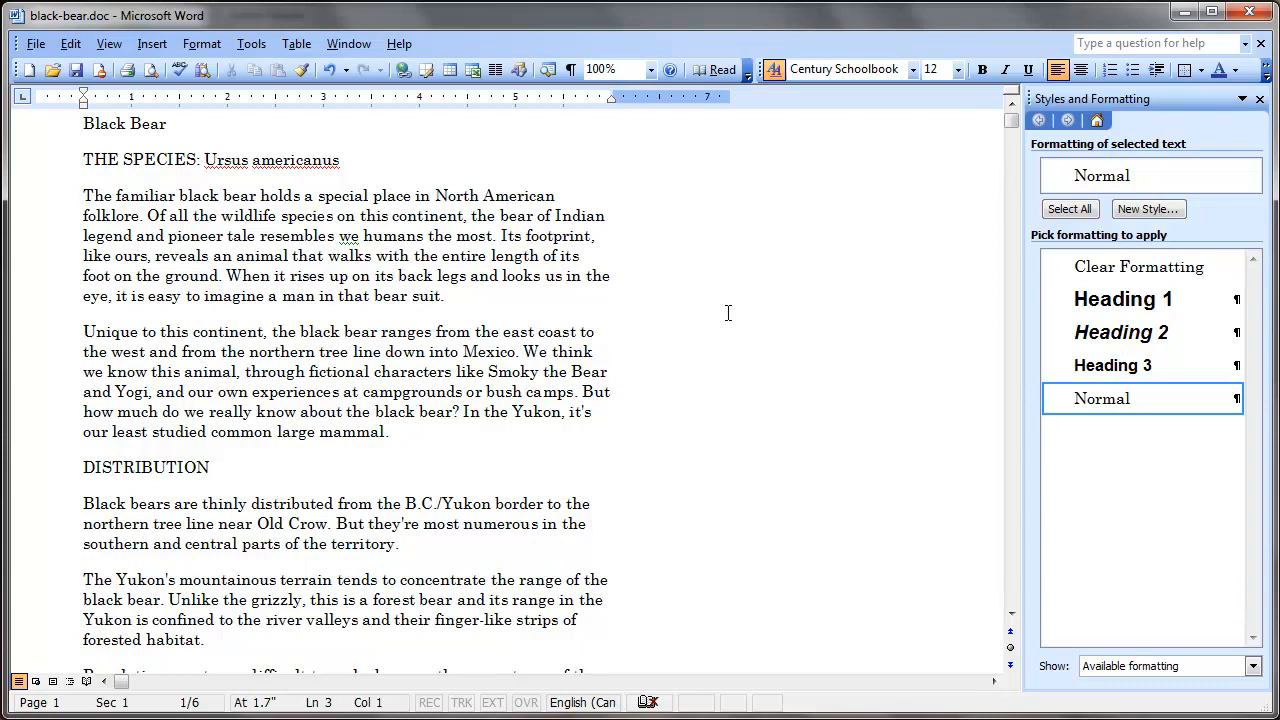
left_click(155, 159)
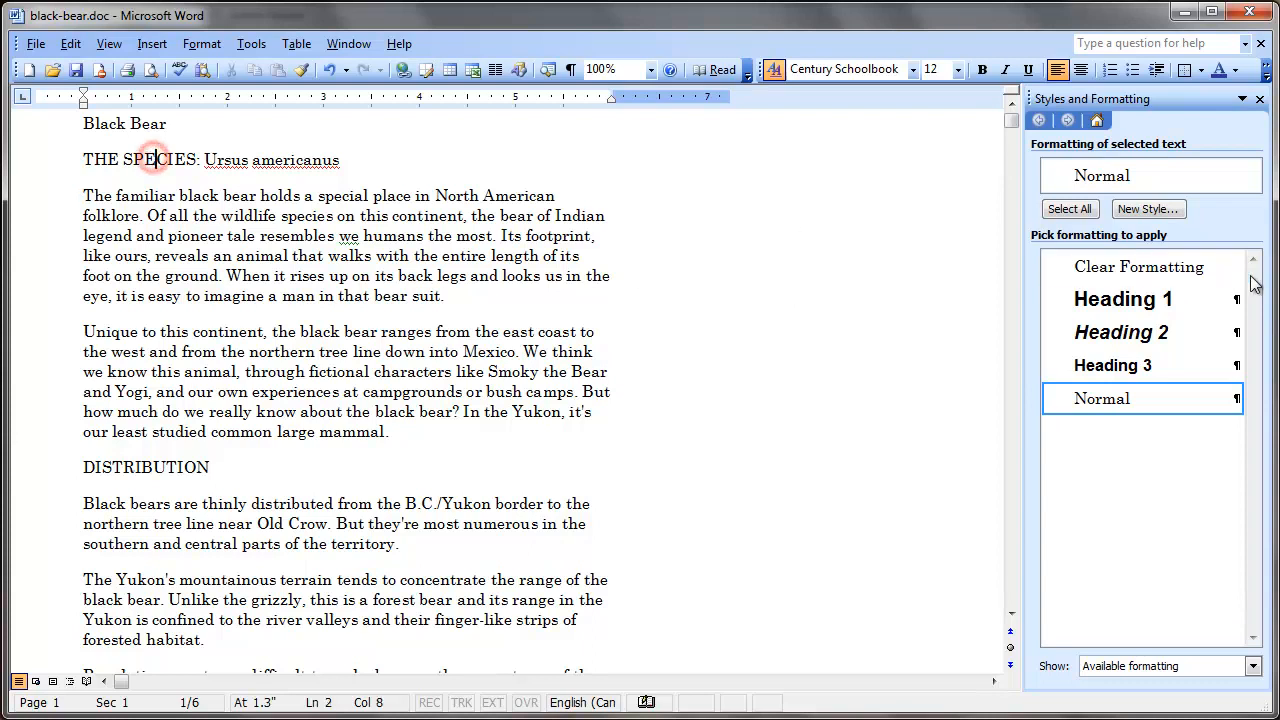
left_click(1138, 300)
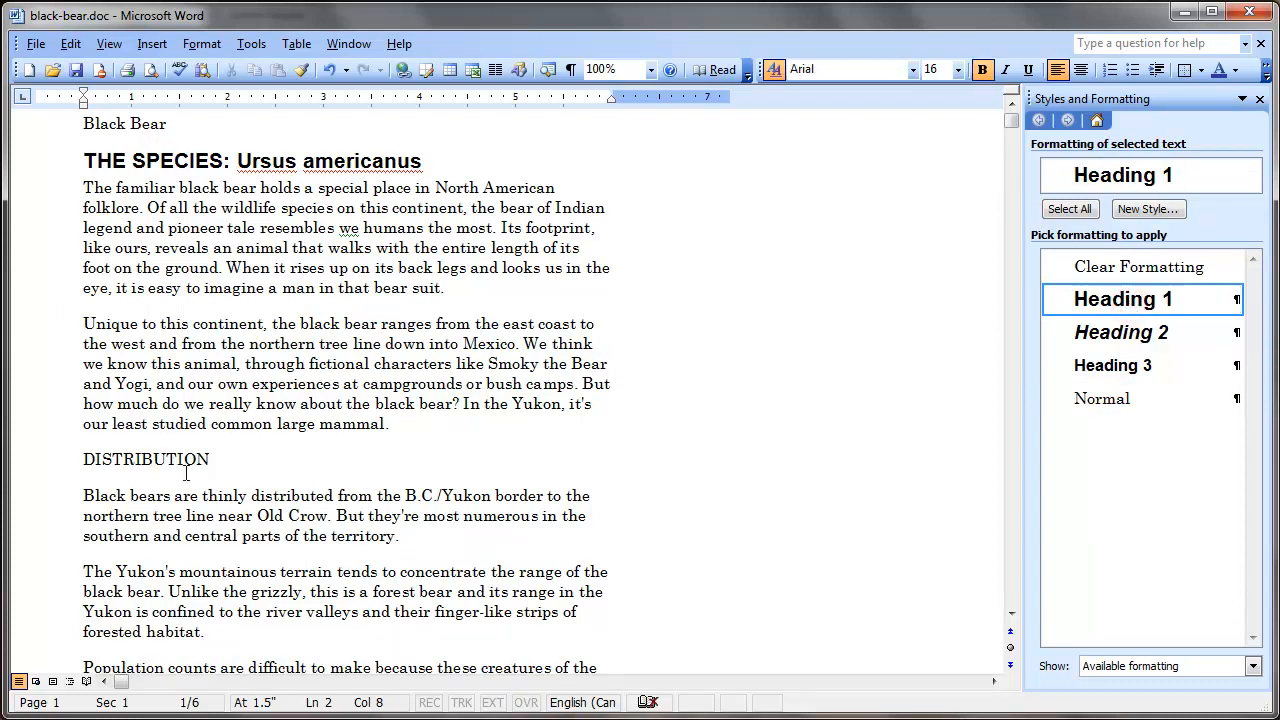
Apply the Heading 1 style to the "DISTRIBUTION" and "CHARACTERISTICS" lines.
left_click(148, 456)
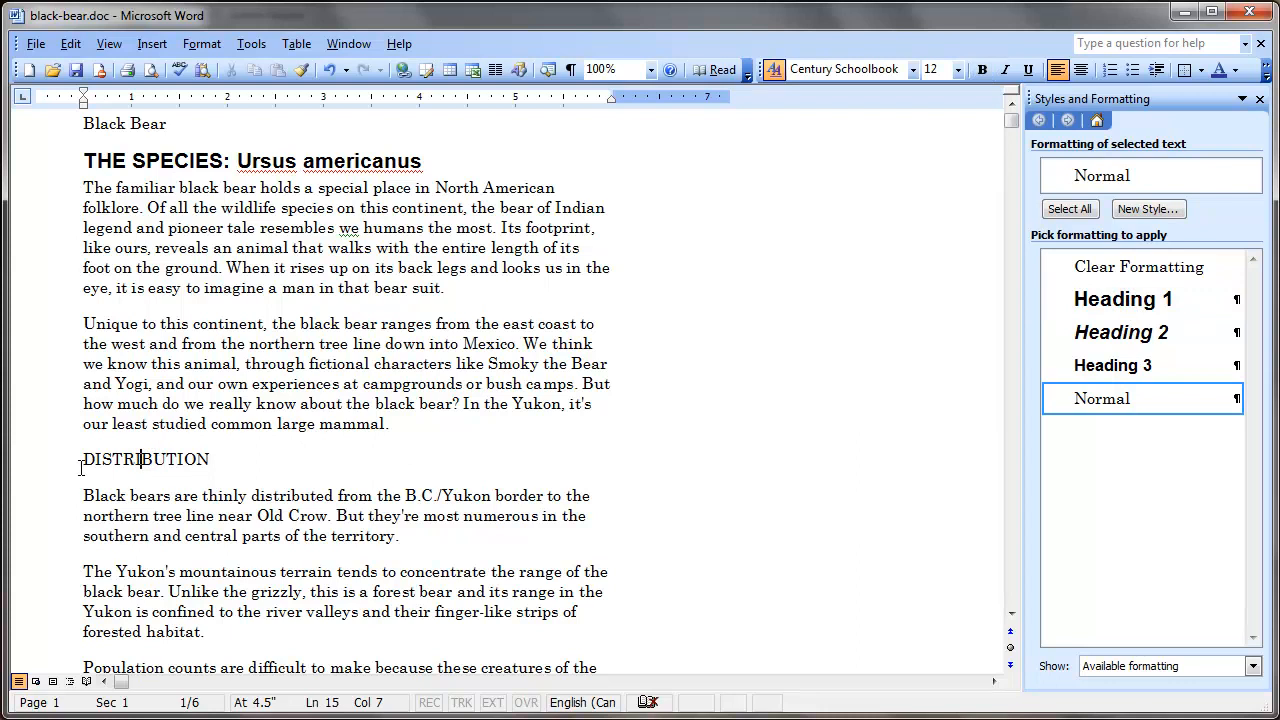
left_click(1113, 303)
scroll(486, 434, "down", 7)
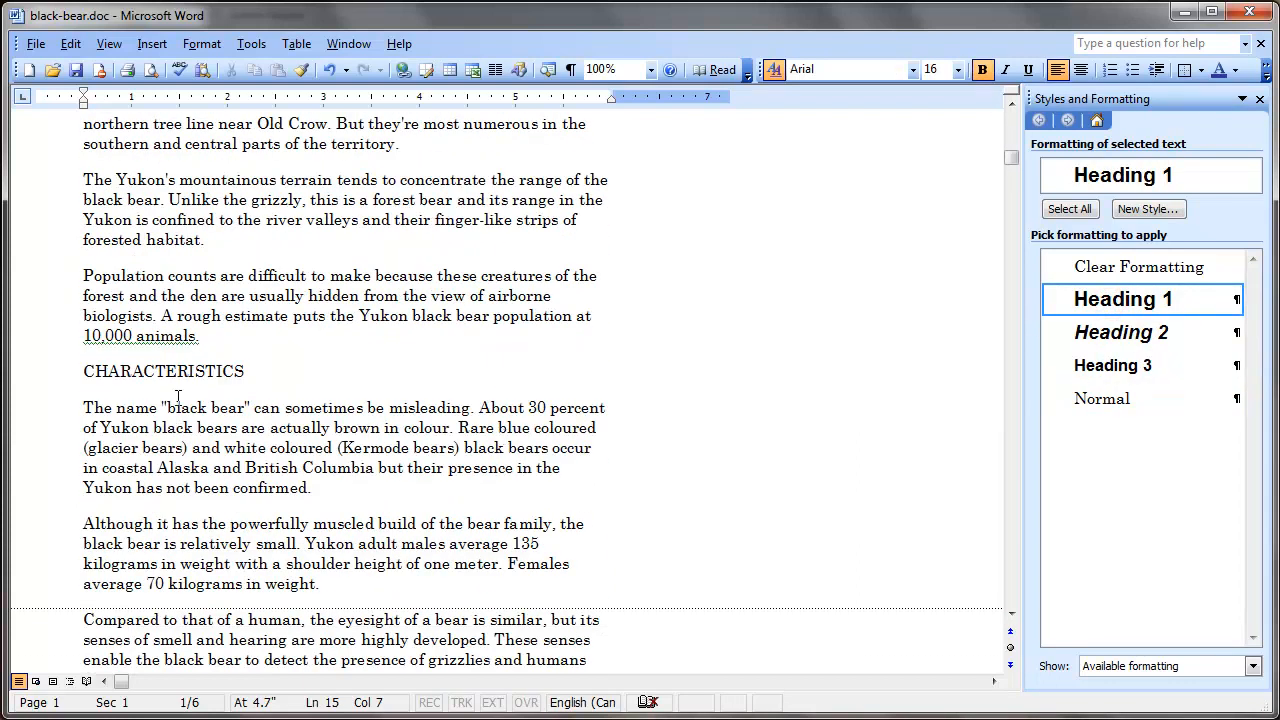
left_click(172, 366)
left_click(1080, 298)
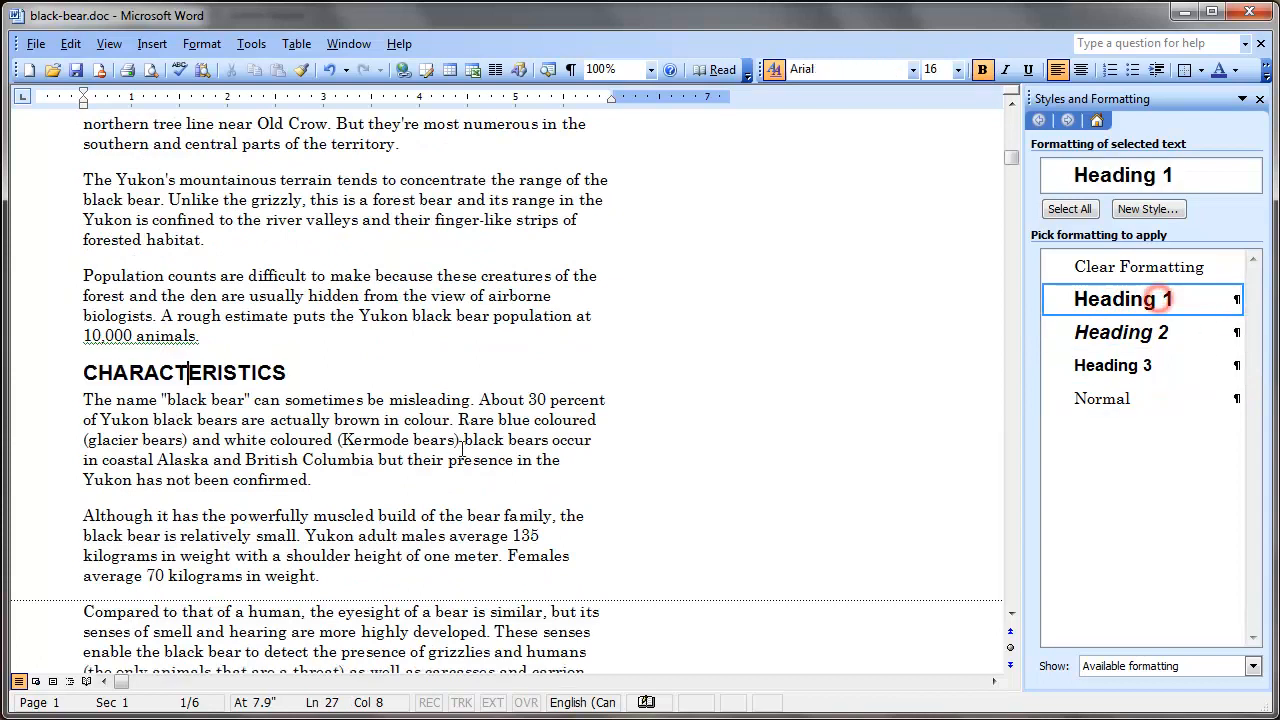
Apply the Heading 1 style to the "ADAPTATIONS" and "A YEAR IN THE LIFE" lines.
scroll(466, 457, "down", 6)
scroll(466, 457, "down", 2)
left_click(143, 237)
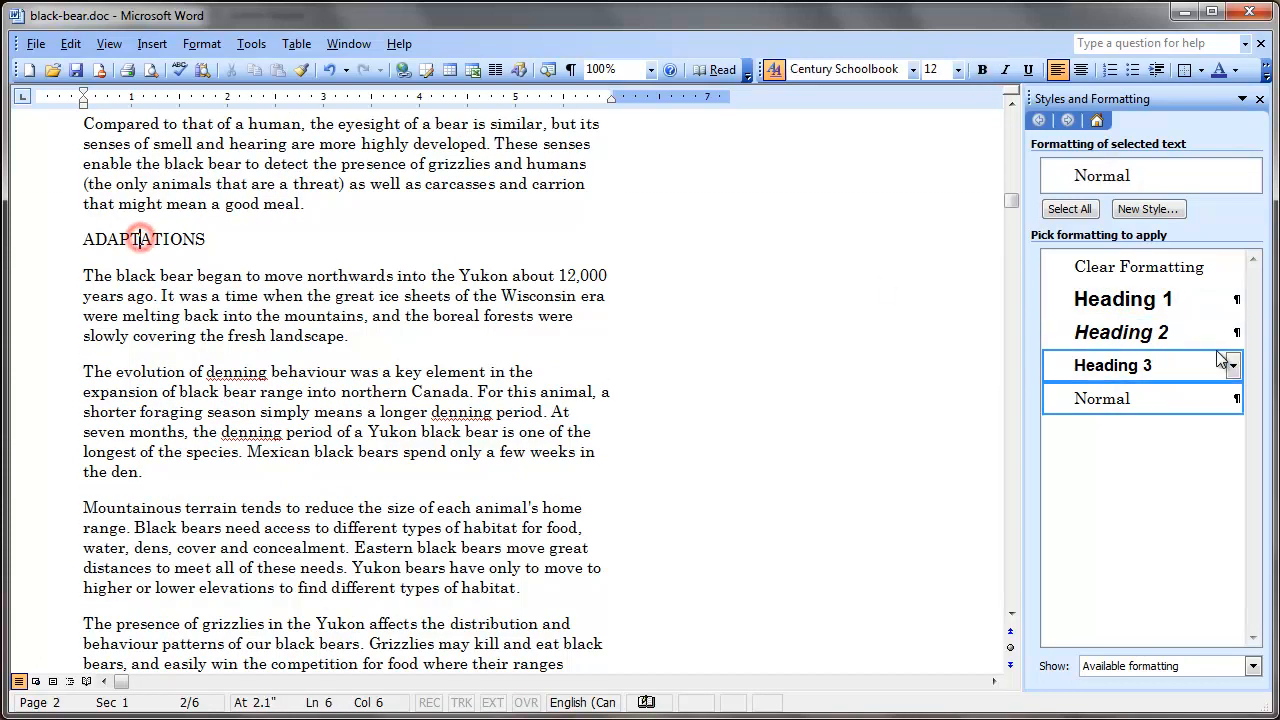
left_click(1150, 298)
scroll(590, 347, "down", 5)
scroll(590, 347, "down", 4)
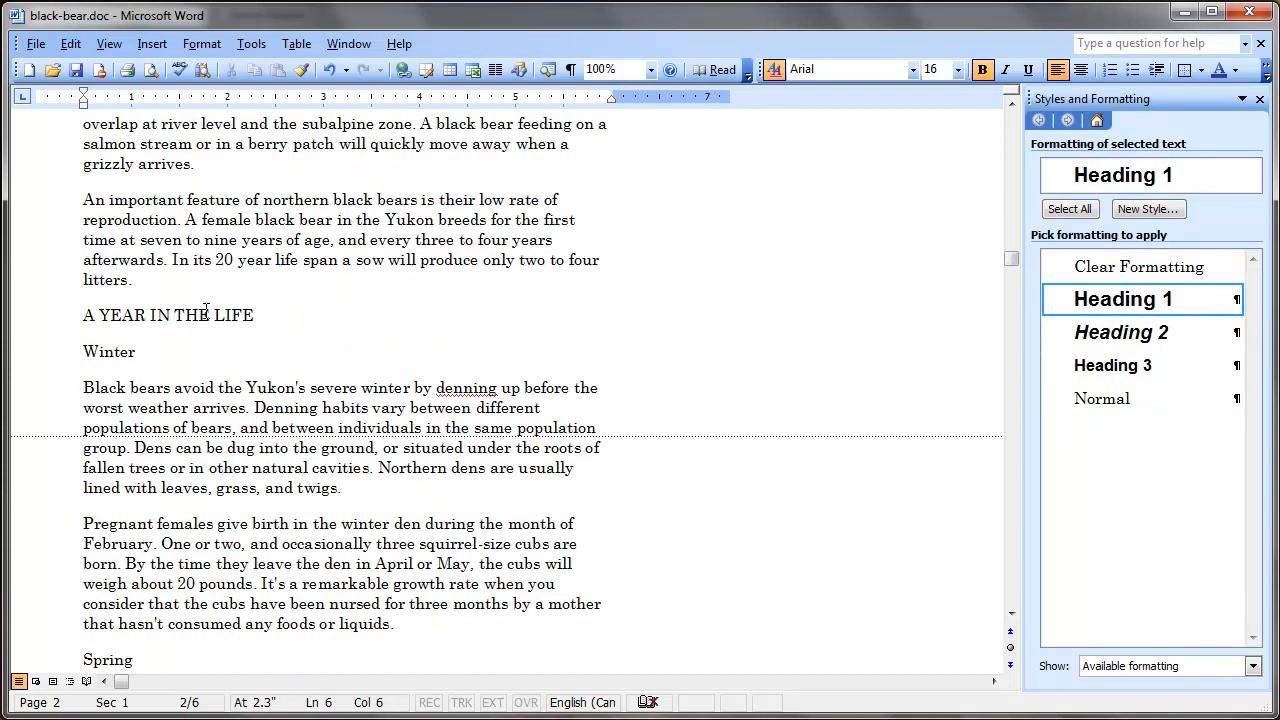
left_click(187, 315)
left_click(1086, 298)
Apply the Heading 1 style to the "BLACK BEARS AND PEOPLE" line following the Fall section.
scroll(550, 336, "down", 10)
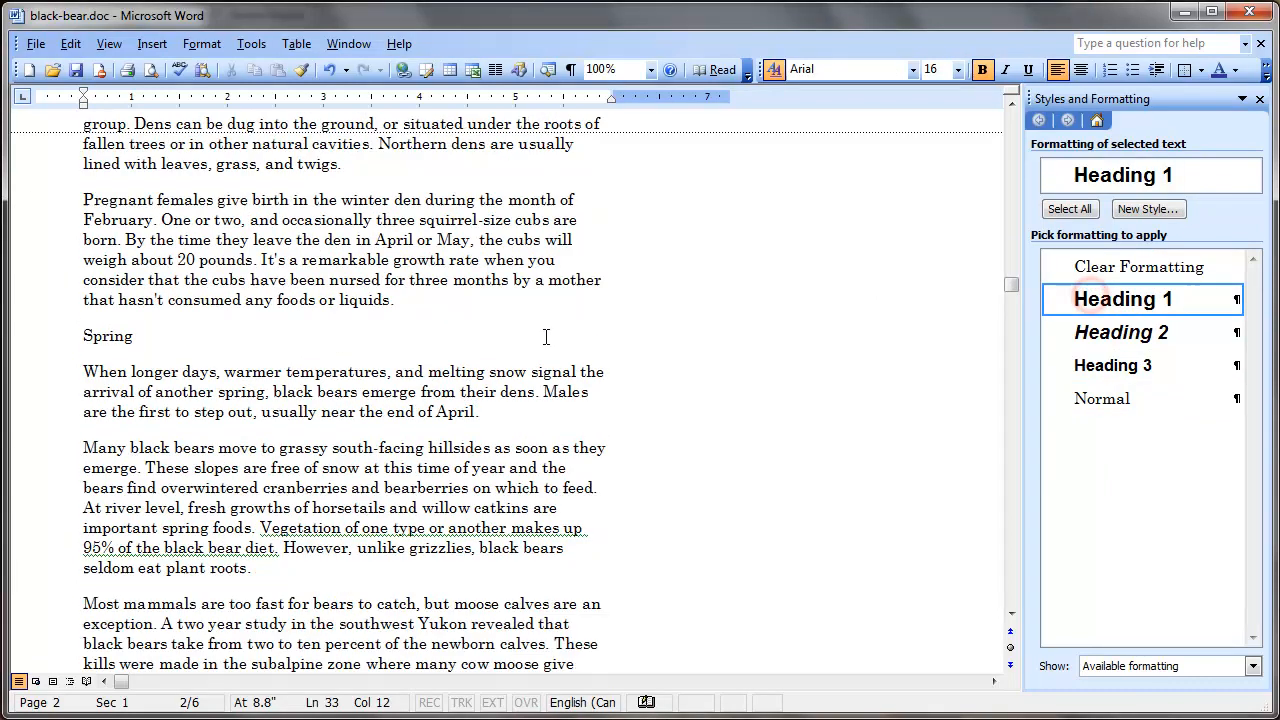
scroll(550, 337, "down", 20)
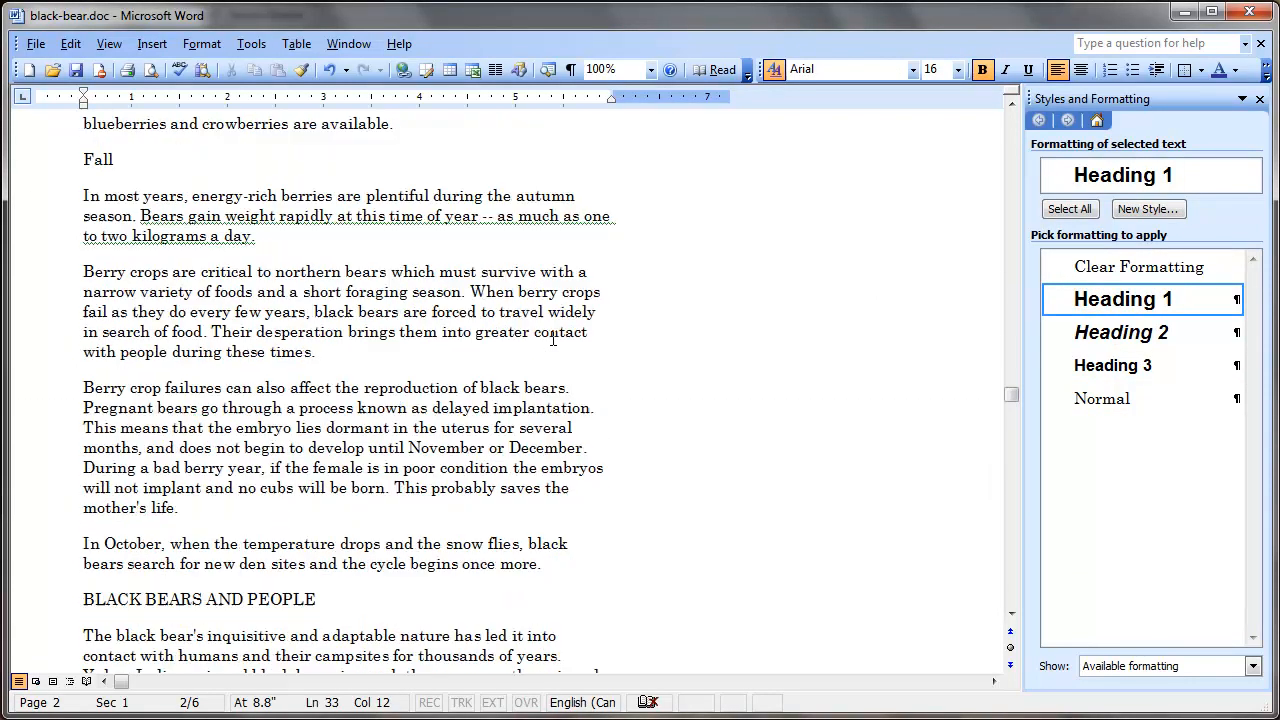
scroll(553, 338, "down", 2)
left_click(262, 210)
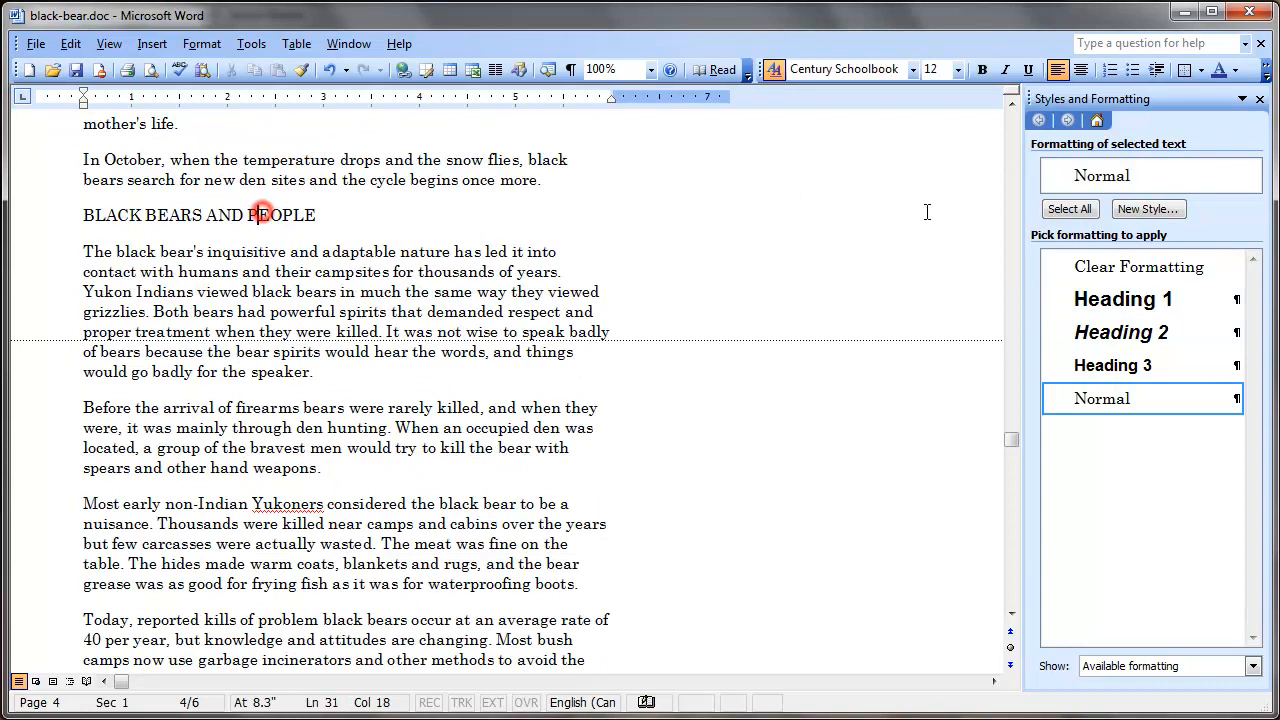
left_click(1137, 298)
Apply the Heading 1 style to the "VIEWING OPPORTUNITIES" and "IDENTIFICATION" lines.
scroll(273, 297, "down", 6)
scroll(273, 297, "down", 6)
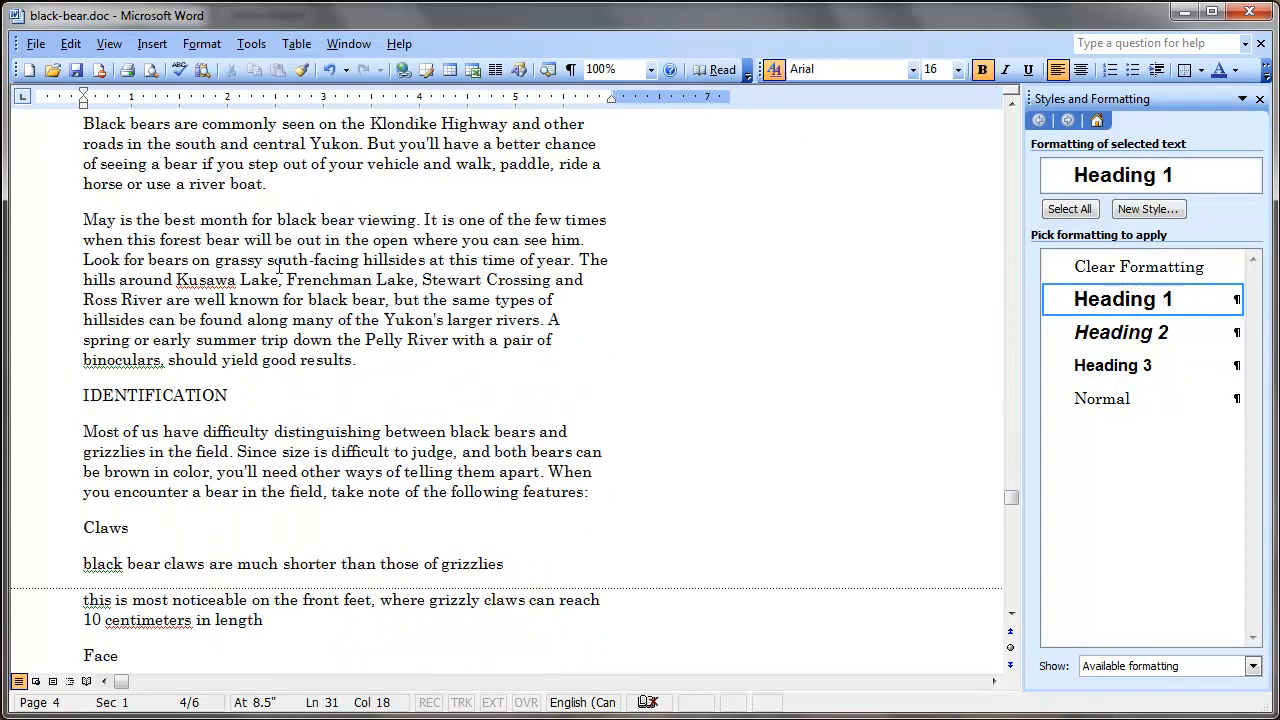
scroll(238, 177, "up", 4)
left_click(206, 218)
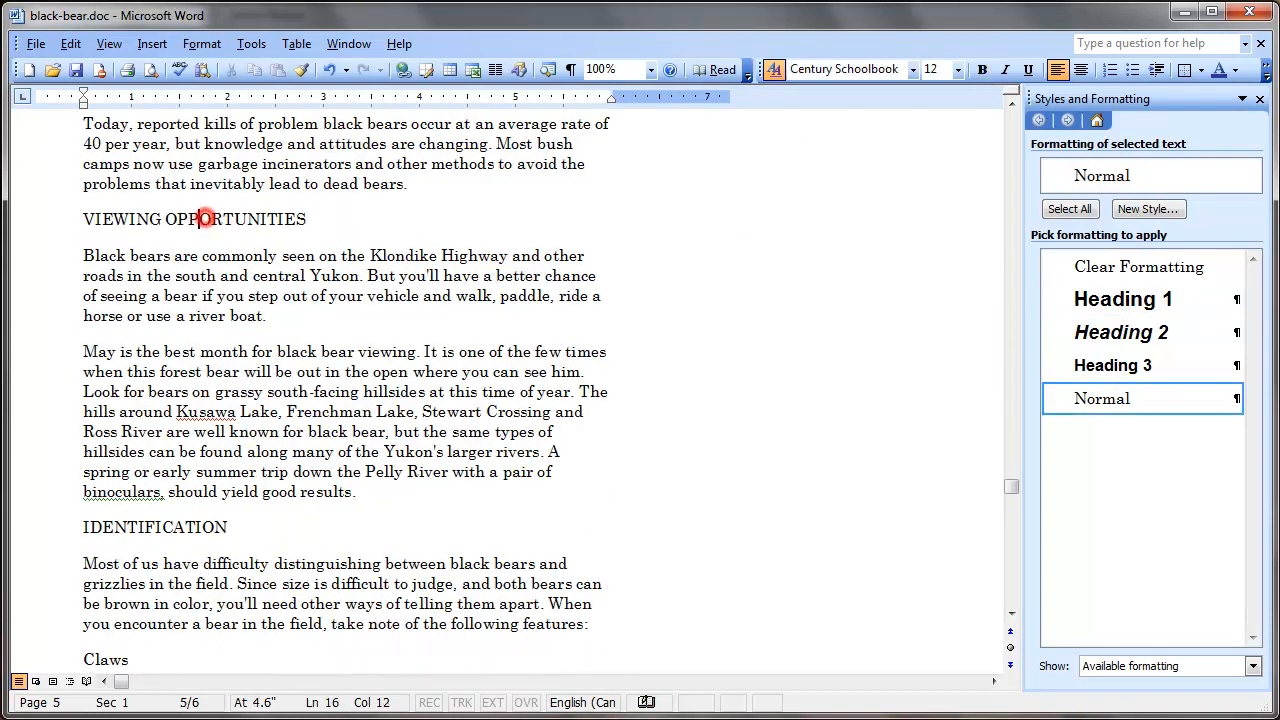
left_click(1145, 298)
left_click(170, 519)
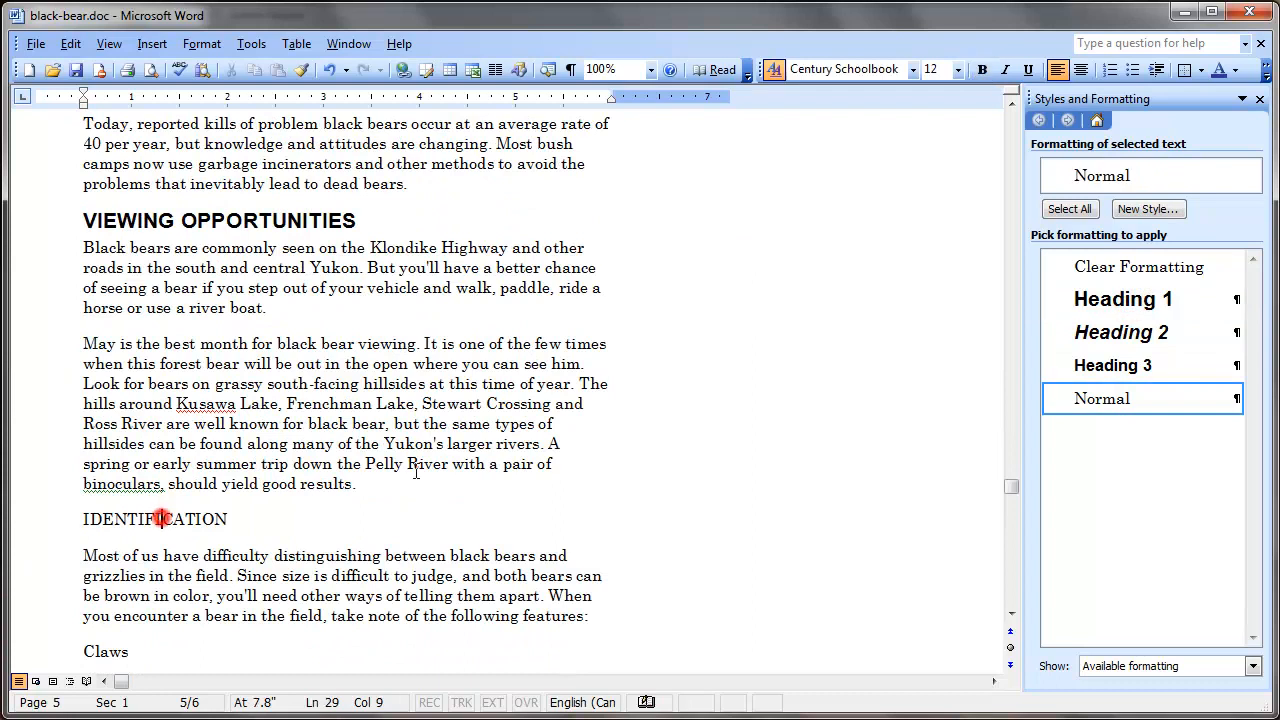
left_click(1150, 298)
Apply the Heading 1 style to the "DID YOU KNOW?" line near the end of the document.
scroll(466, 444, "down", 6)
scroll(466, 444, "down", 5)
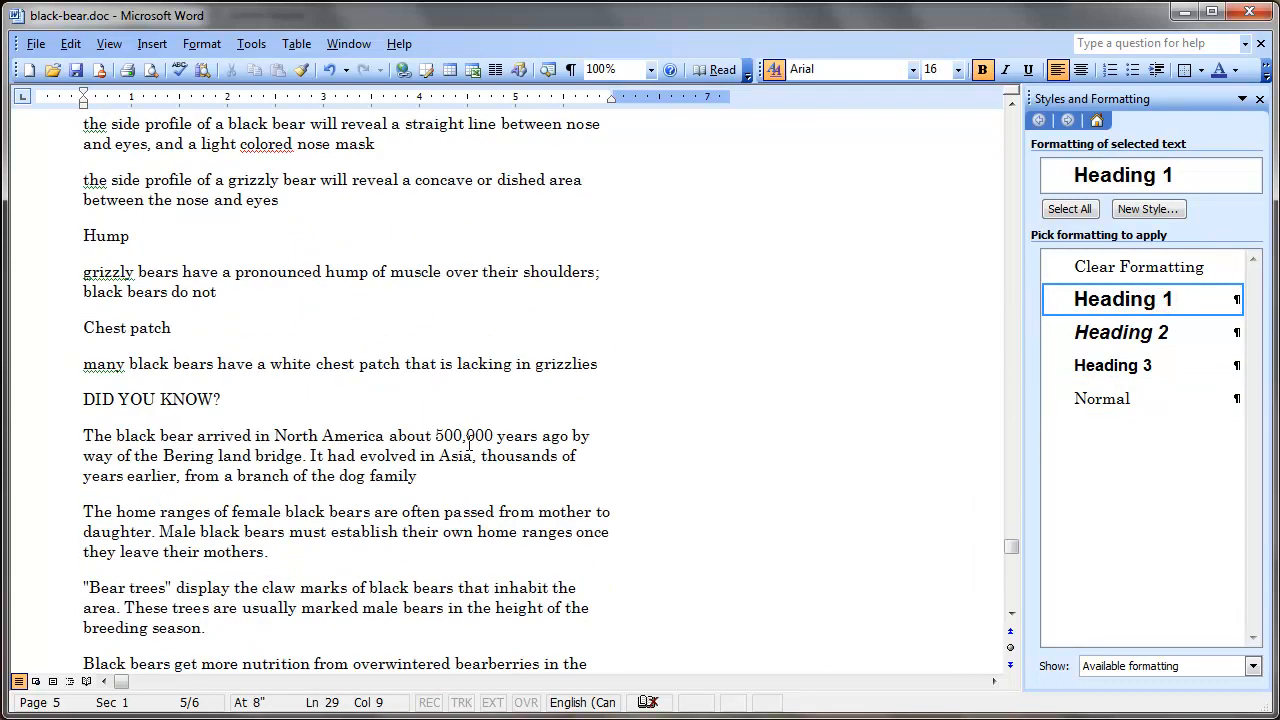
left_click(178, 399)
left_click(1103, 304)
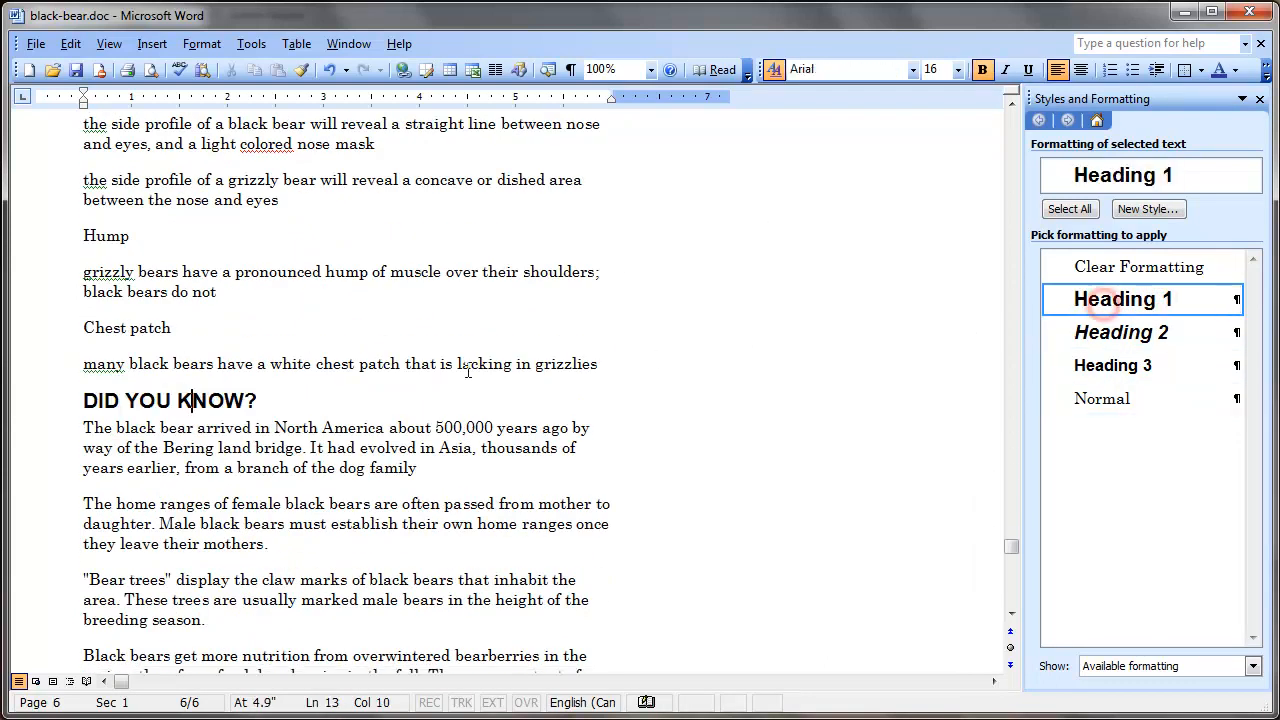
Check the end of the document for further headings and view how many instances use the Heading 1 style.
left_click_drag(1015, 548, 1015, 559)
left_click(1235, 301)
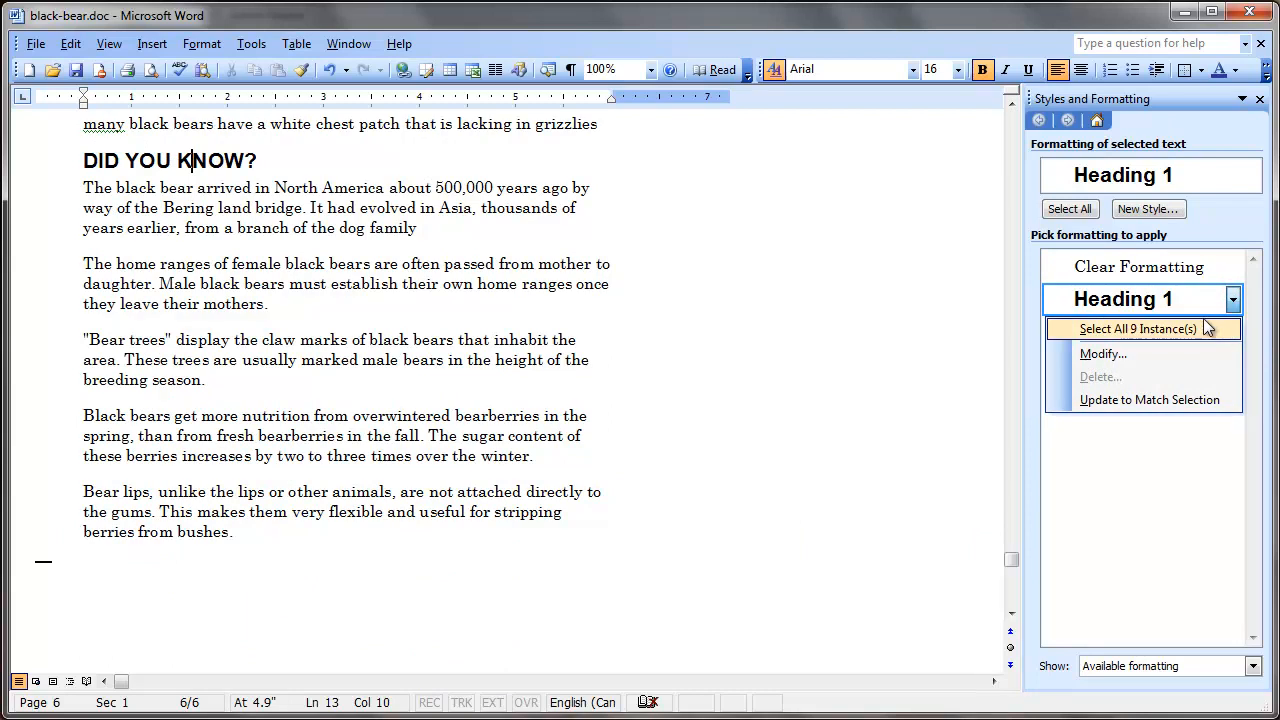
left_click(781, 449)
Modify the Heading 1 style's paragraph format so that its left indentation is 0".
left_click_drag(1015, 572, 1068, 125)
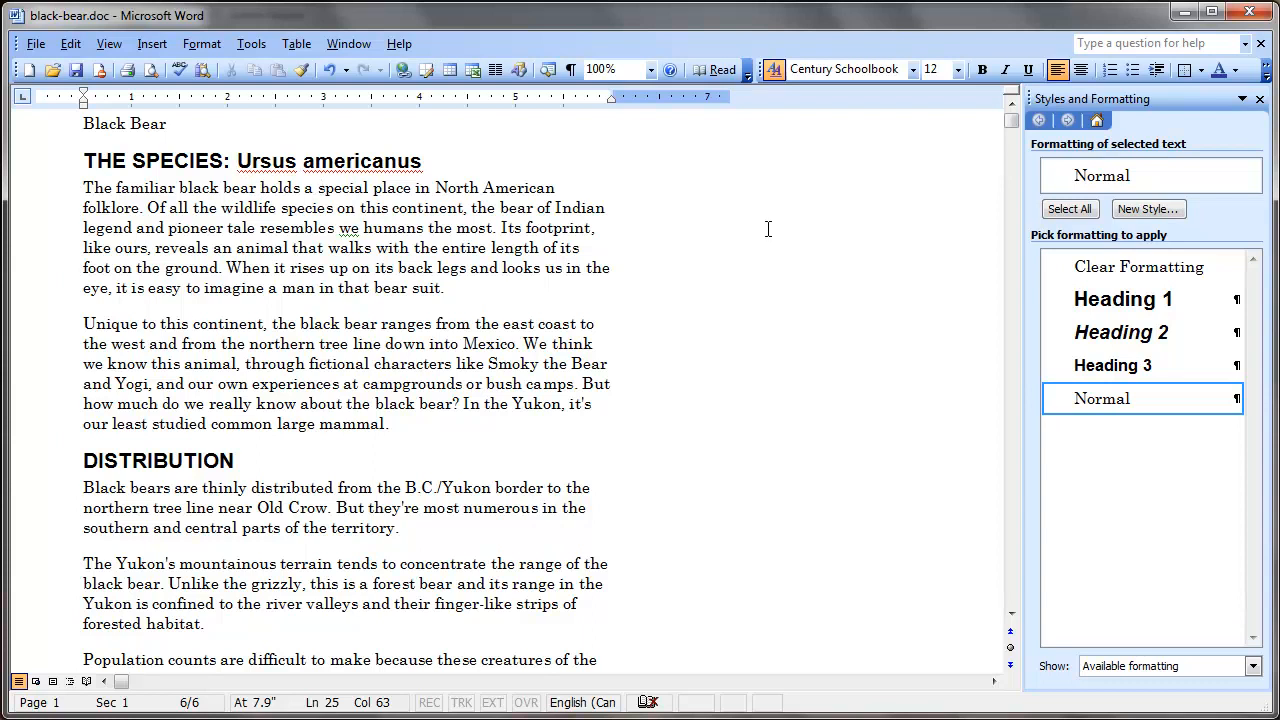
left_click(1233, 301)
left_click(1133, 354)
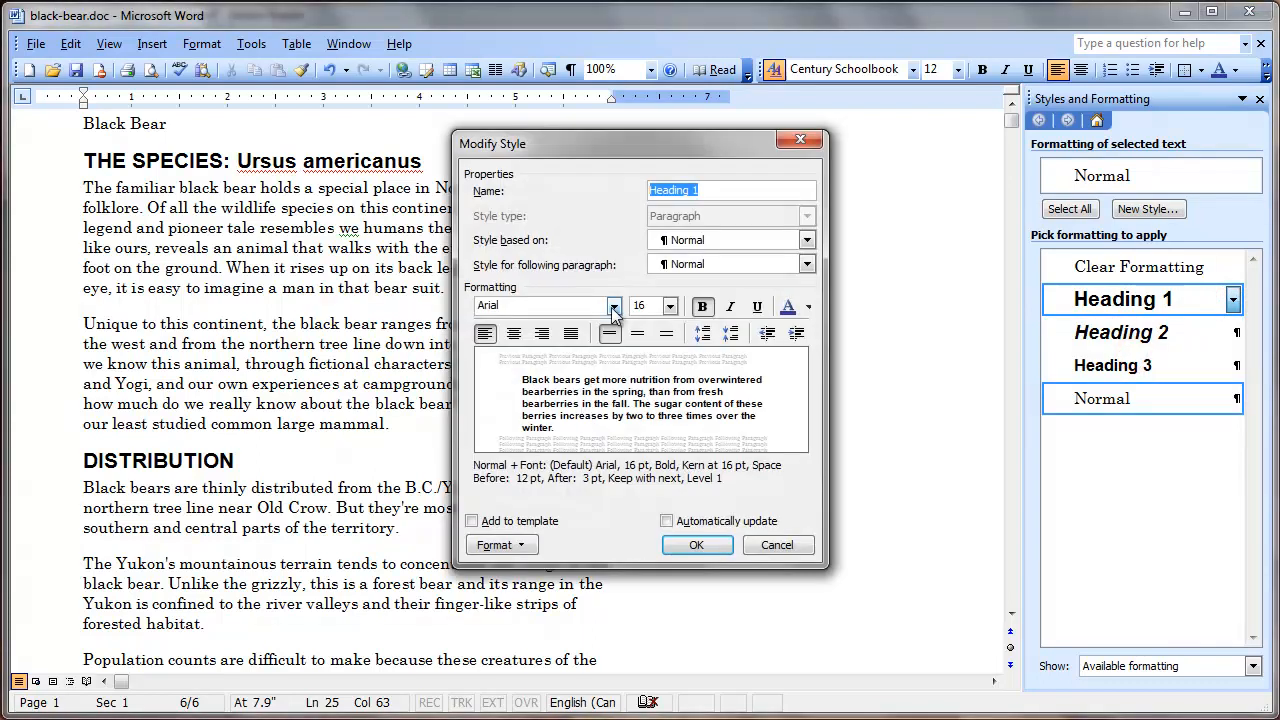
left_click(500, 545)
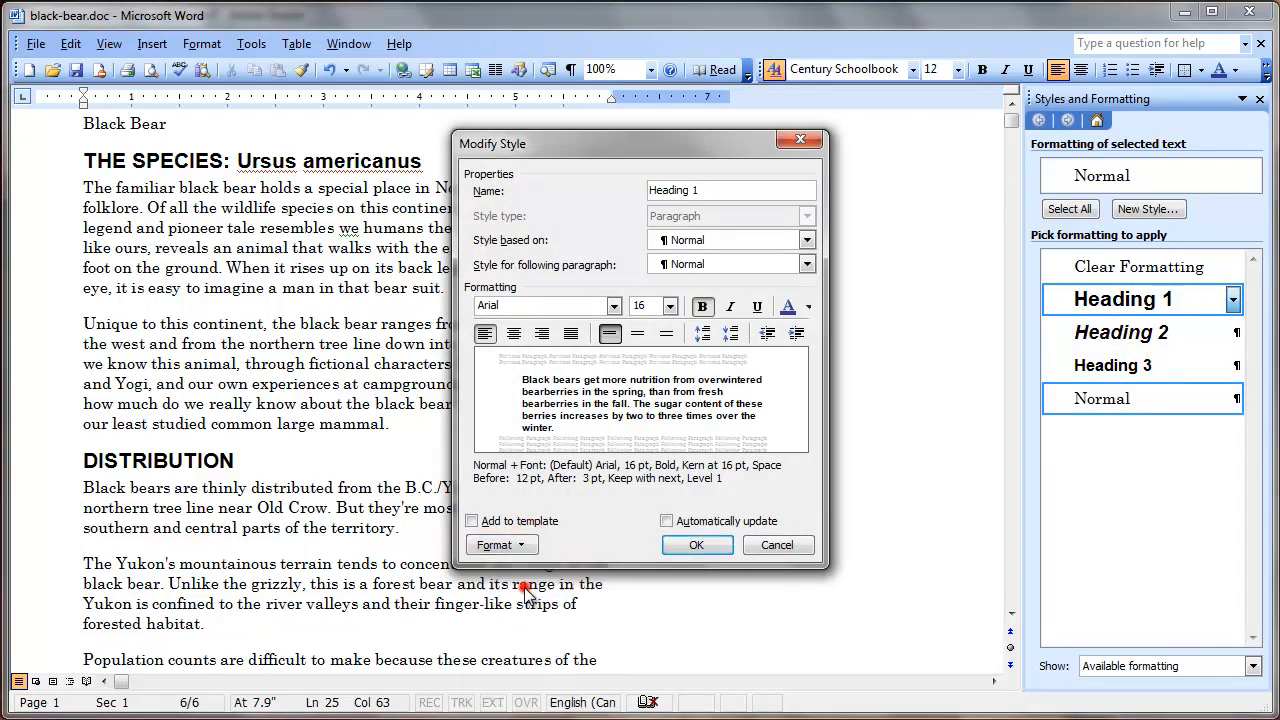
left_click(525, 590)
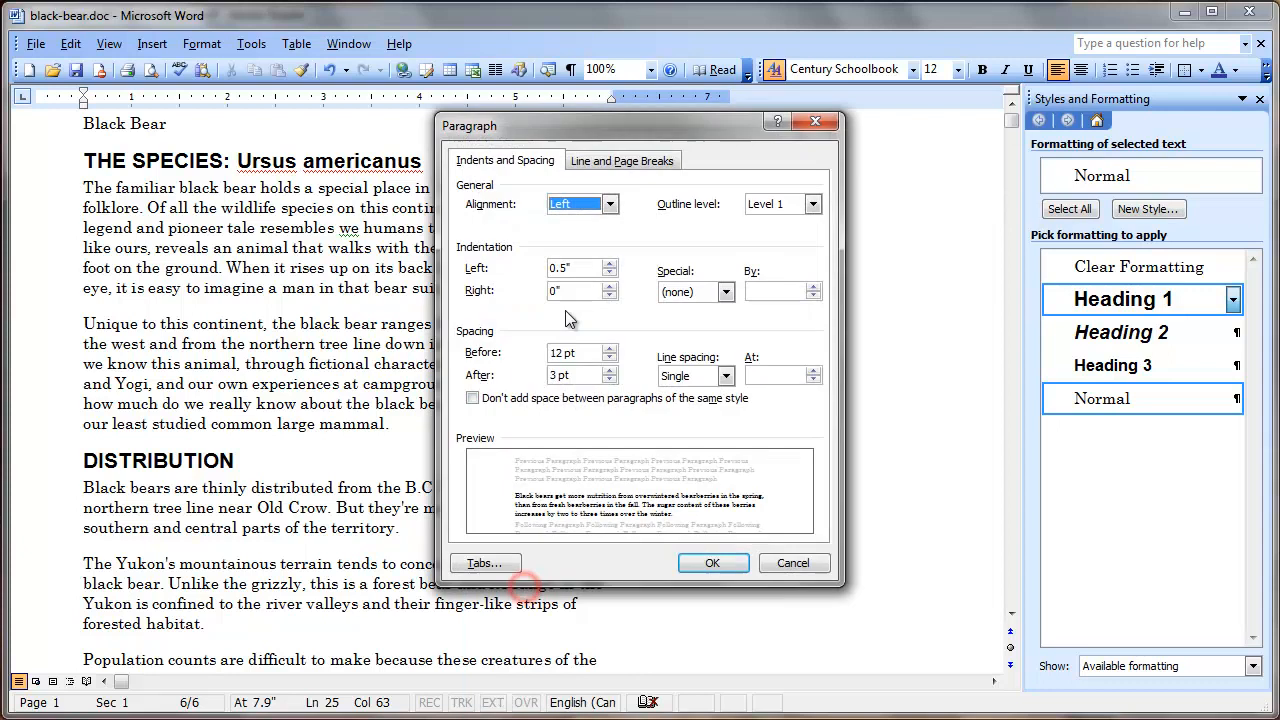
left_click(609, 273)
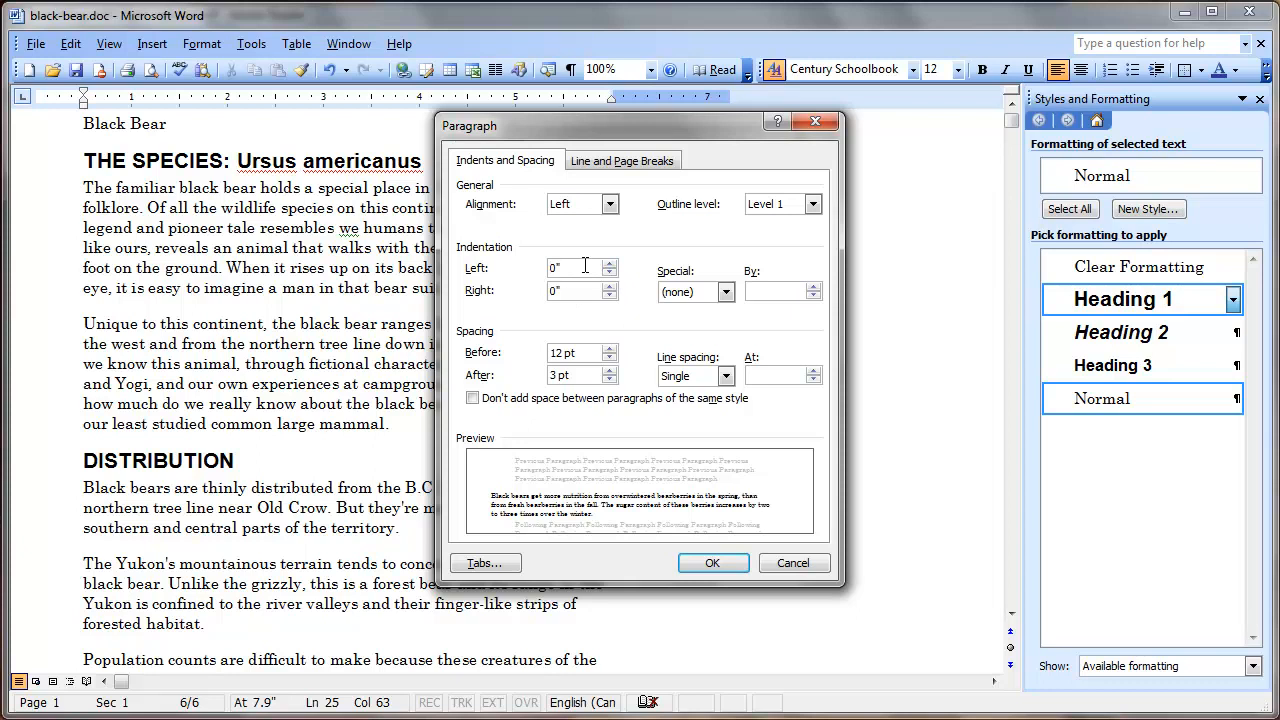
left_click(709, 563)
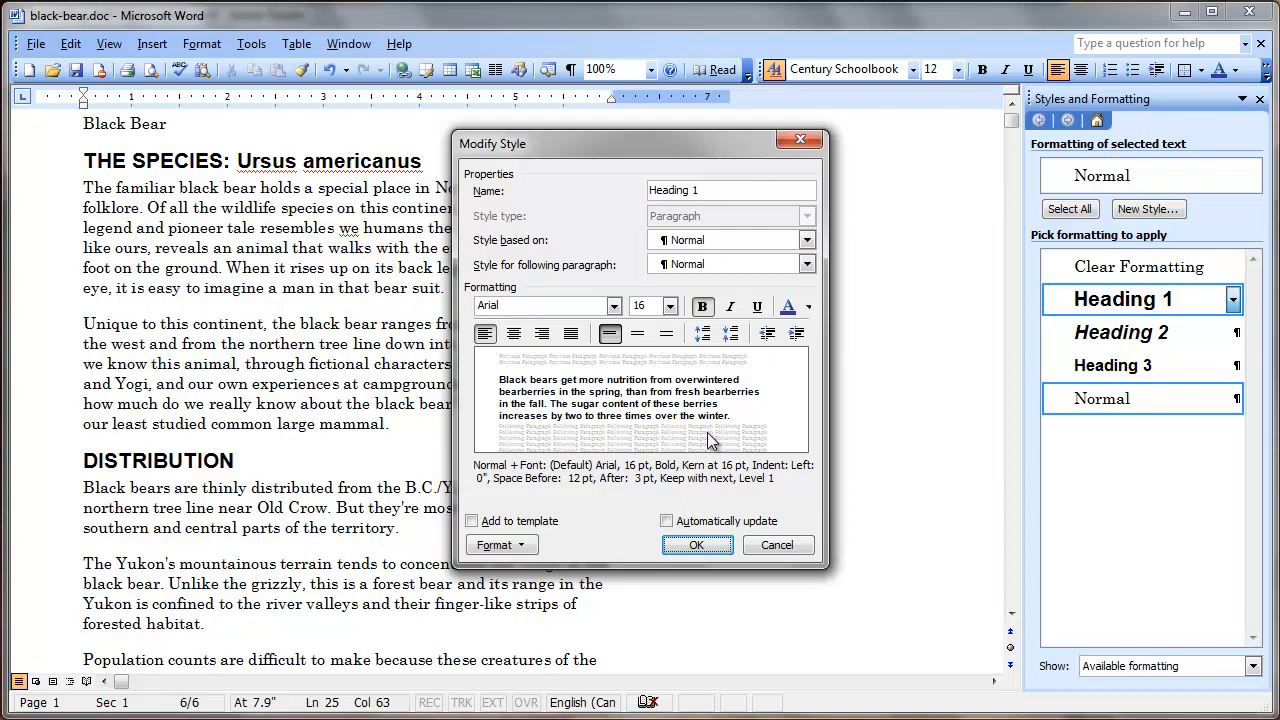
Set the Heading 1 style's font to Berlin Sans FB Demi and save the style changes.
left_click(616, 305)
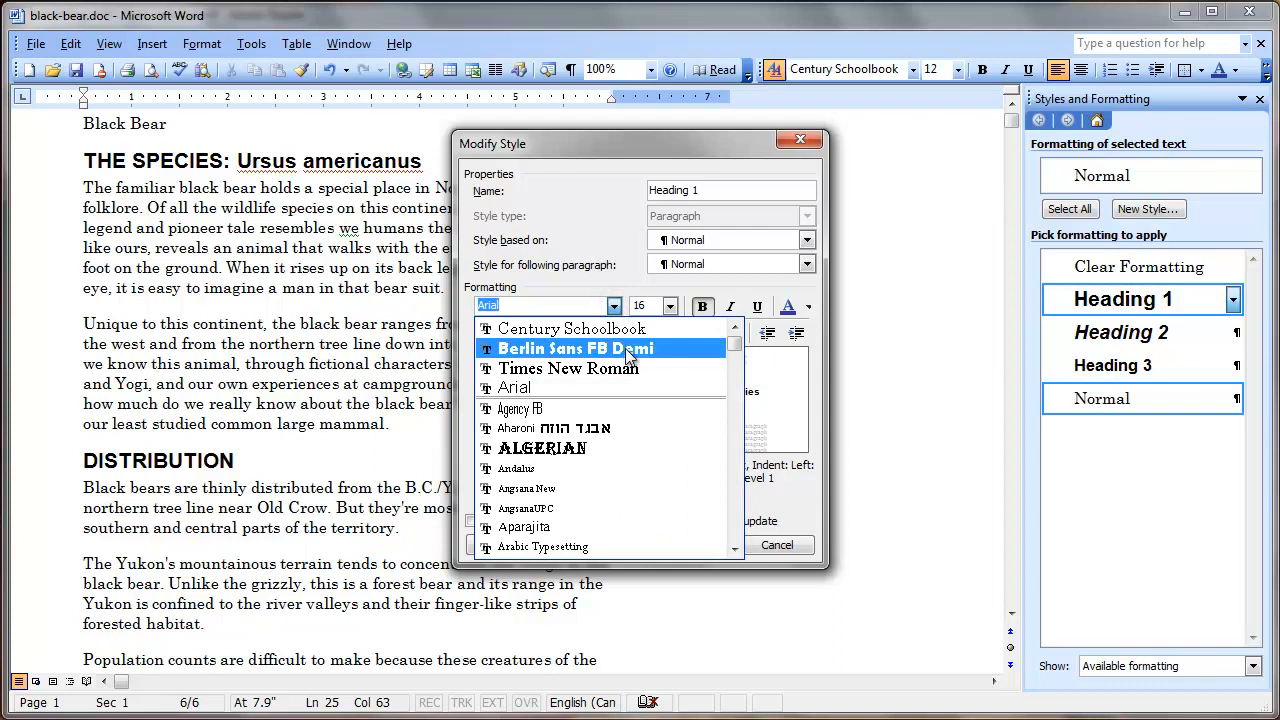
left_click(628, 349)
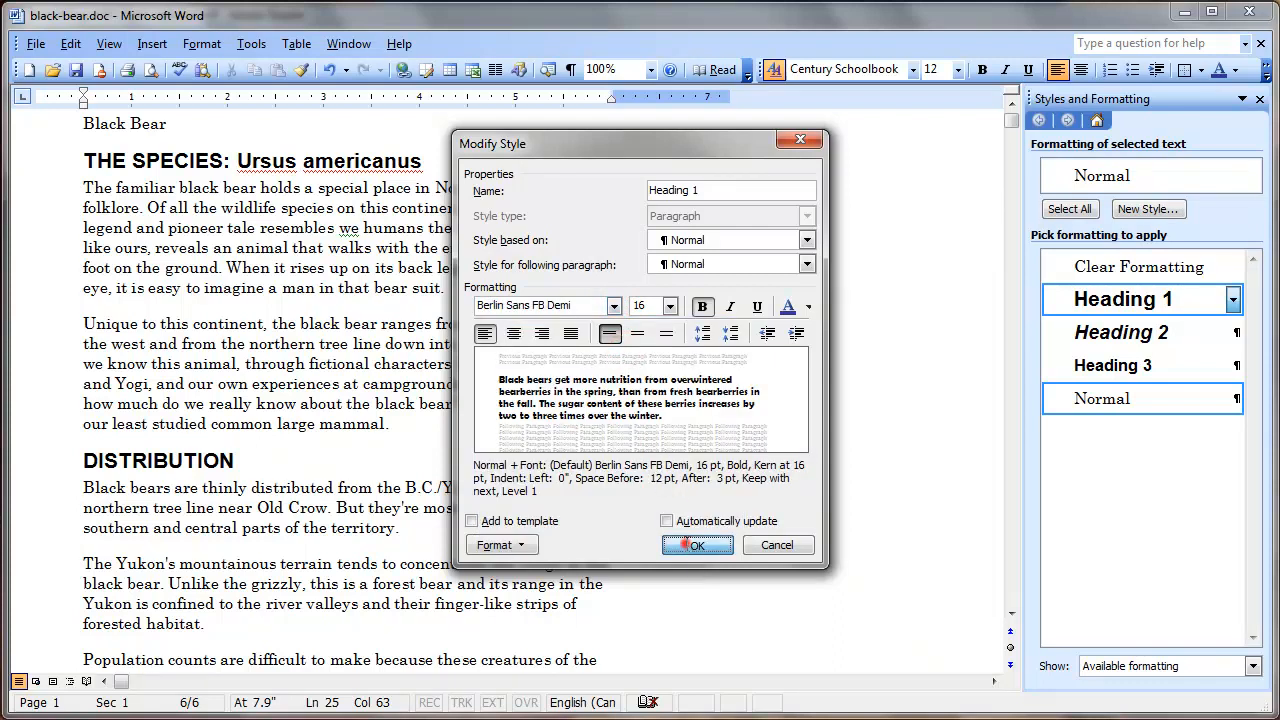
left_click(690, 546)
left_click(333, 167)
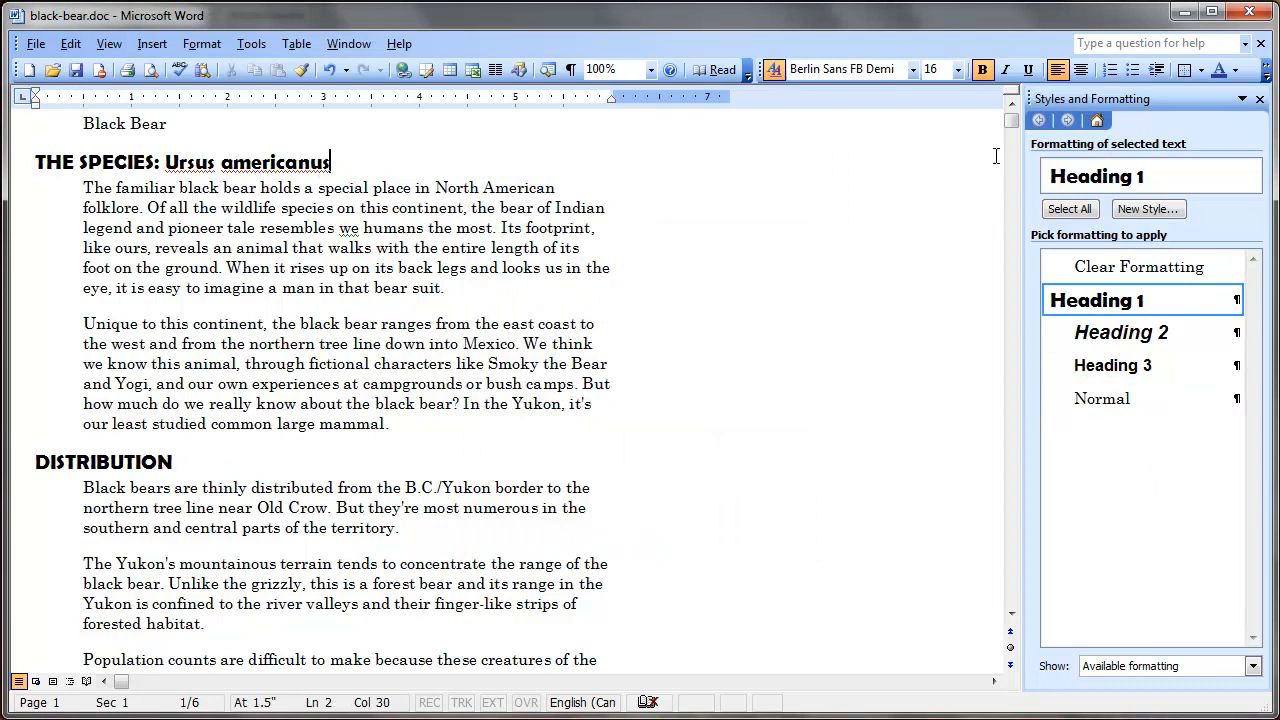
Apply the Heading 2 style to the "Winter" and "Spring" subheadings under "A YEAR IN THE LIFE".
left_click_drag(1015, 125, 1045, 100)
left_click_drag(1012, 121, 1017, 268)
left_click(99, 269)
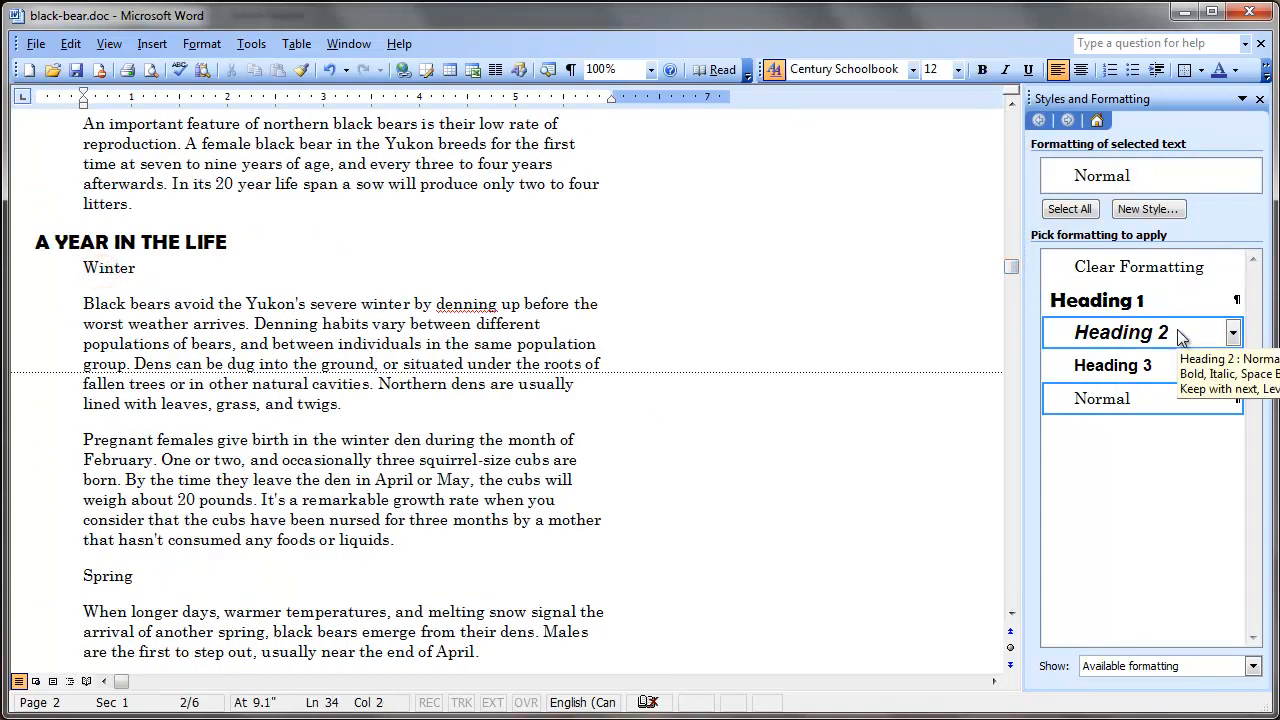
left_click(1168, 334)
left_click(99, 576)
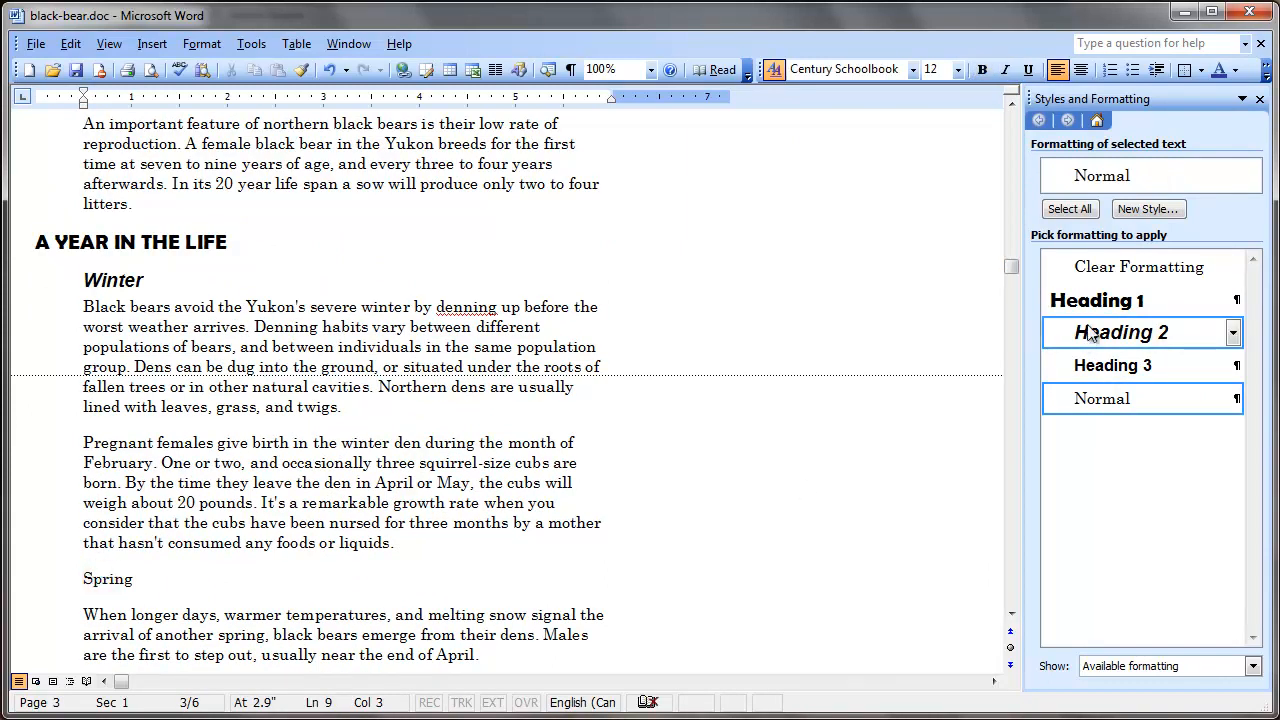
left_click(1085, 332)
Apply the Heading 2 style to the two remaining season subheadings under "A YEAR IN THE LIFE".
left_click_drag(1010, 271, 1042, 523)
left_click(120, 392)
left_click(1173, 333)
left_click(92, 335)
left_click(1093, 345)
Apply the Heading 2 style to the "Claws", "Face", "Hump" and "Chest patch" subheadings under "IDENTIFICATION".
left_click(89, 344)
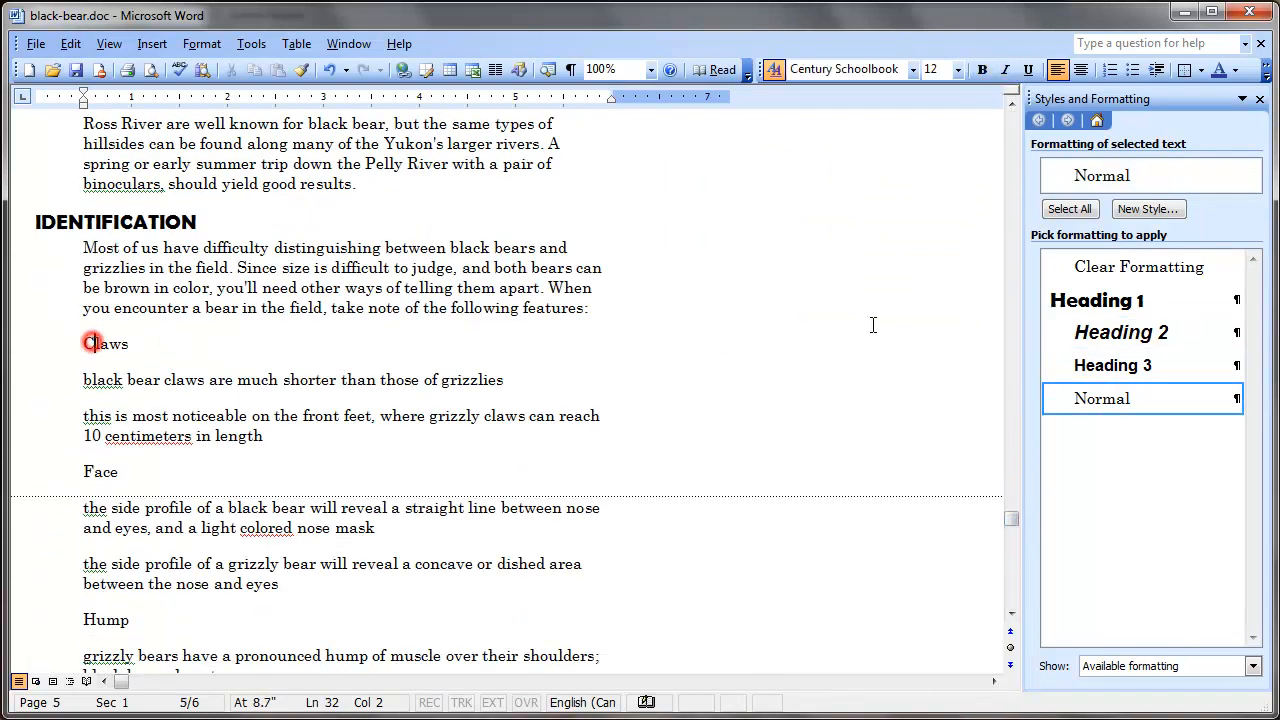
left_click(1074, 337)
left_click(91, 465)
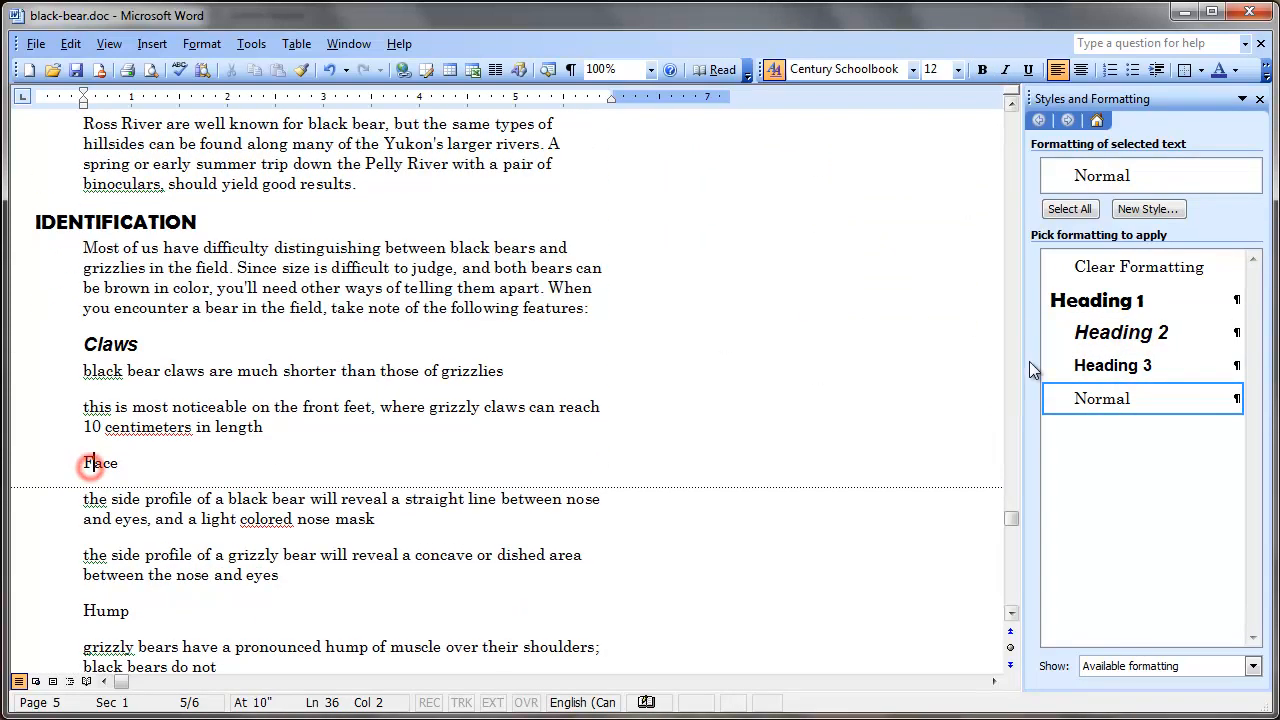
left_click(1120, 335)
left_click(89, 602)
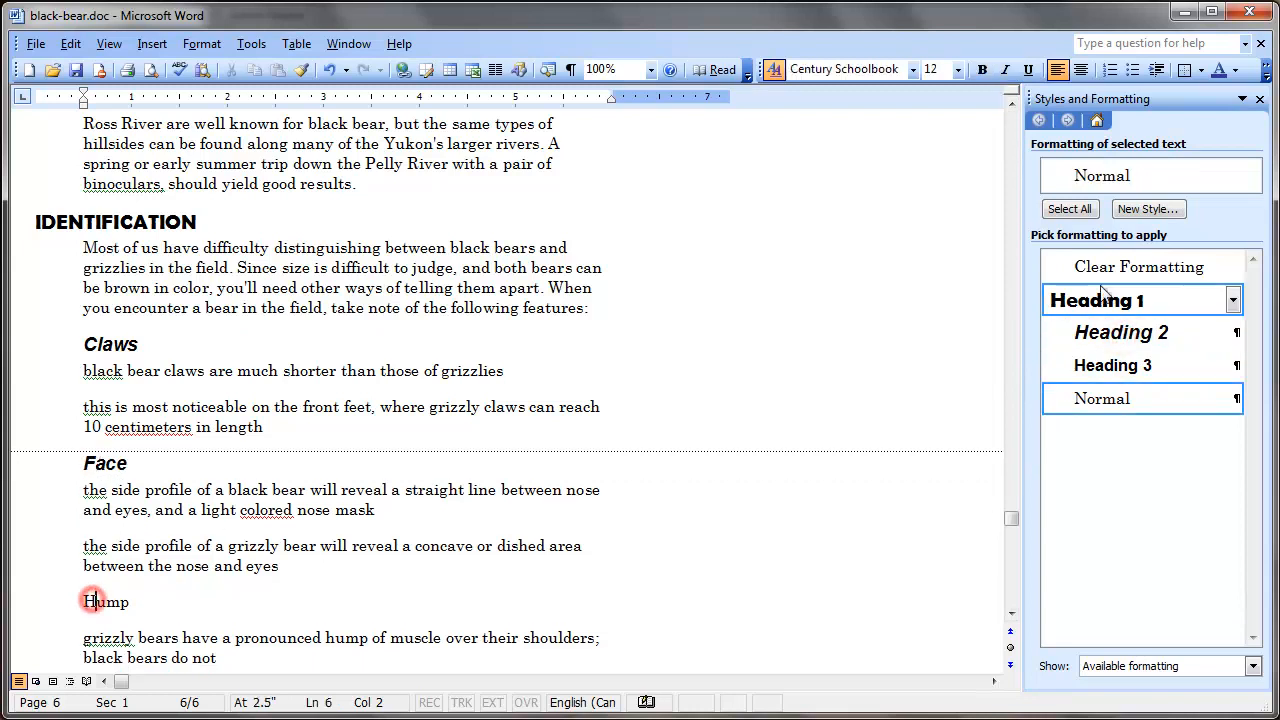
left_click(1066, 331)
left_click_drag(1012, 519, 1013, 544)
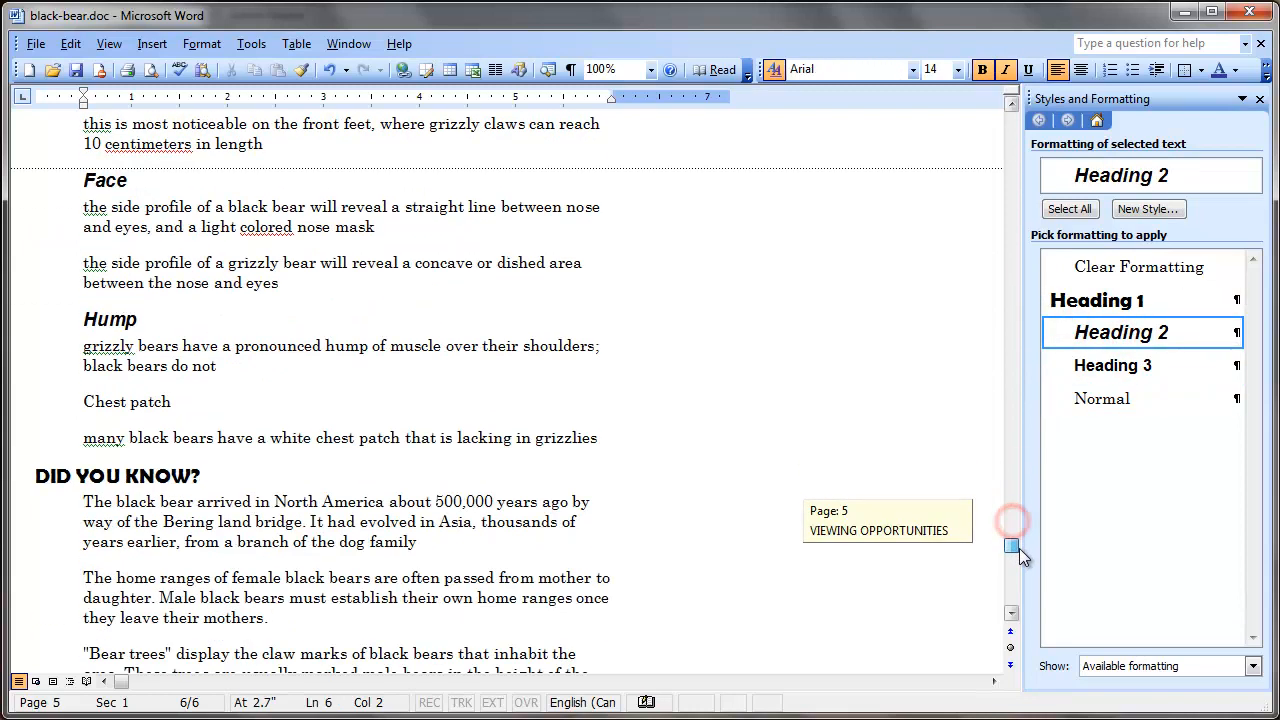
left_click(143, 402)
left_click(1134, 334)
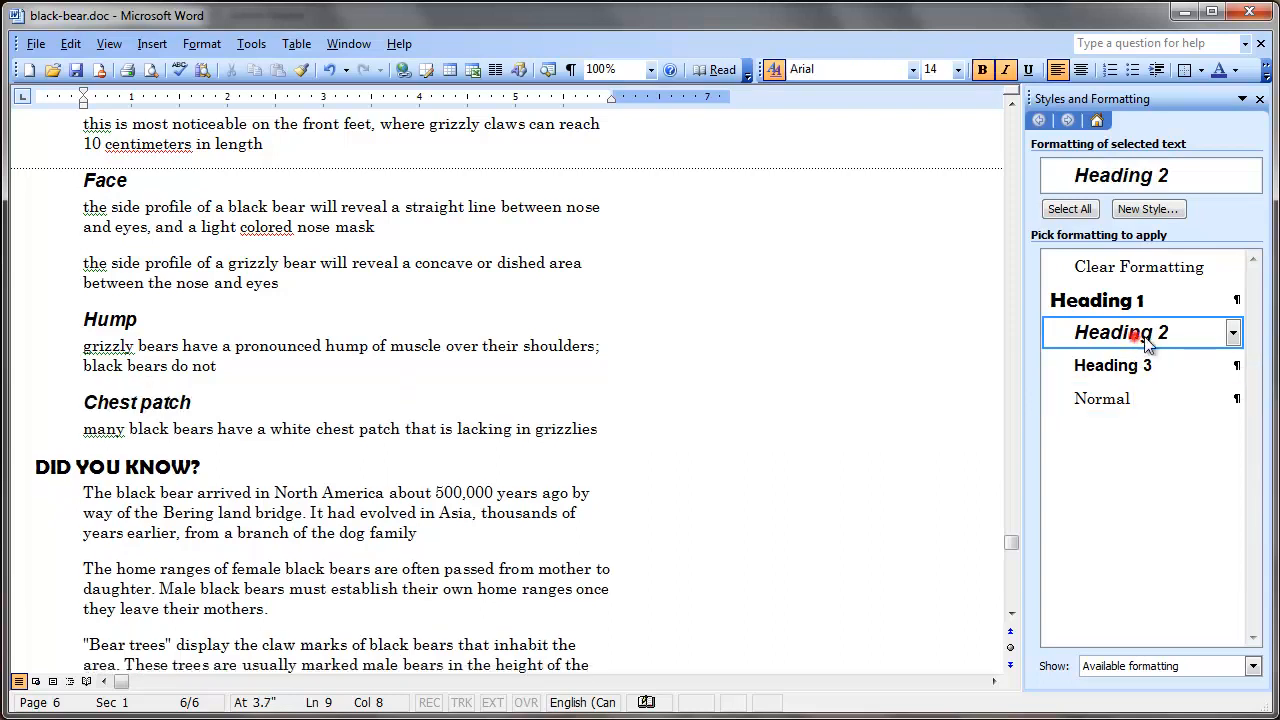
Modify the Heading 2 style so that it is based on Heading 1.
left_click(1233, 334)
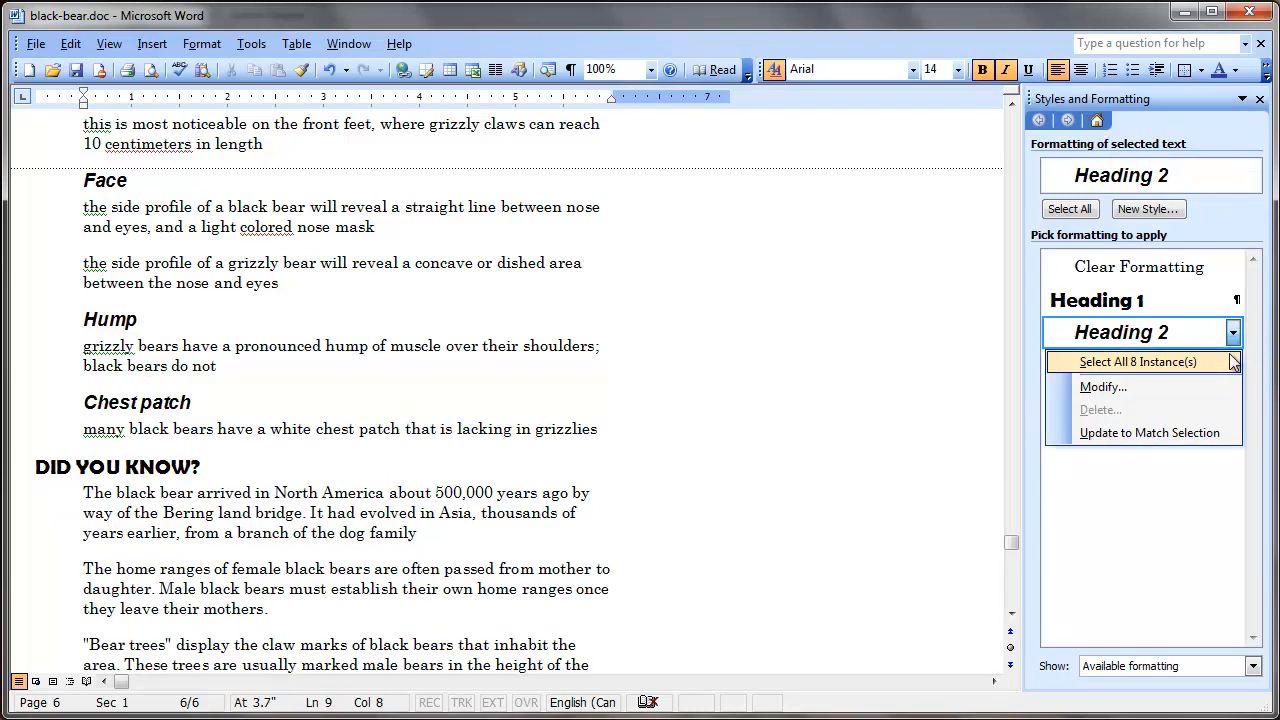
left_click(1234, 335)
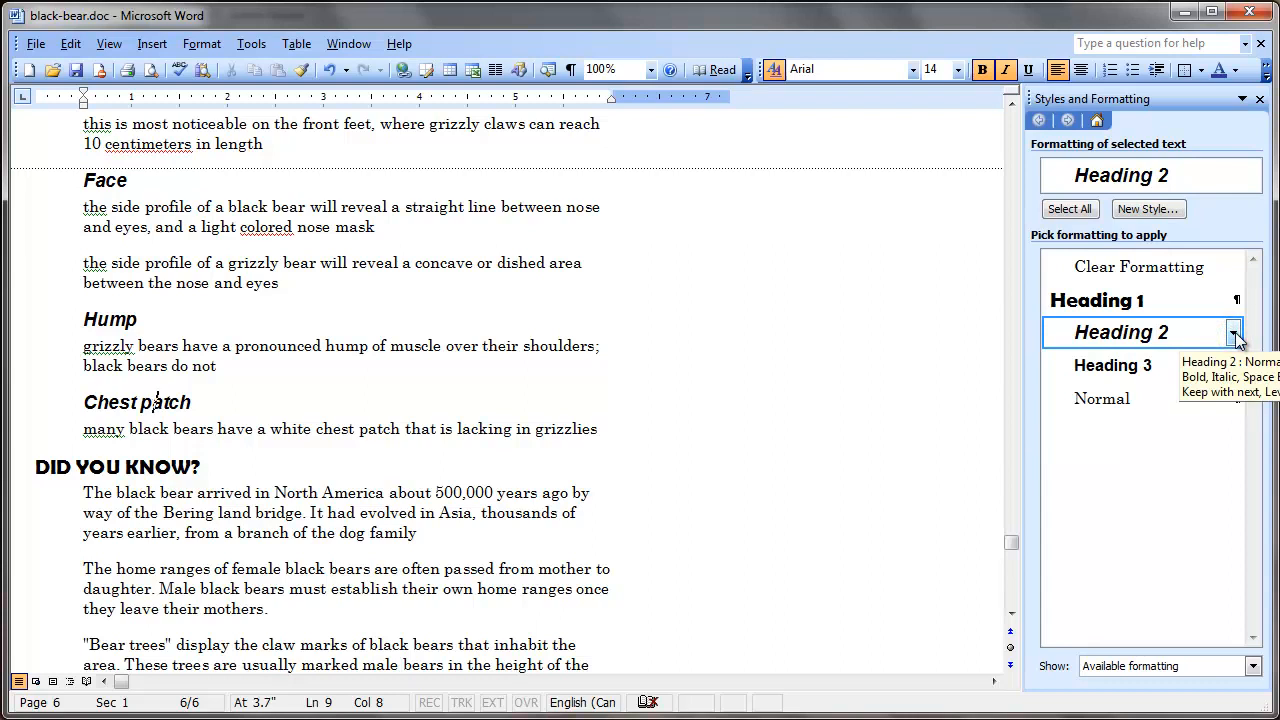
left_click(1234, 335)
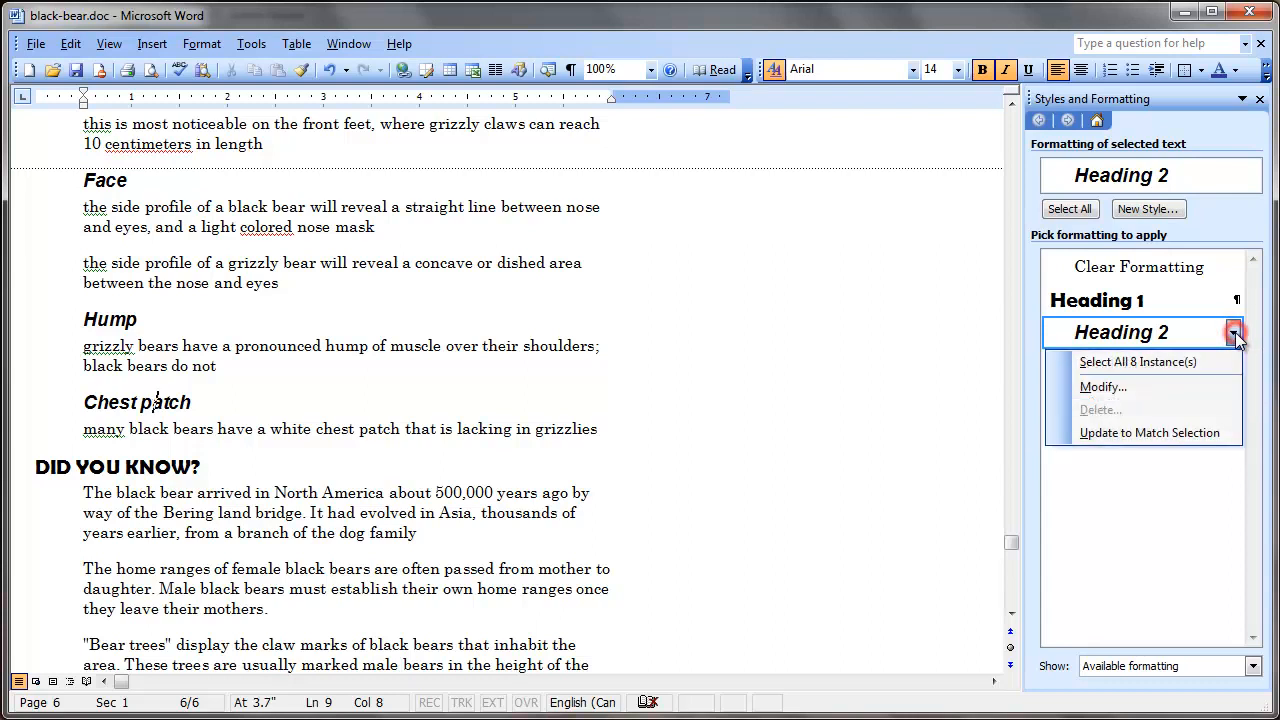
left_click(1152, 386)
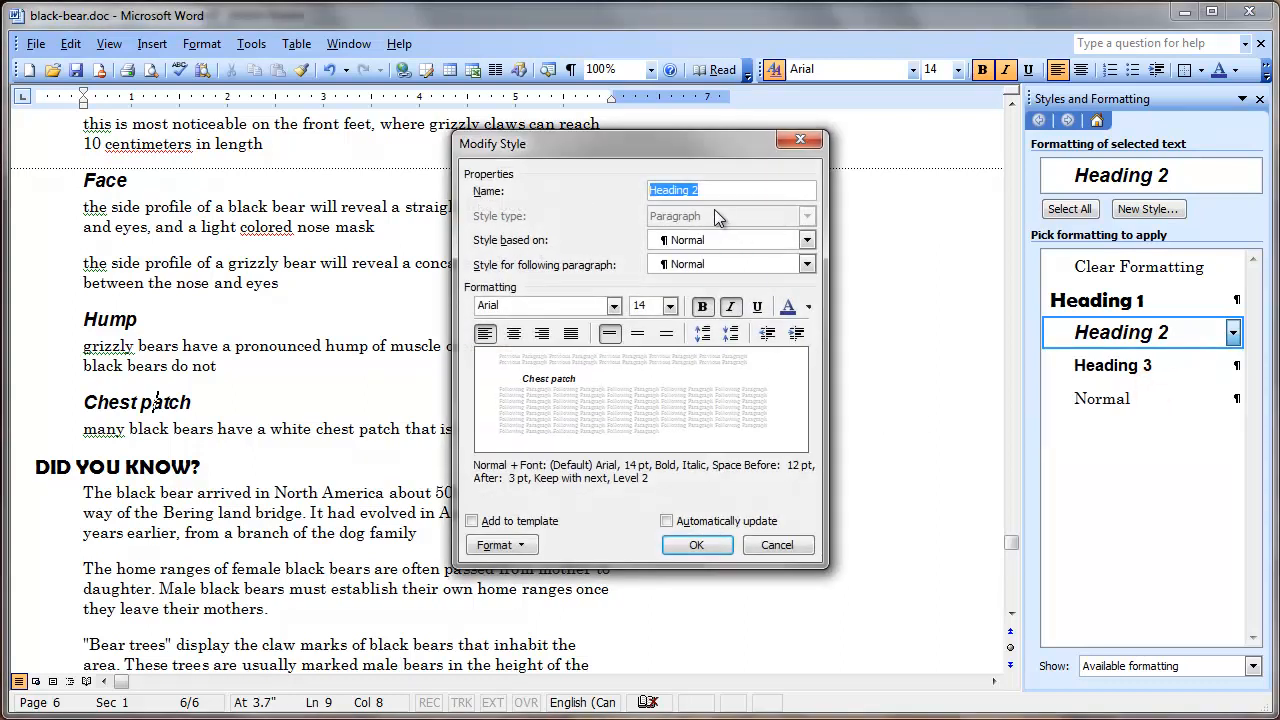
left_click(807, 240)
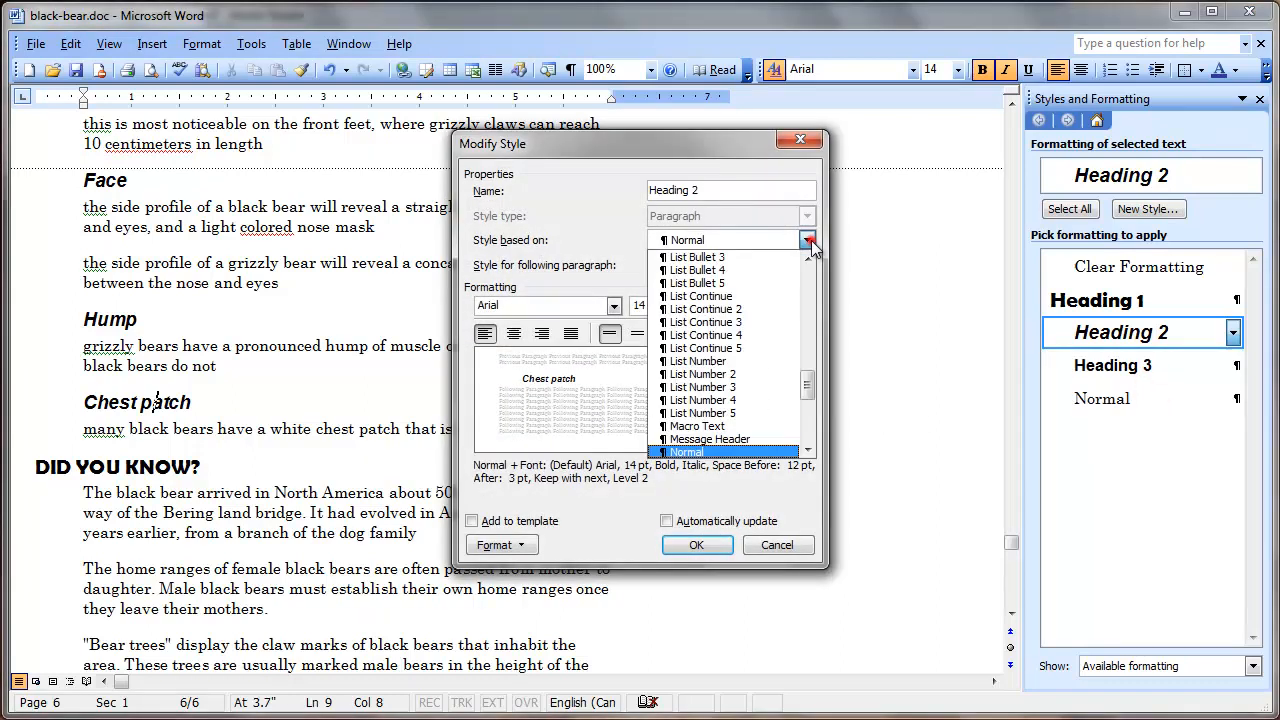
left_click_drag(811, 370, 822, 318)
left_click(753, 374)
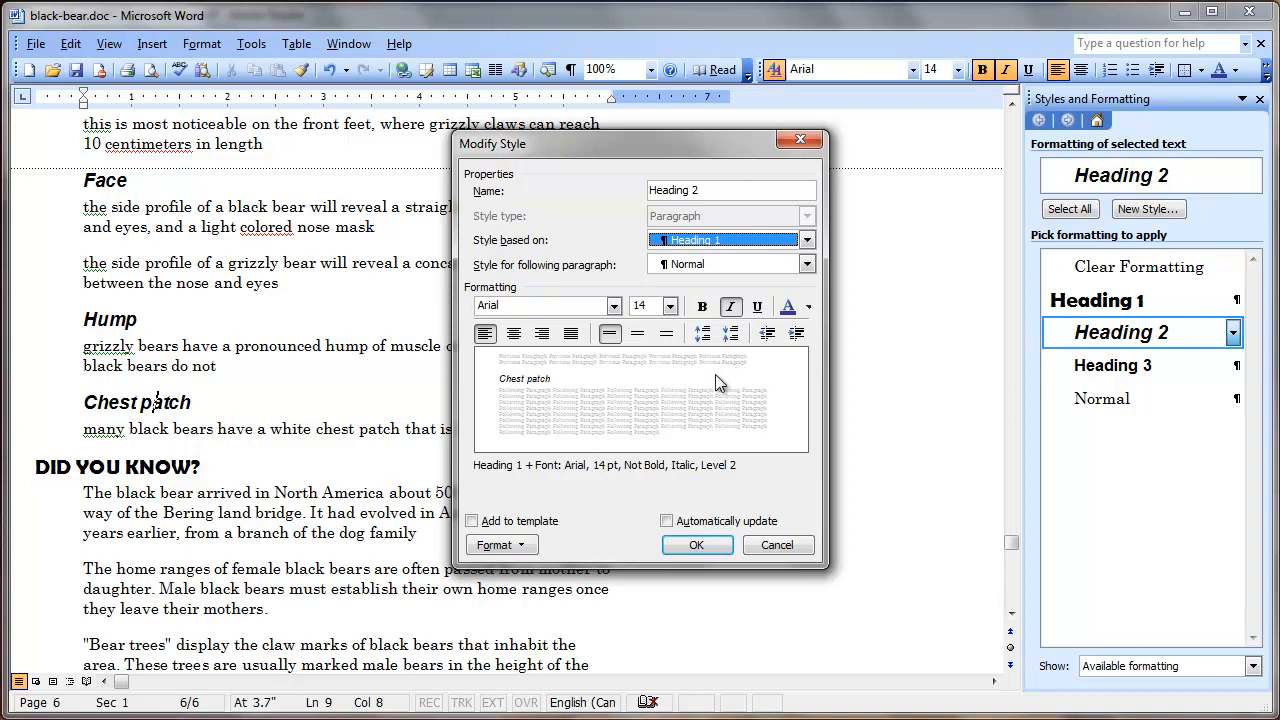
Set the Heading 2 style's font to Berlin Sans FB Demi, turn off its italics and save the style changes.
left_click(615, 306)
left_click(590, 328)
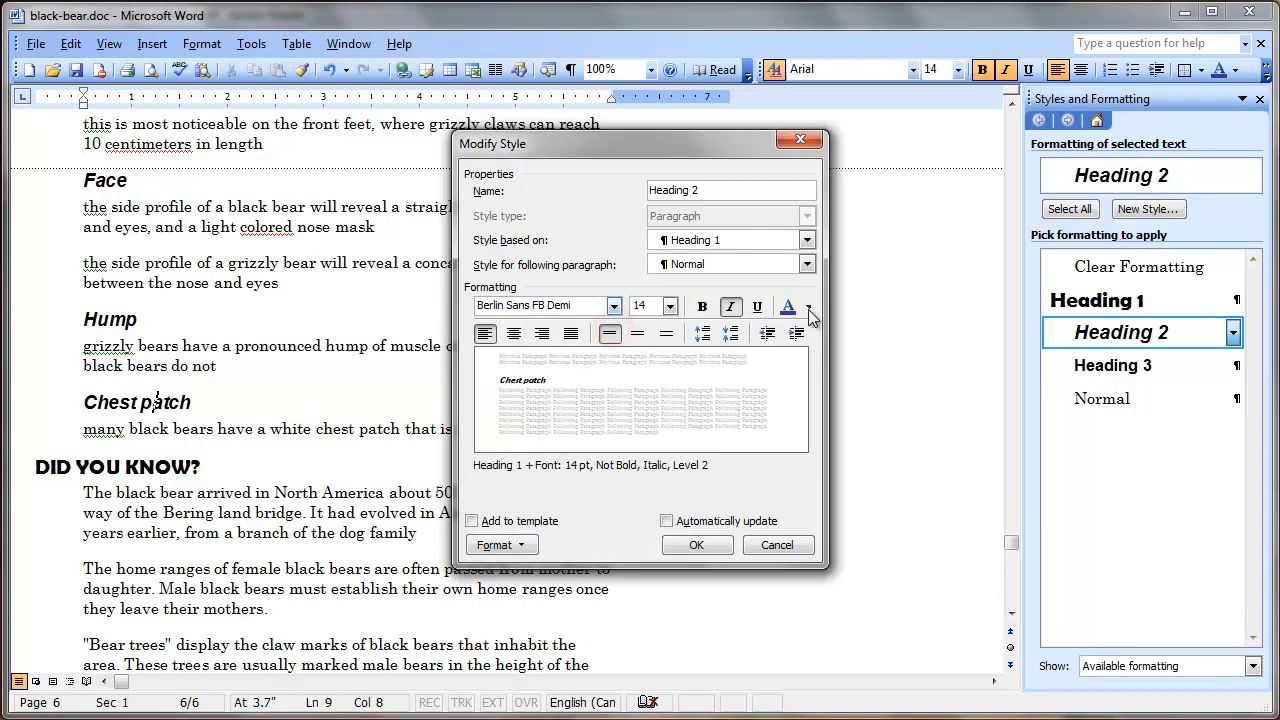
left_click(730, 308)
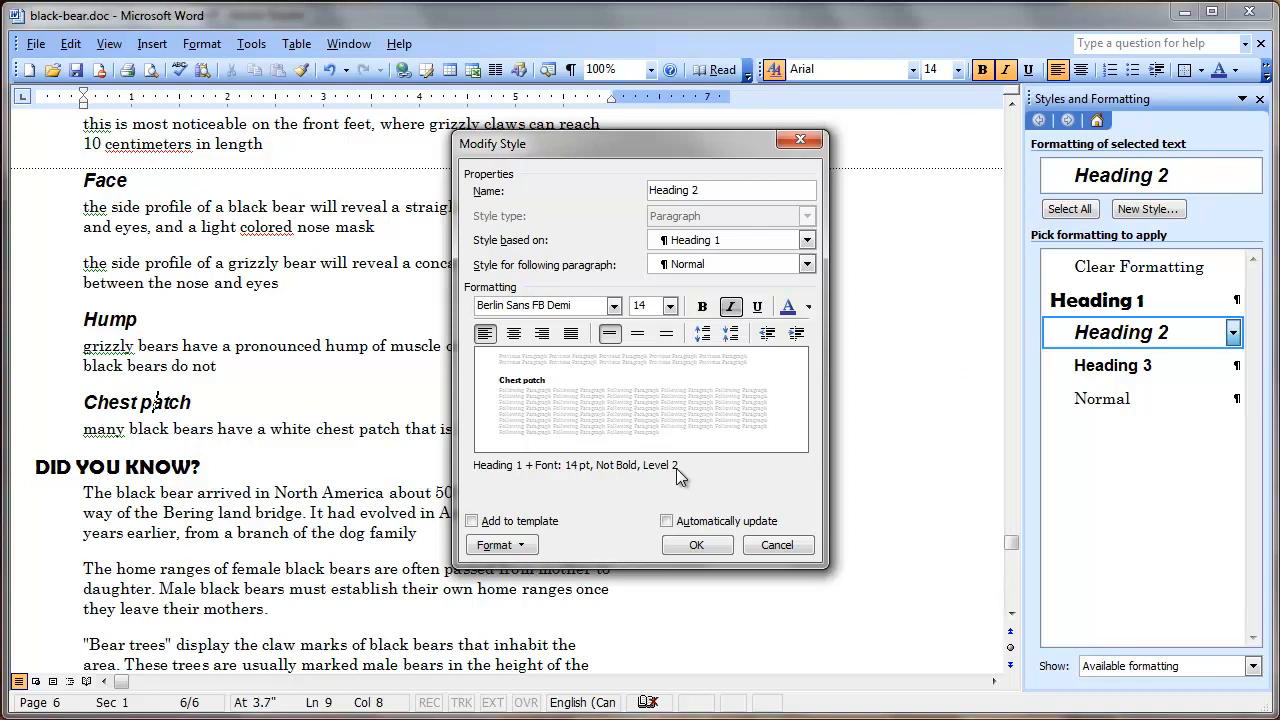
left_click(699, 546)
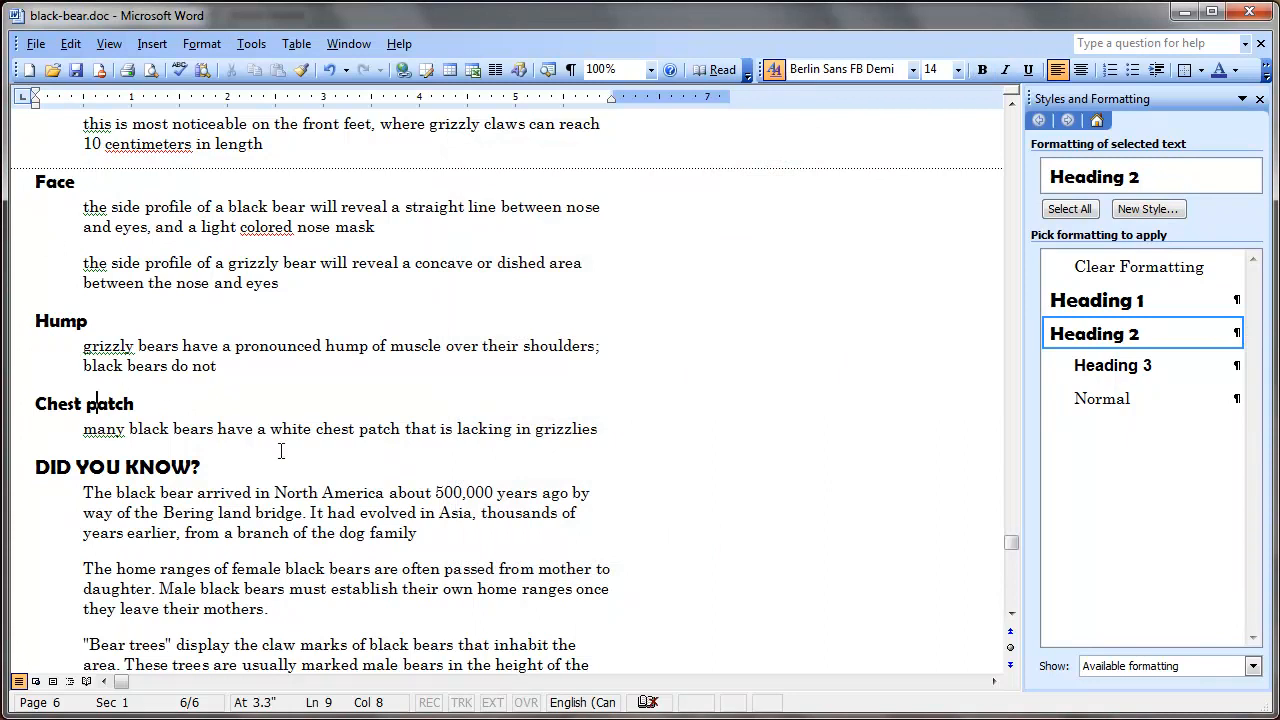
Set the Heading 1 style's font color to Indigo and save the style changes.
left_click(1012, 105)
left_click(1012, 105)
left_click(1012, 105)
left_click(1012, 105)
left_click(1012, 105)
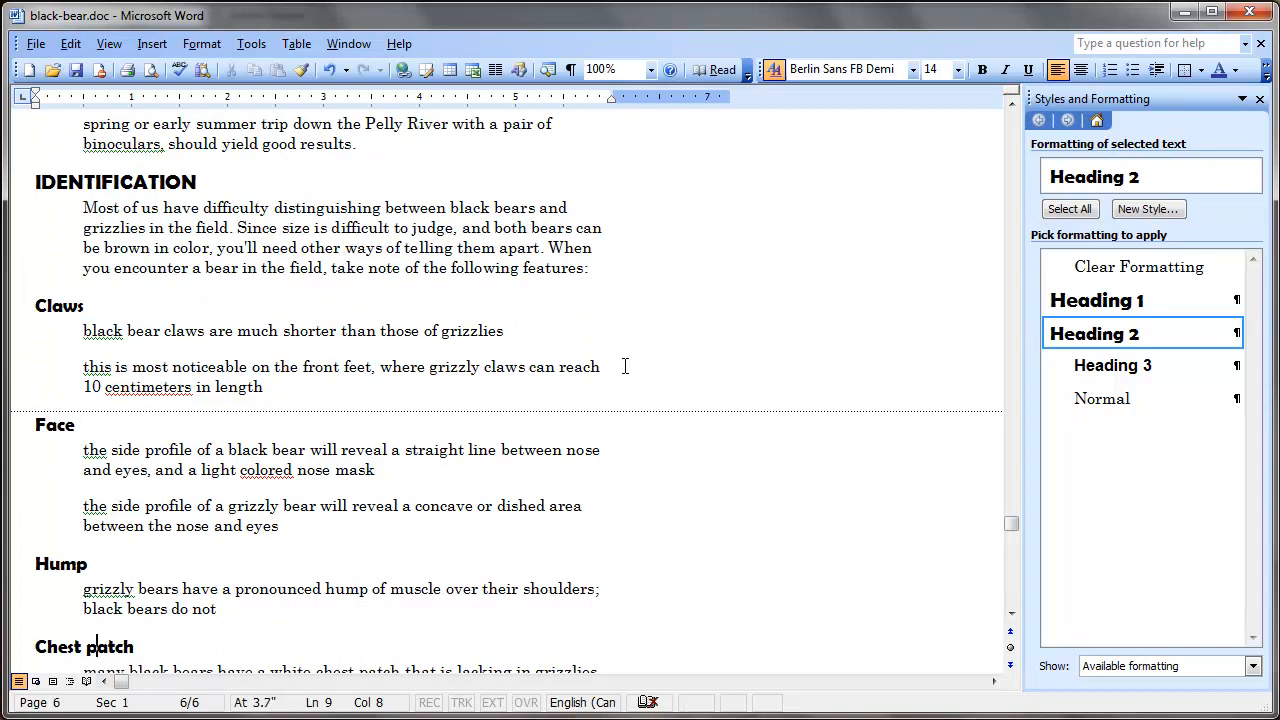
left_click(1236, 302)
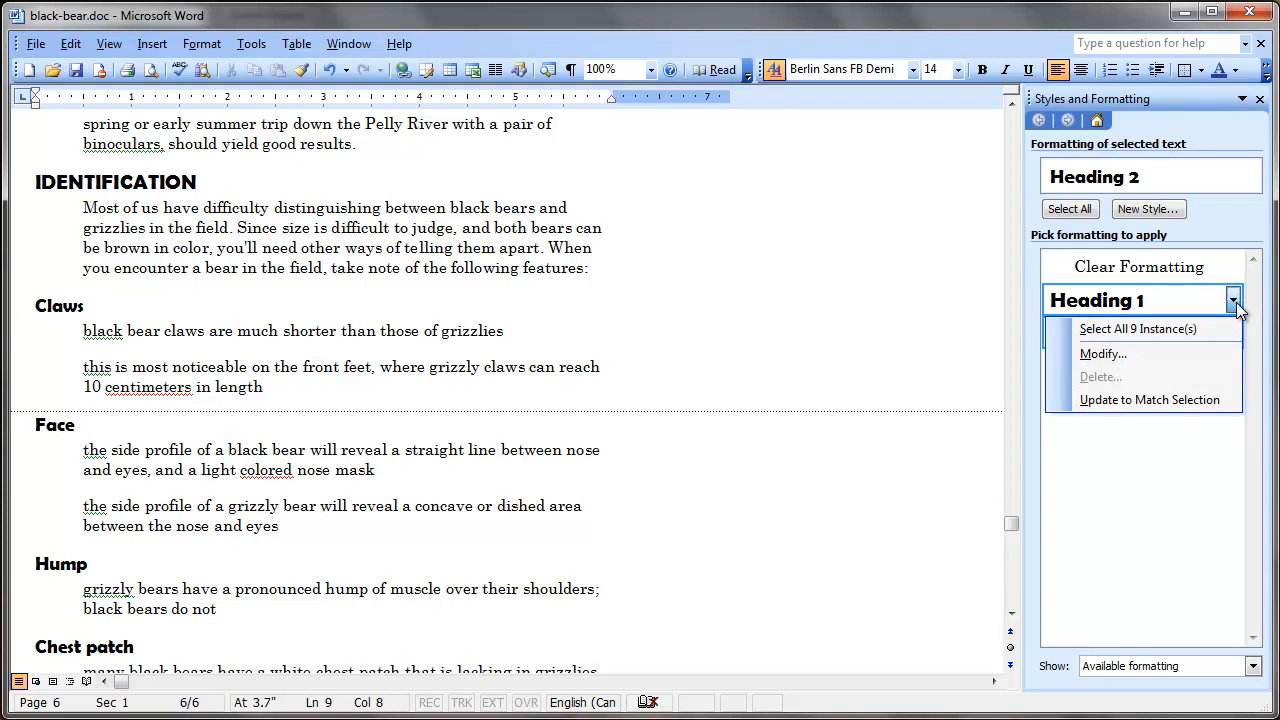
left_click(1236, 302)
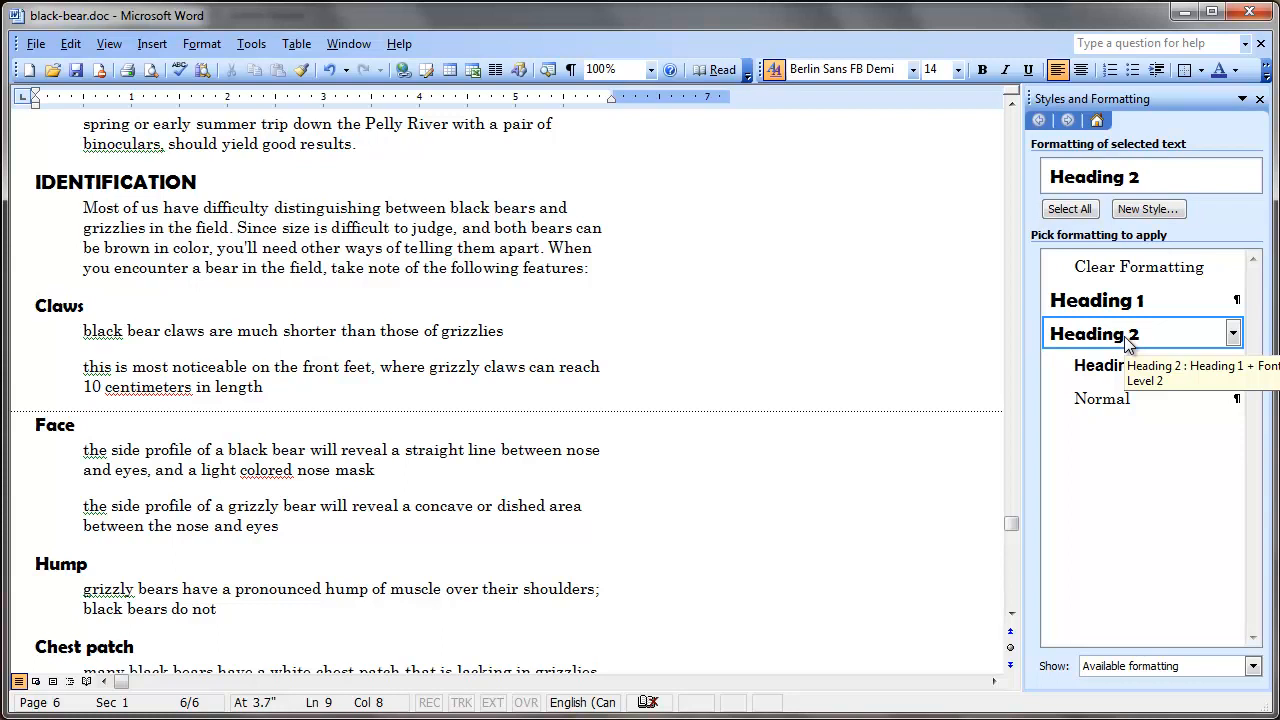
left_click(1234, 302)
left_click(1163, 354)
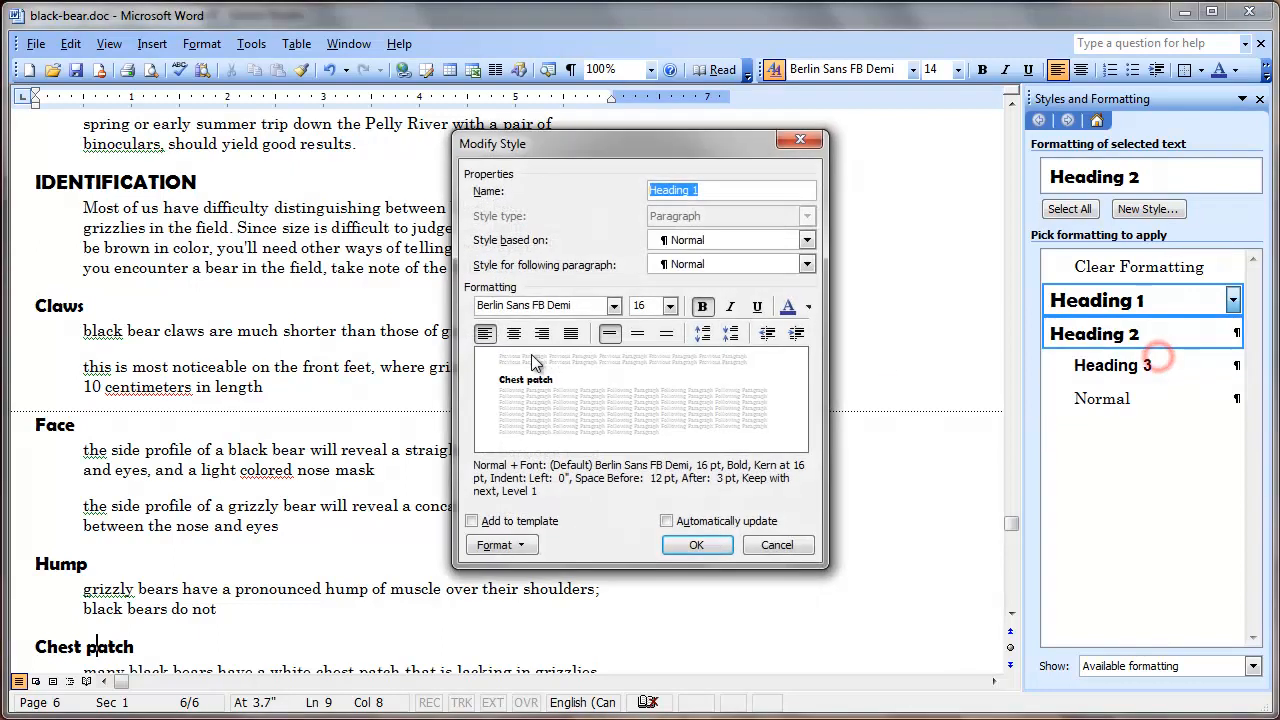
left_click(788, 307)
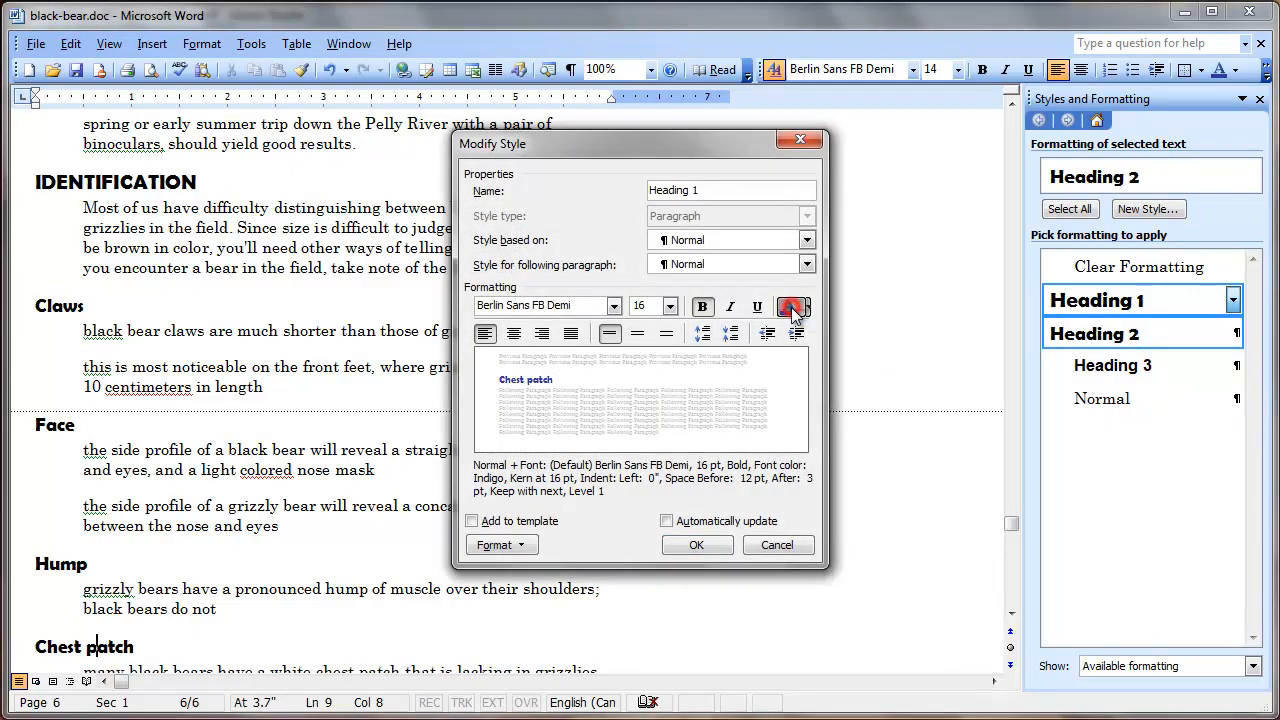
left_click(696, 545)
left_click(87, 305)
left_click(86, 428)
left_click(121, 558)
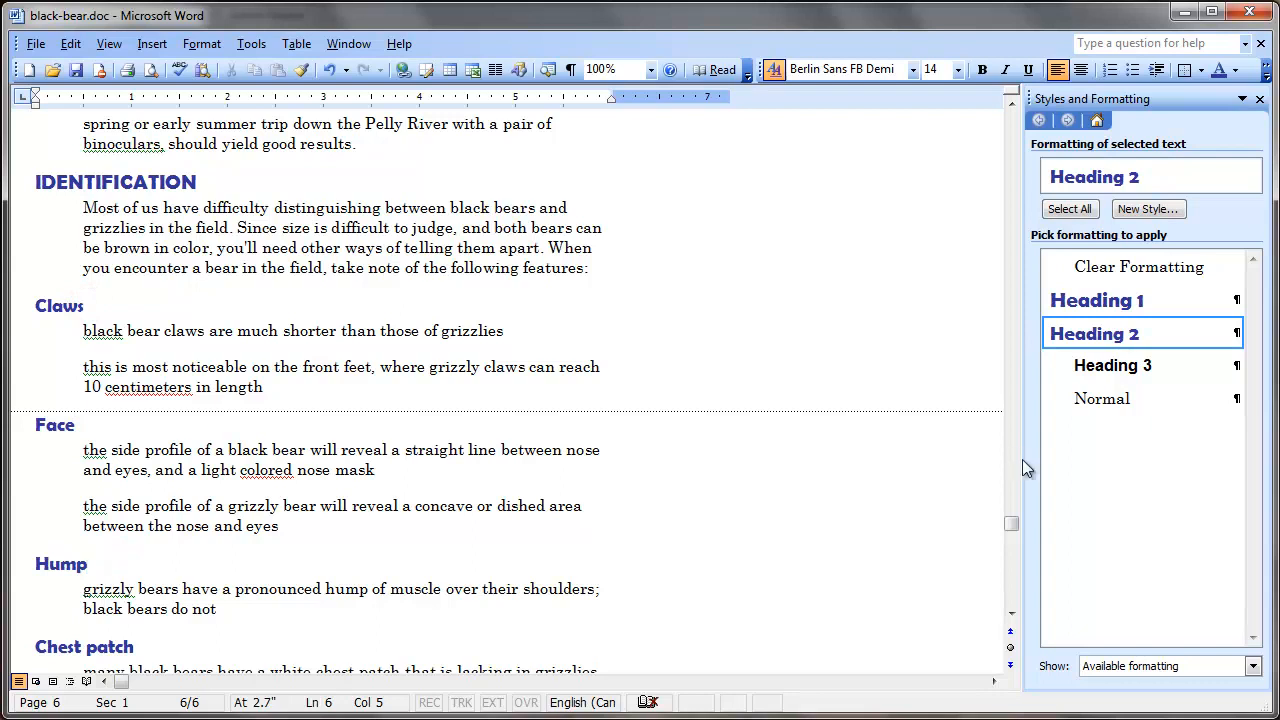
List all styles and apply the List Bullet style to all the paragraphs under "DID YOU KNOW?".
left_click_drag(1011, 528, 1013, 115)
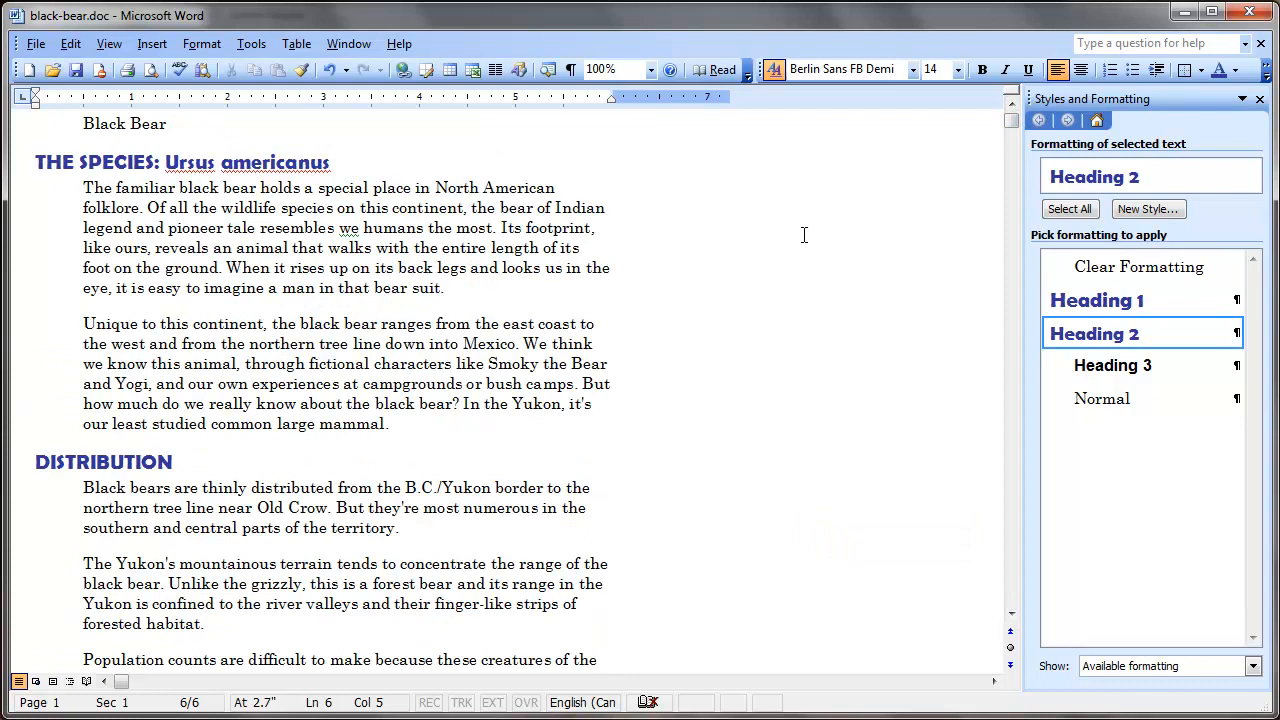
left_click_drag(1011, 120, 1028, 563)
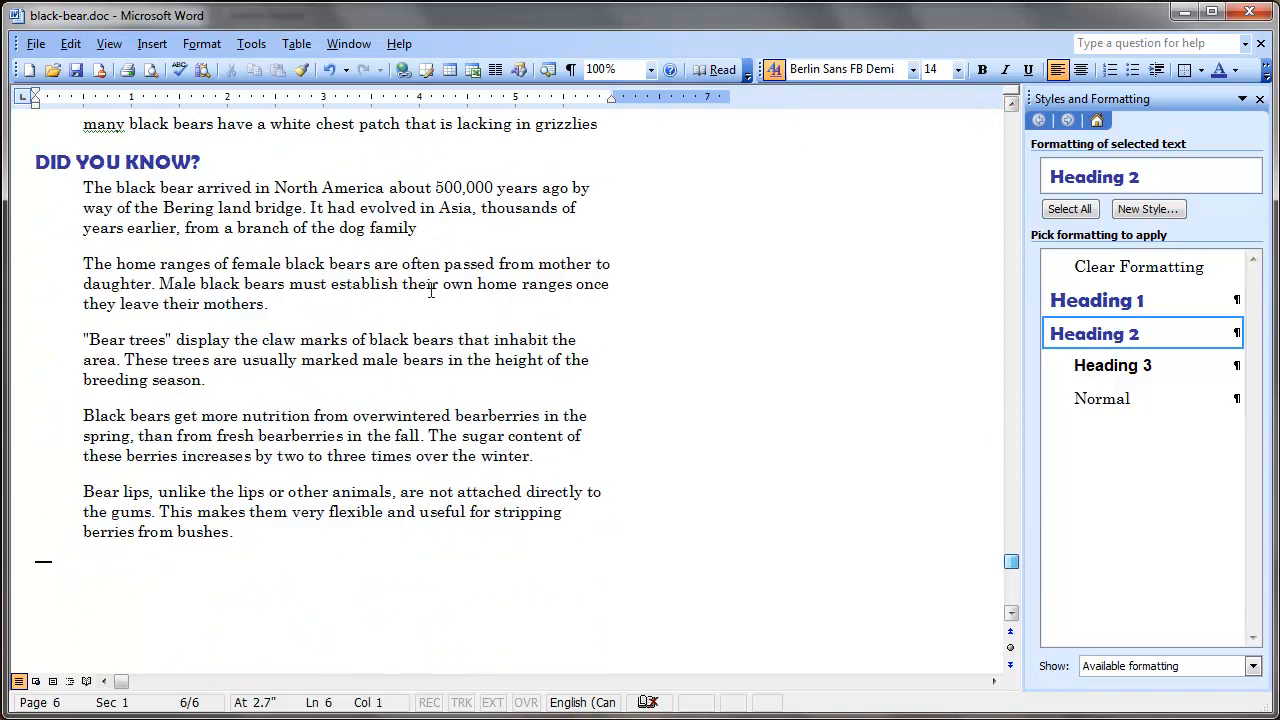
left_click_drag(232, 540, 91, 190)
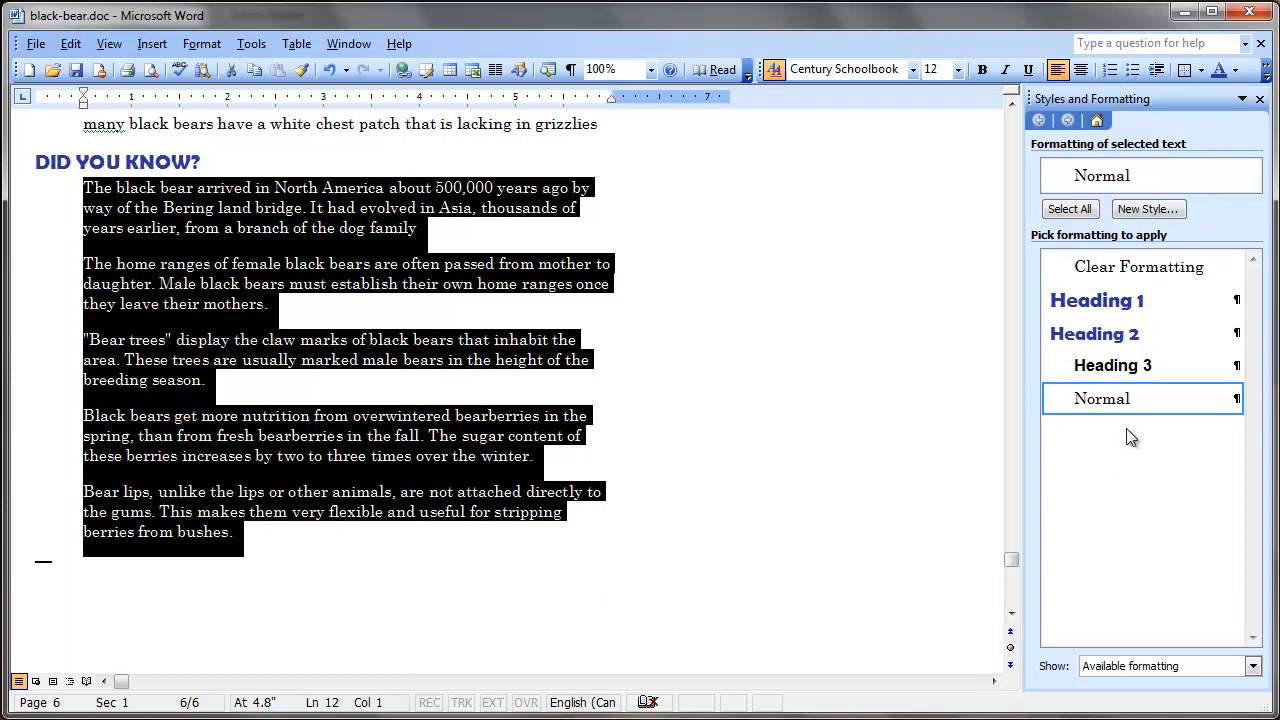
left_click(1252, 666)
left_click(1118, 718)
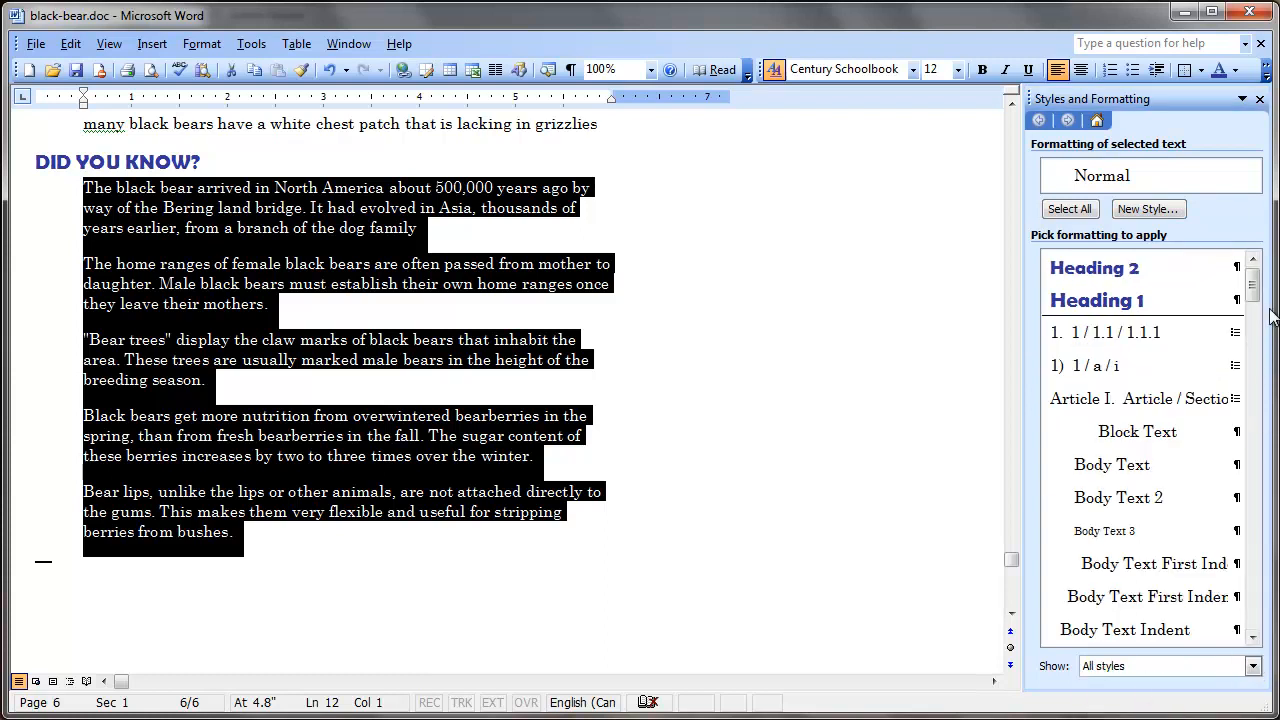
left_click_drag(1257, 290, 1274, 418)
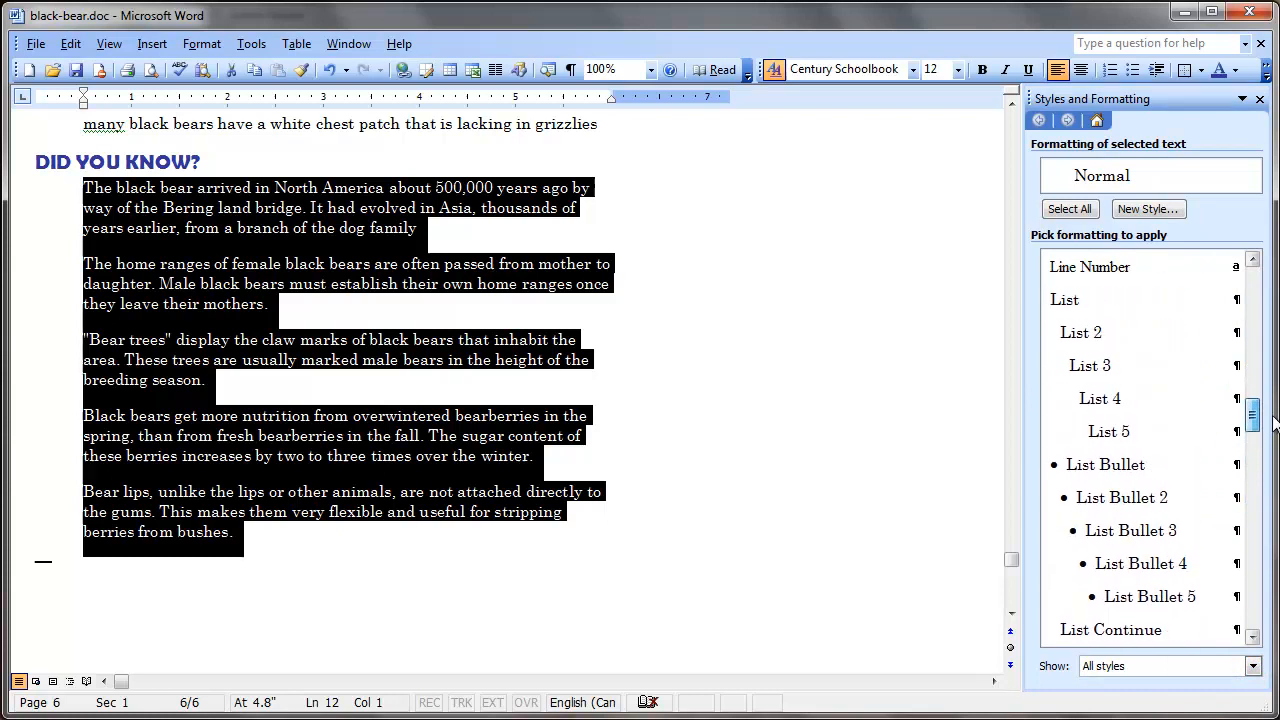
left_click(1148, 474)
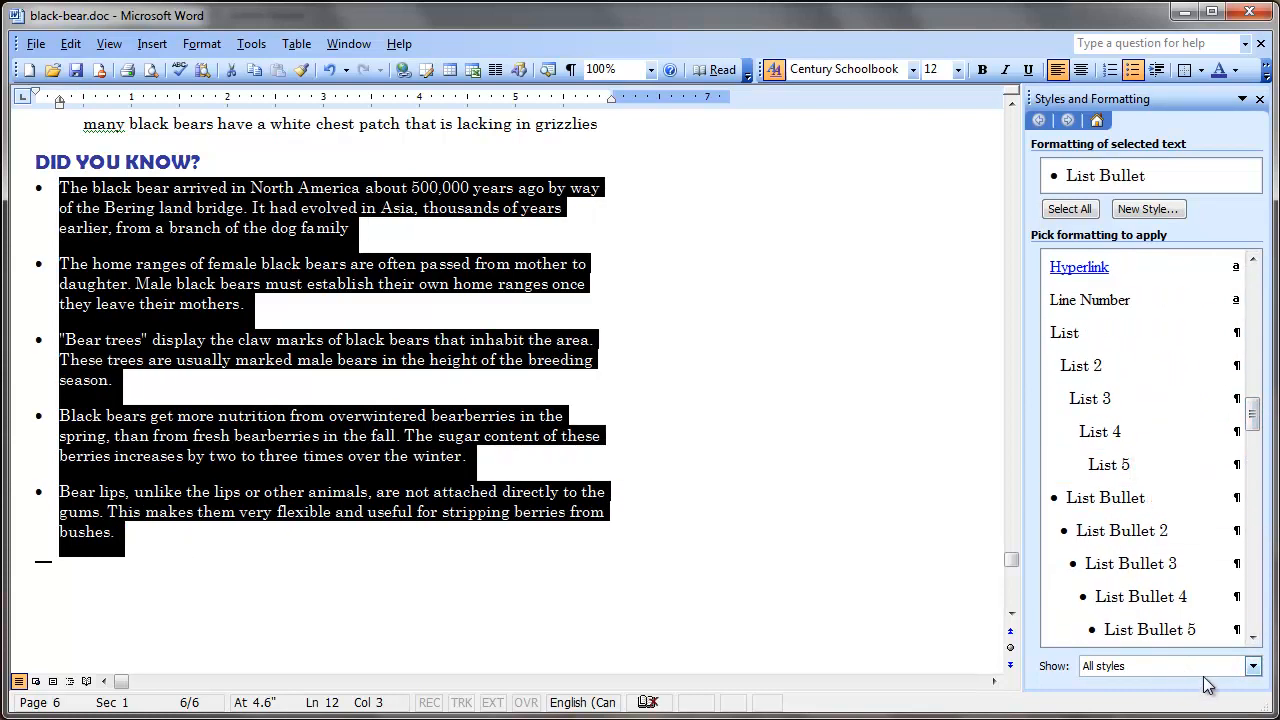
Limit the style list to formatting in use and apply List Bullet to the paragraphs under "Chest patch" and "Hump".
left_click(1250, 667)
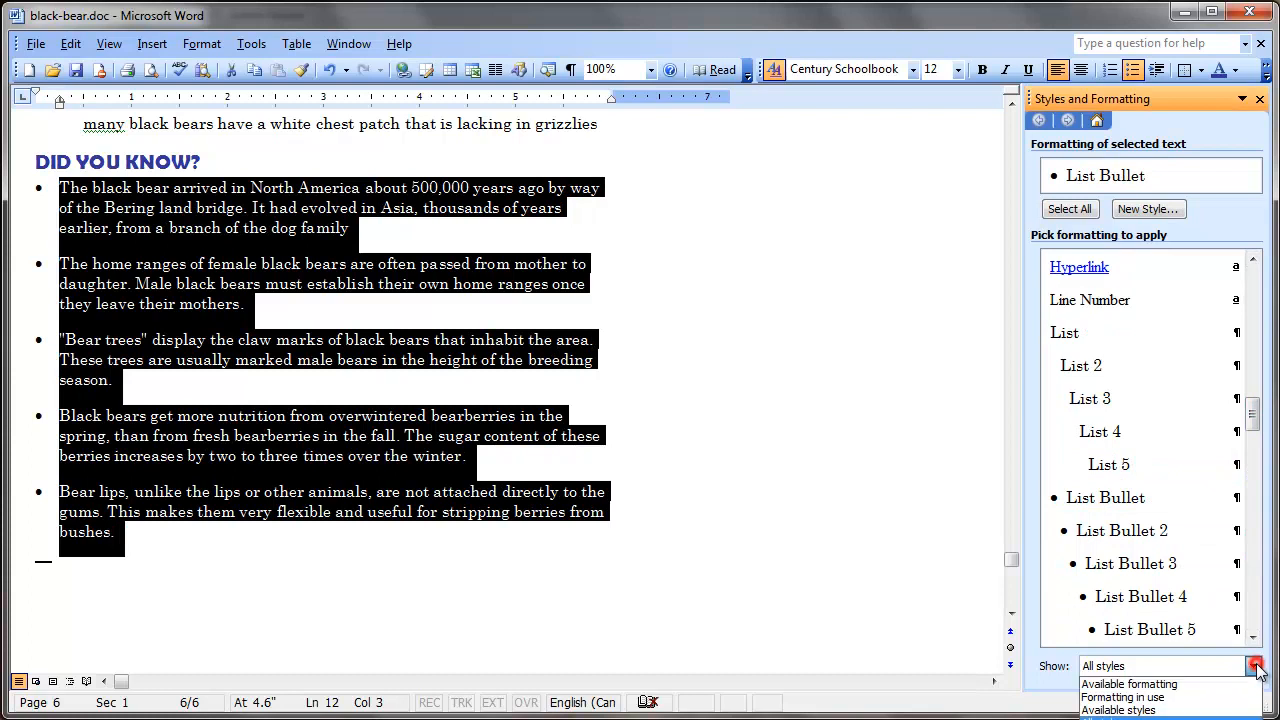
left_click(1215, 702)
left_click_drag(1015, 563, 1015, 546)
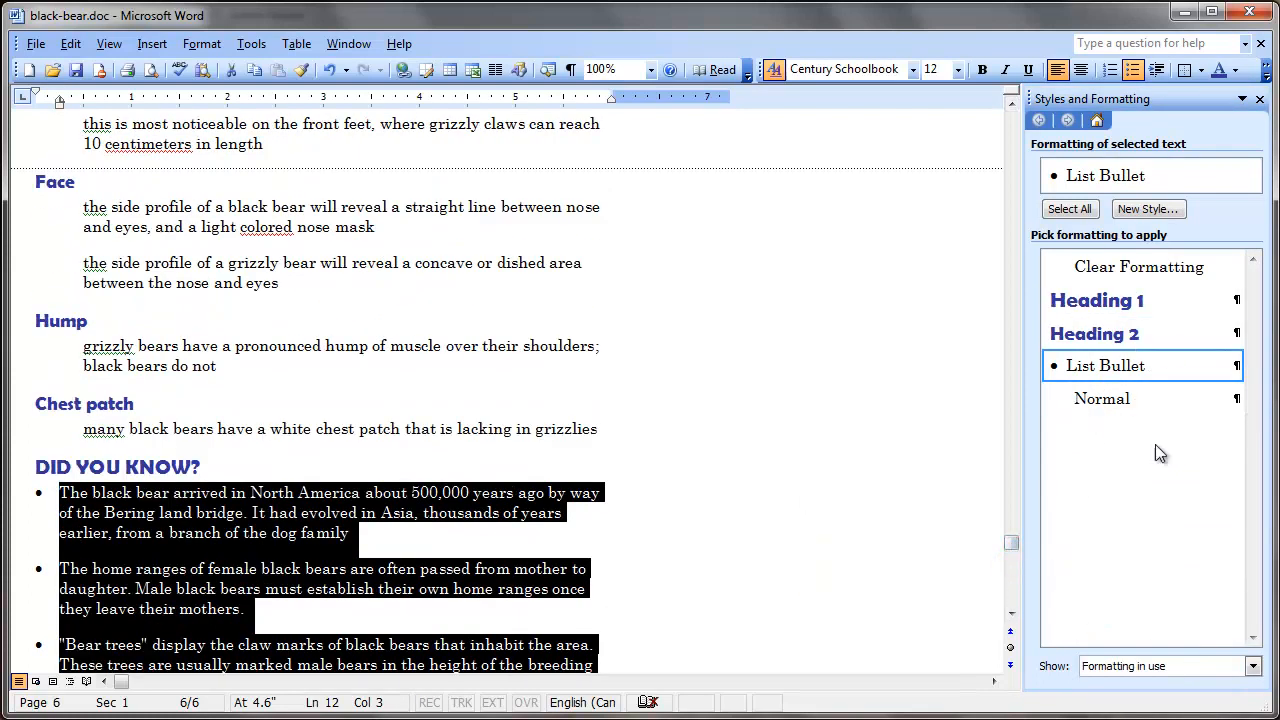
left_click(372, 428)
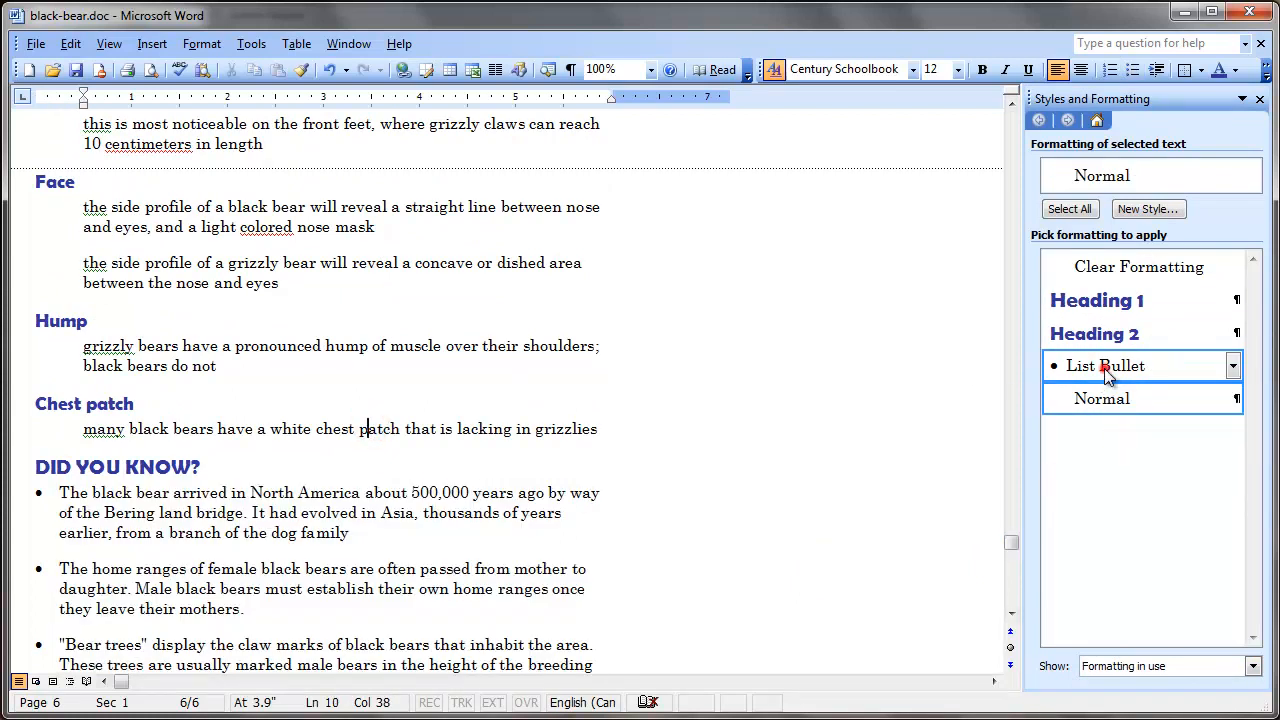
left_click(1105, 365)
left_click(200, 345)
left_click(1100, 365)
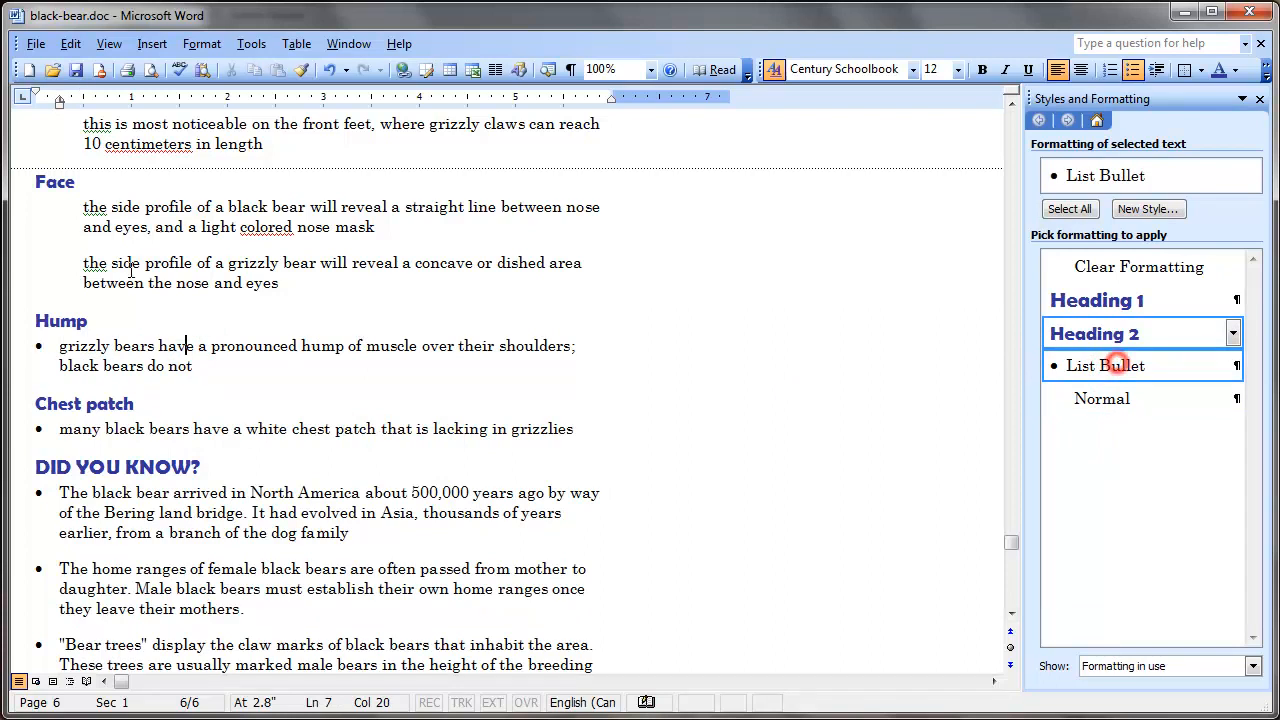
Apply the List Bullet style to both paragraphs under "Face" and both paragraphs under "Claws".
left_click_drag(290, 283, 45, 212)
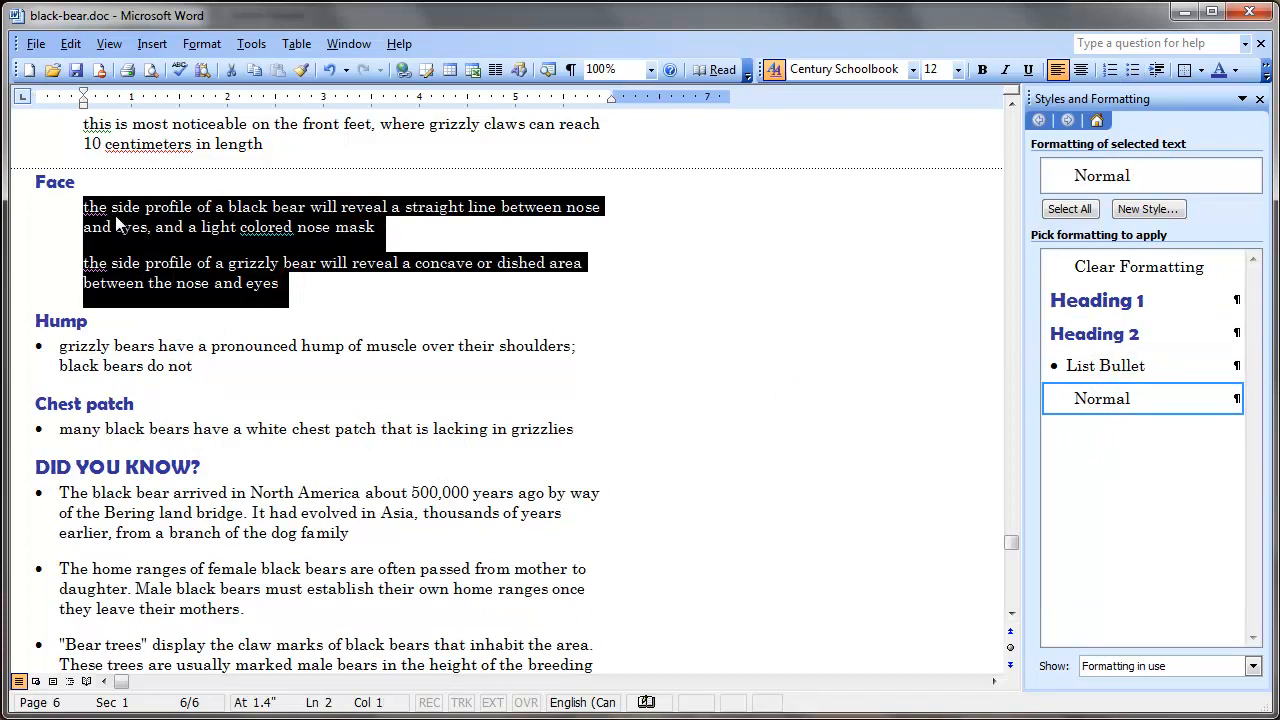
left_click(1128, 366)
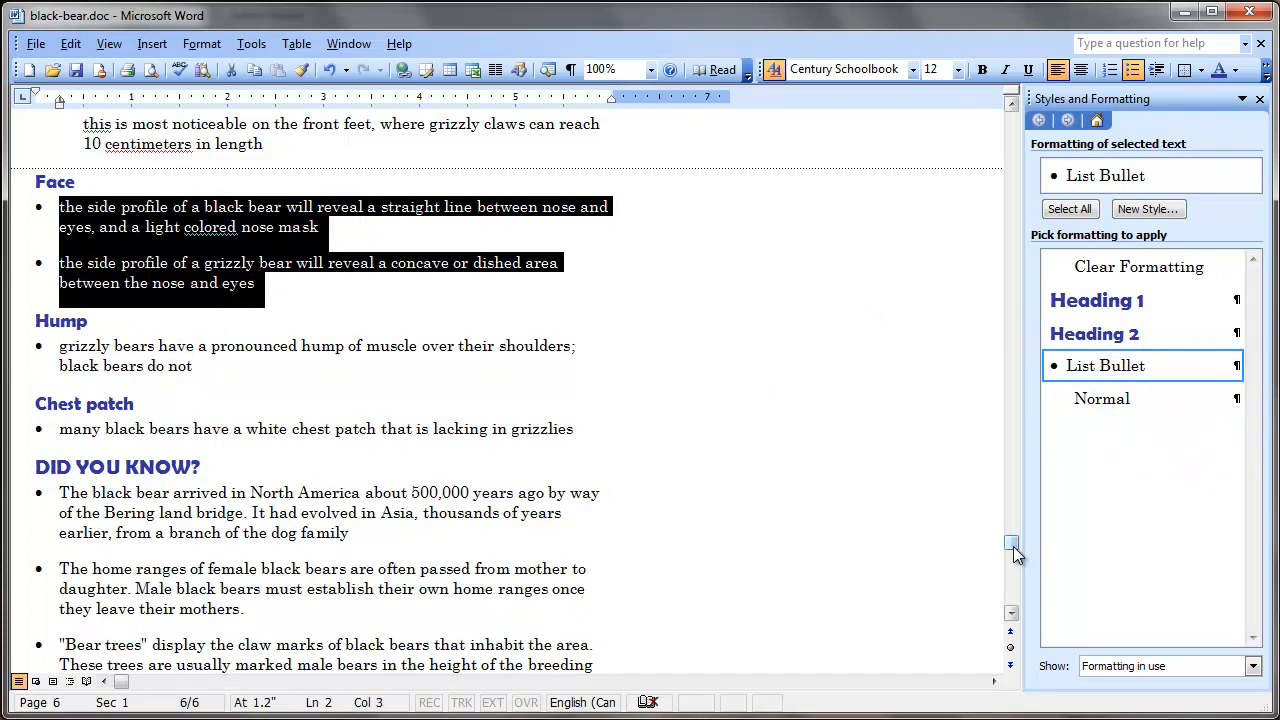
left_click_drag(1010, 542, 1011, 524)
left_click_drag(278, 395, 60, 333)
left_click(235, 332)
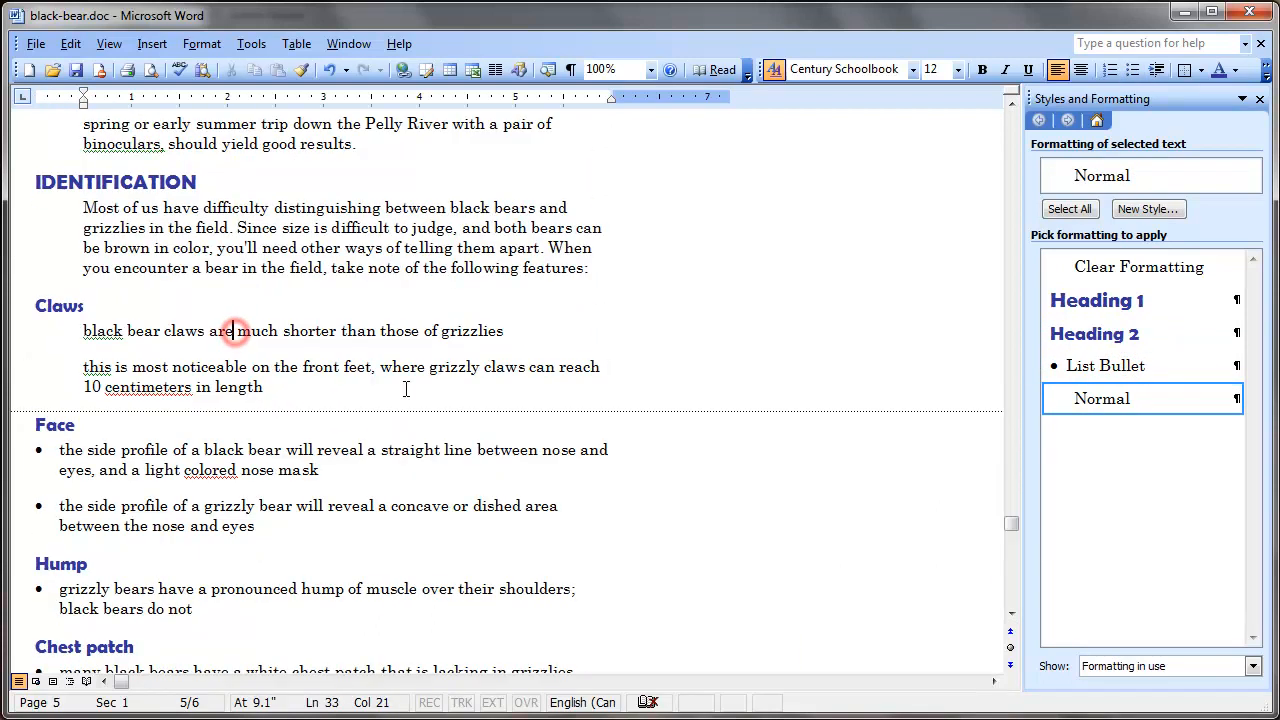
left_click(1110, 366)
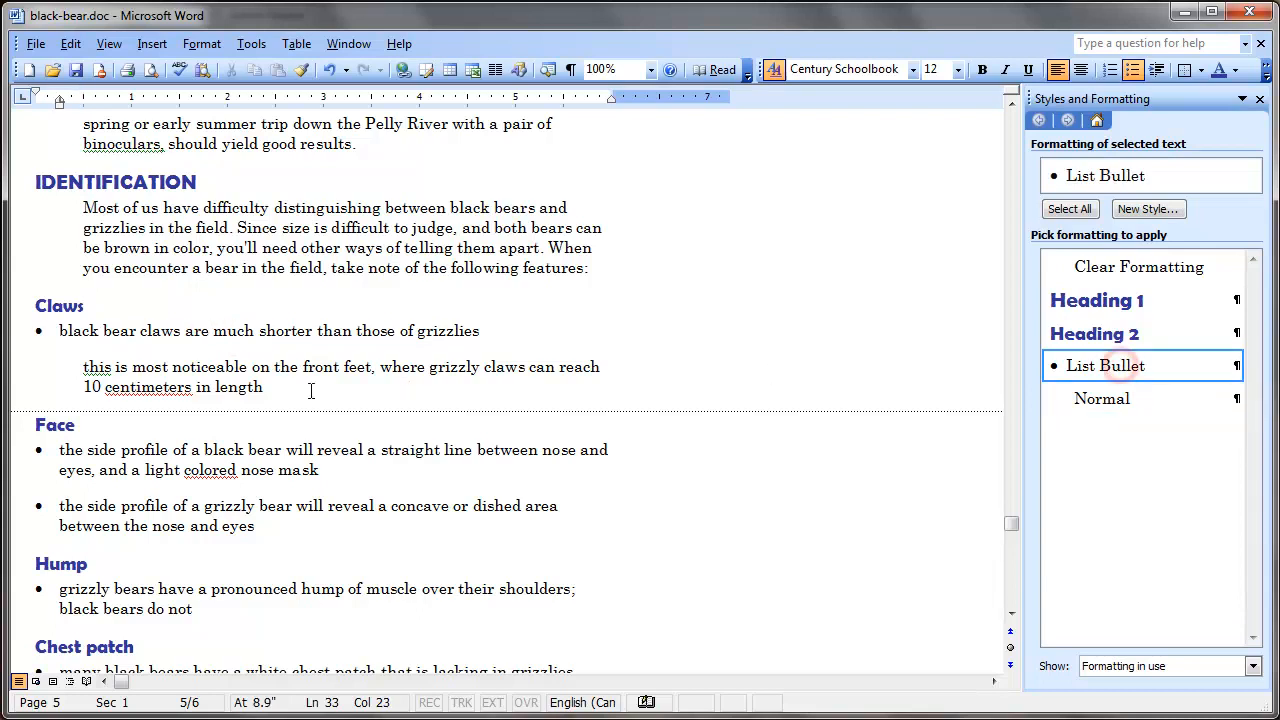
left_click_drag(316, 385, 51, 371)
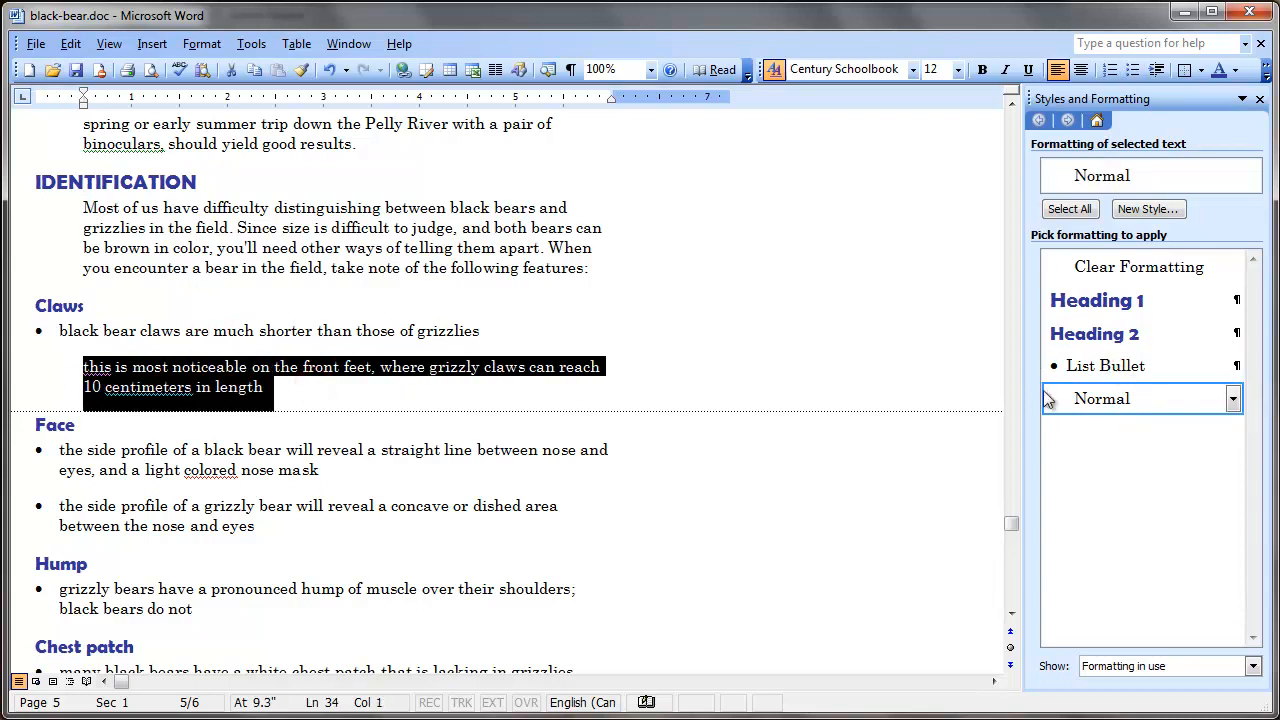
left_click(1090, 370)
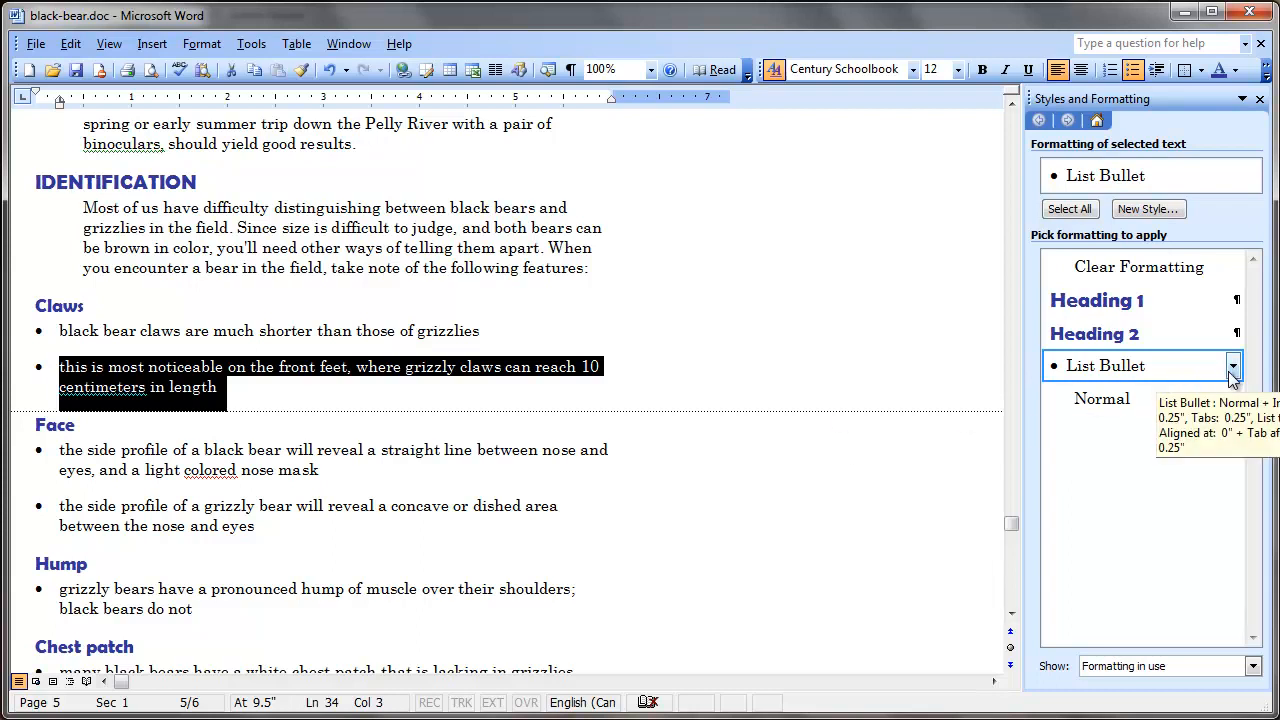
Modify the List Bullet style's paragraph format, setting the left indentation to 0.5".
left_click(1234, 367)
left_click(1084, 418)
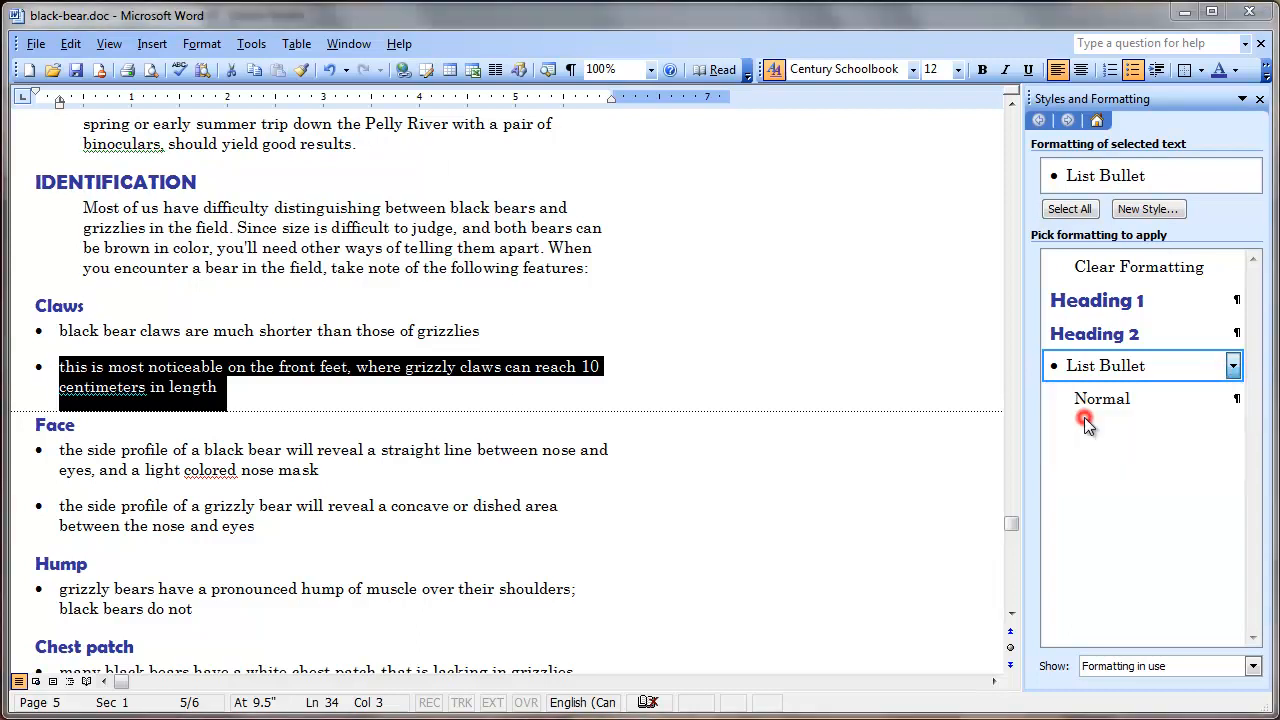
left_click(530, 545)
left_click(534, 590)
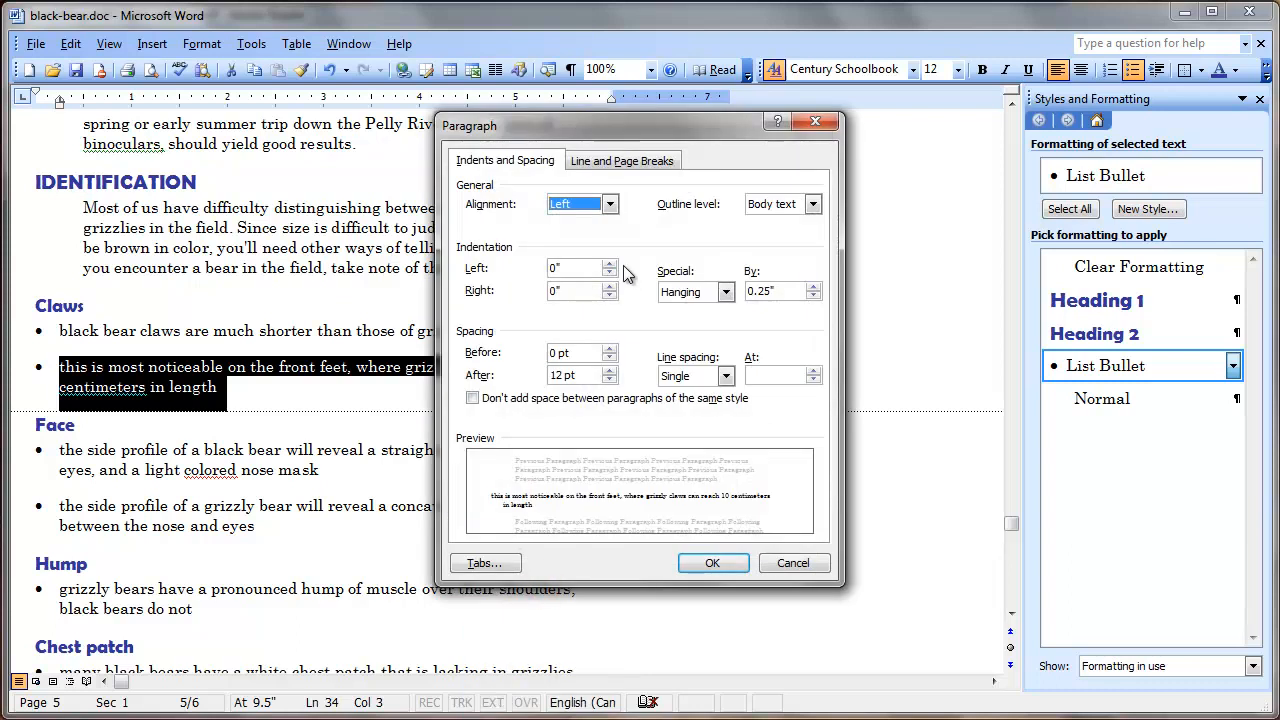
left_click(609, 264)
left_click(609, 264)
left_click(609, 264)
left_click(609, 264)
left_click(609, 264)
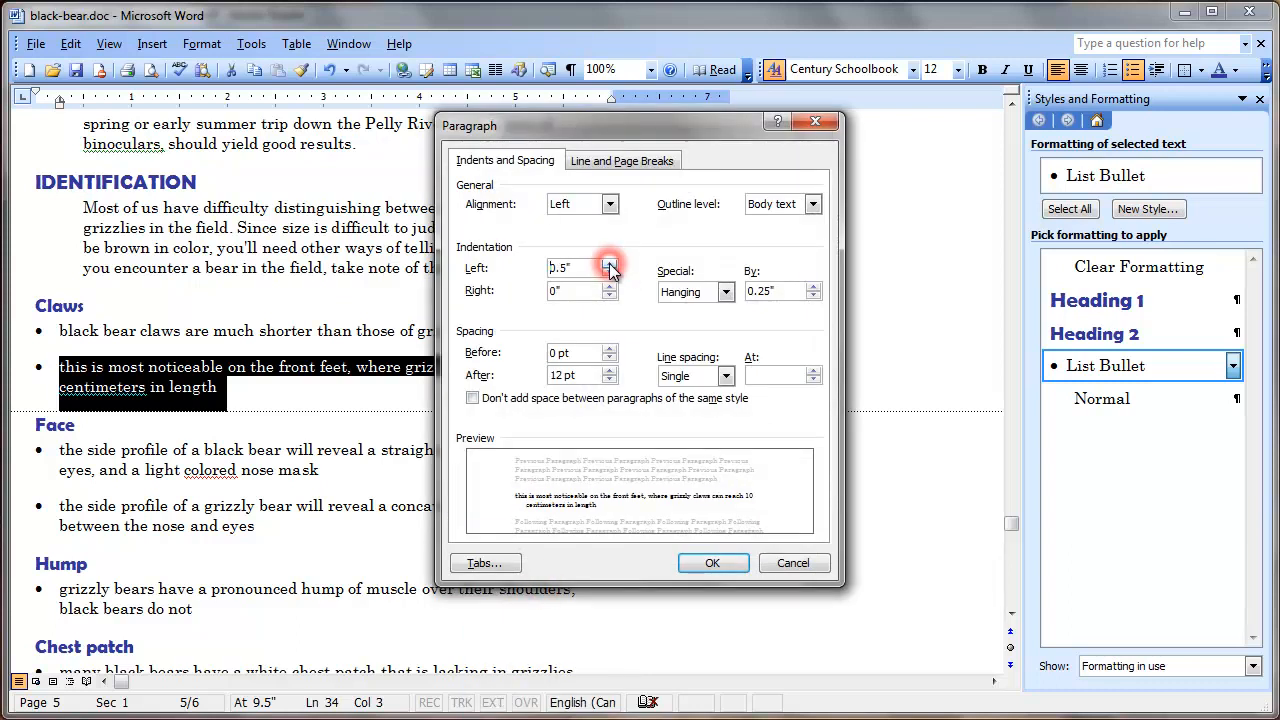
Turn on "Don't add space between paragraphs of the same style" for List Bullet and save the style changes.
left_click(531, 398)
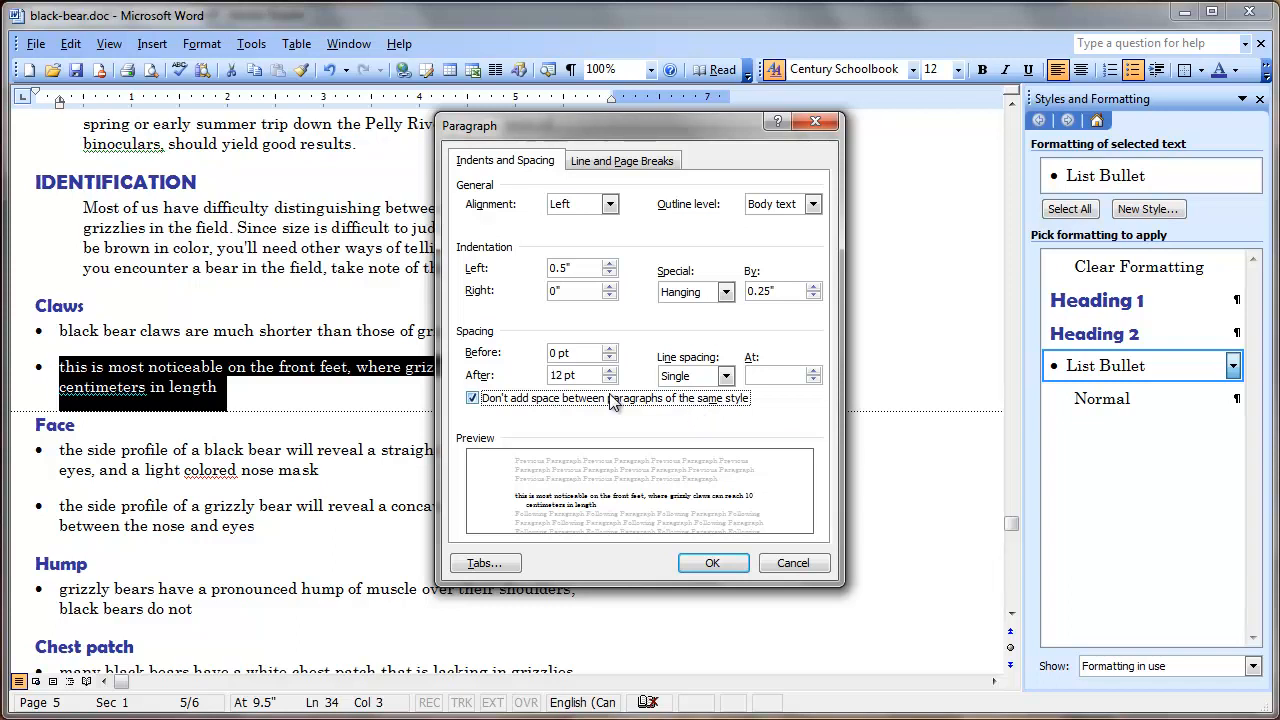
left_click_drag(576, 375, 549, 375)
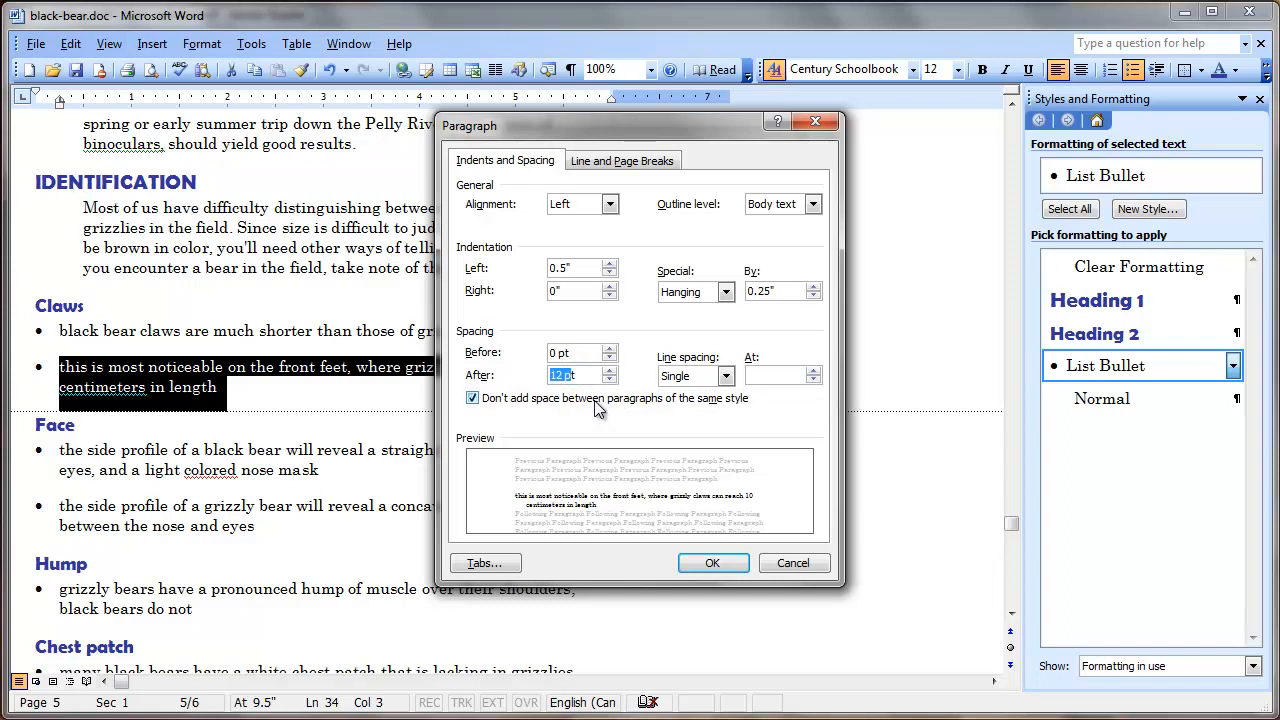
left_click(584, 376)
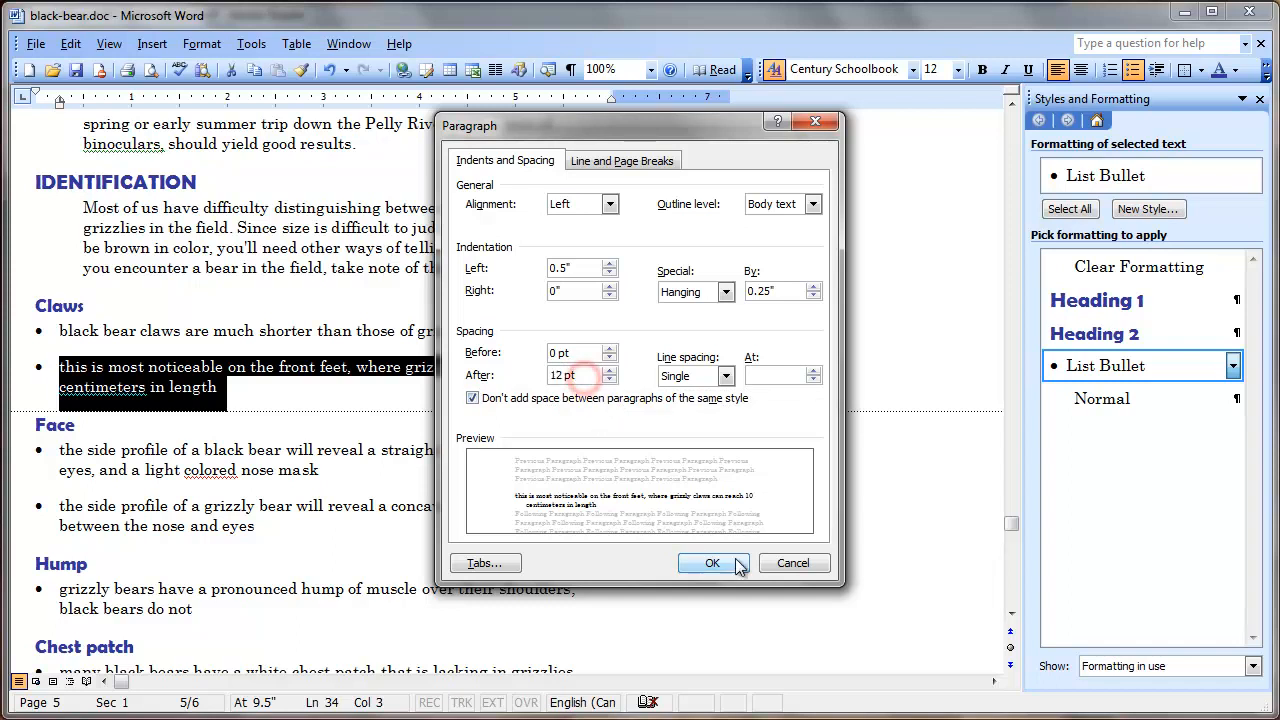
left_click(722, 563)
left_click(722, 547)
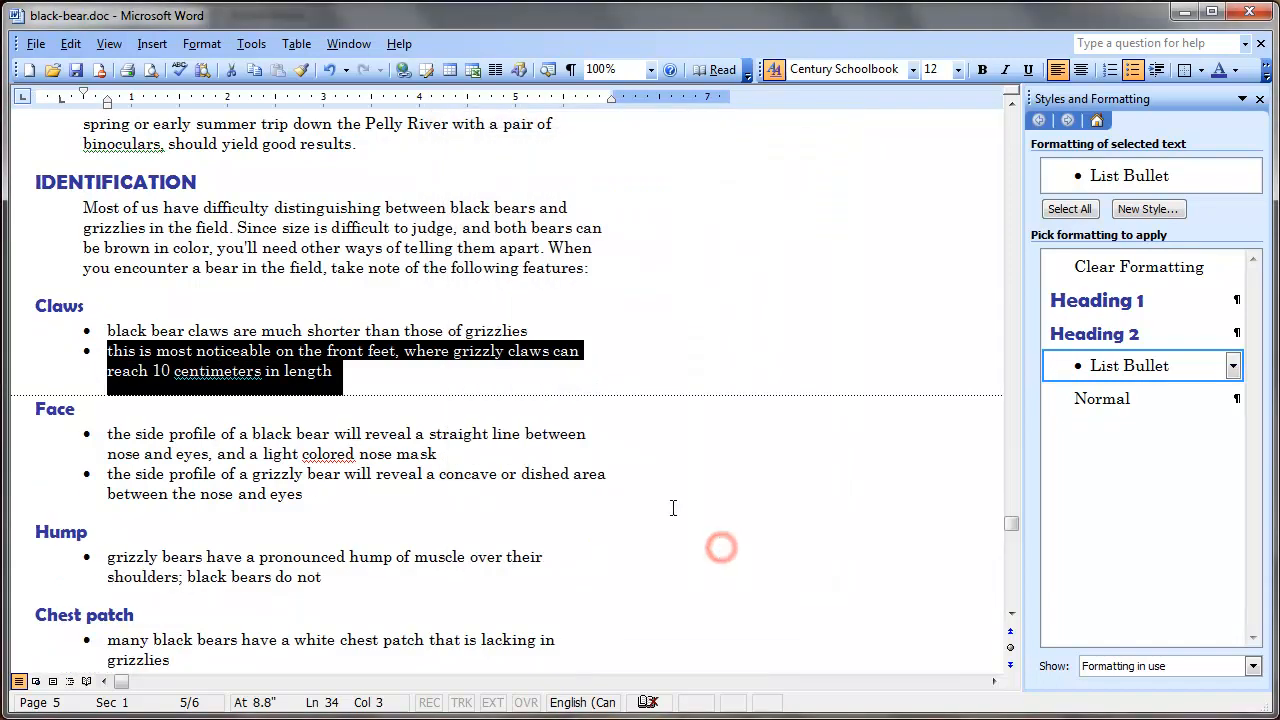
left_click(421, 370)
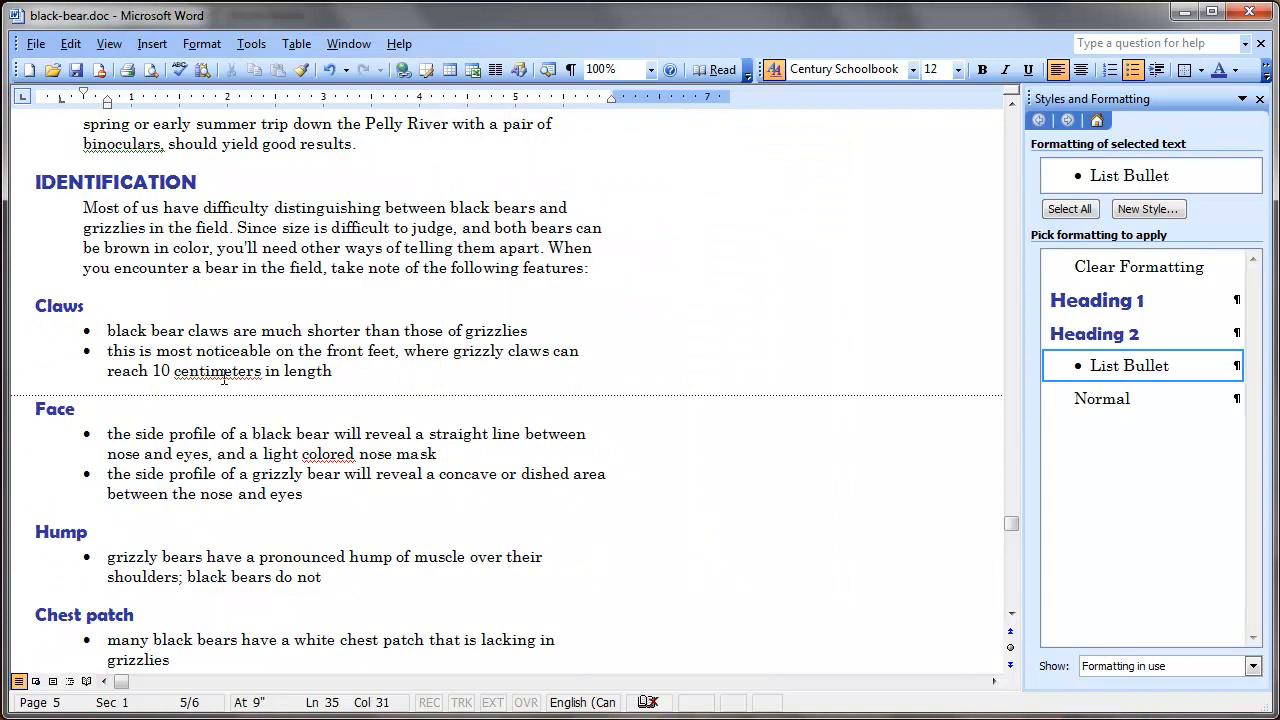
left_click_drag(231, 376, 108, 372)
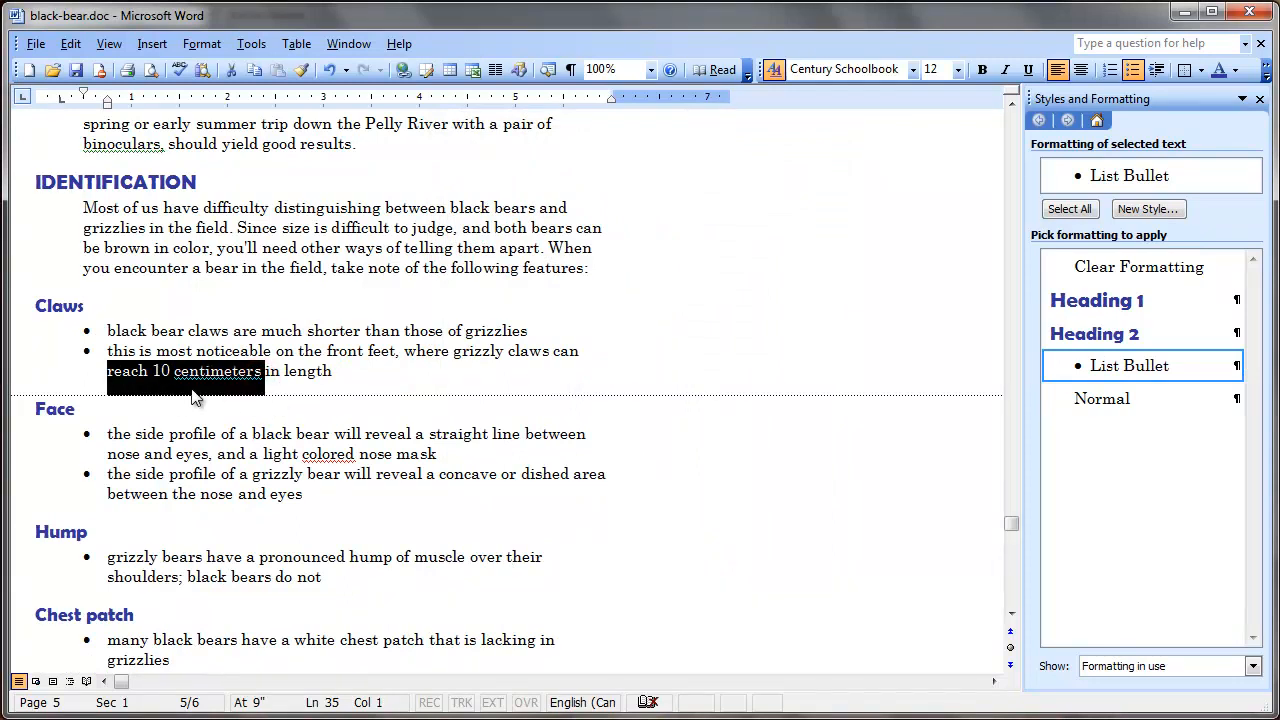
left_click_drag(245, 496, 108, 496)
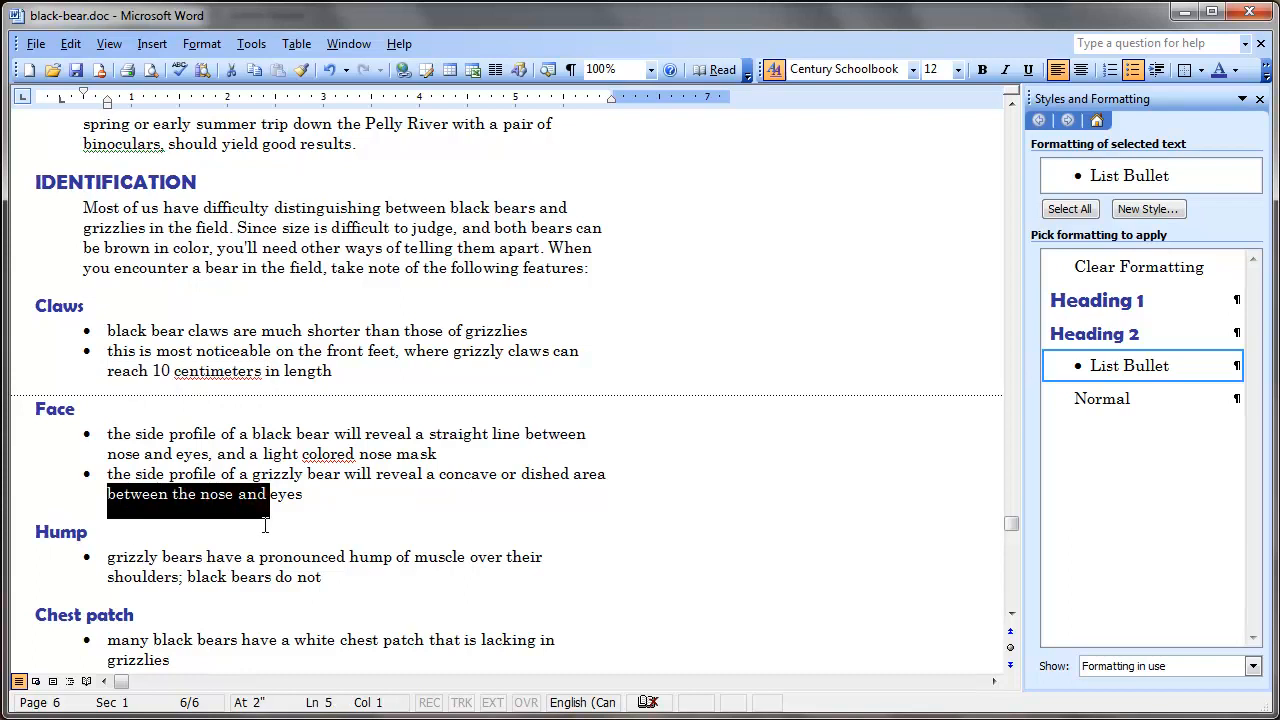
left_click(462, 489)
Apply the Title style from the full style list to the "Black Bear" line, and limit the list to formatting in use.
left_click_drag(1011, 526, 1050, 110)
left_click(134, 124)
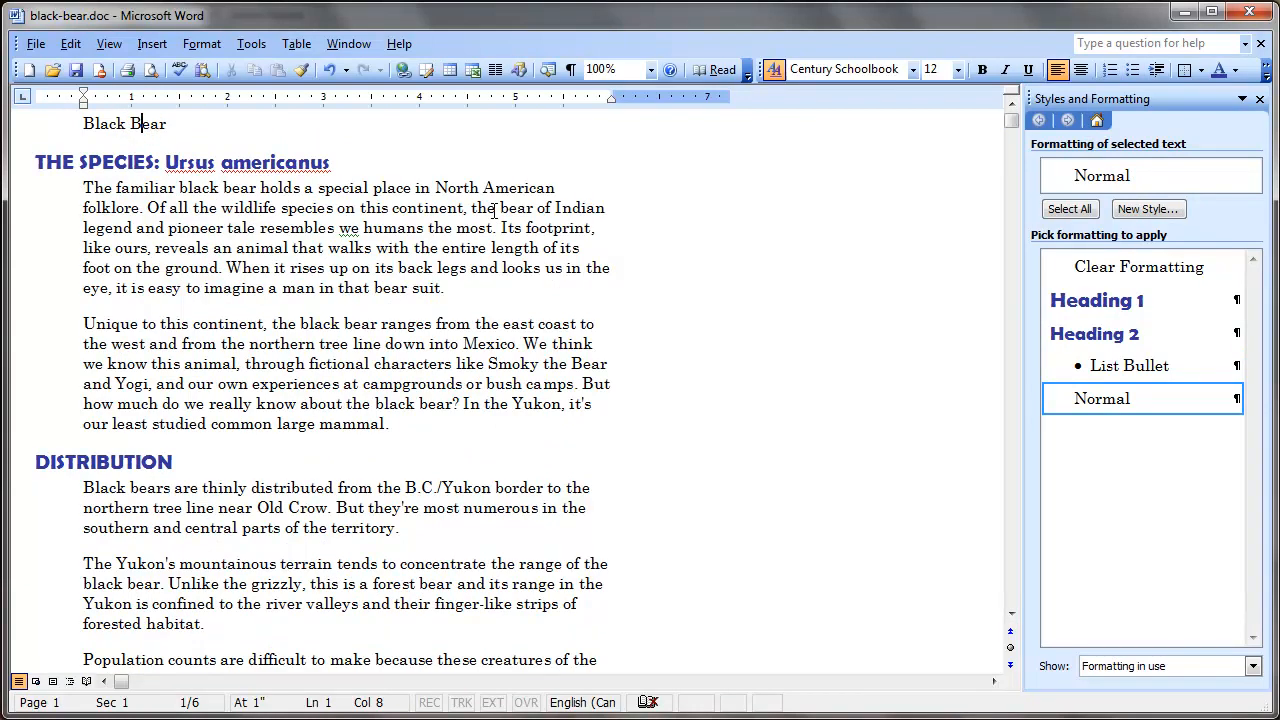
left_click(1252, 666)
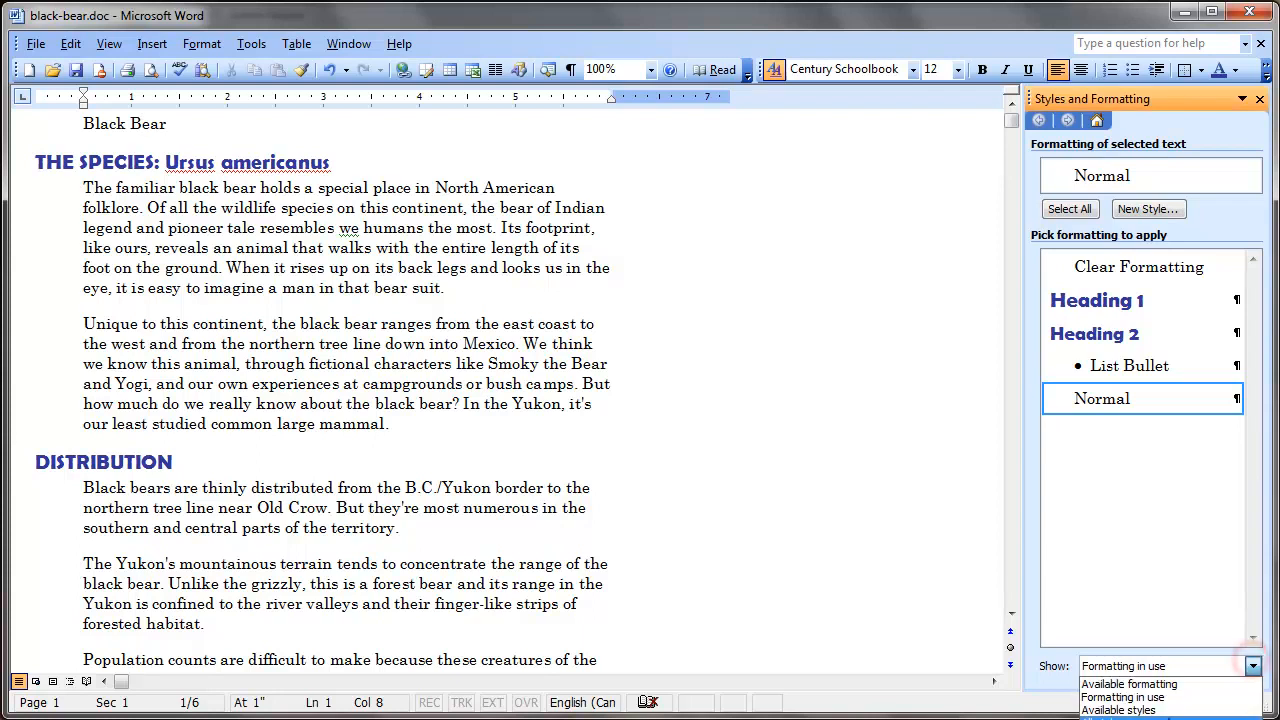
left_click(1163, 718)
left_click_drag(1252, 289, 1251, 610)
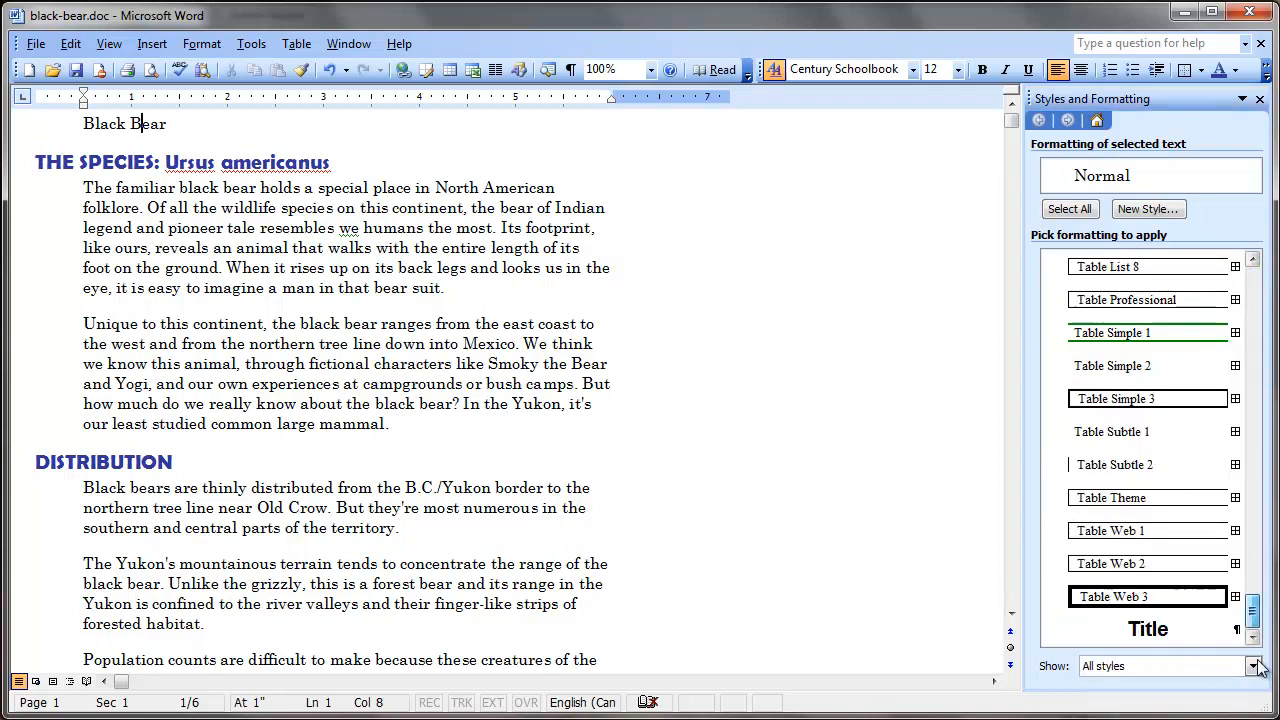
left_click(1178, 633)
left_click(1251, 666)
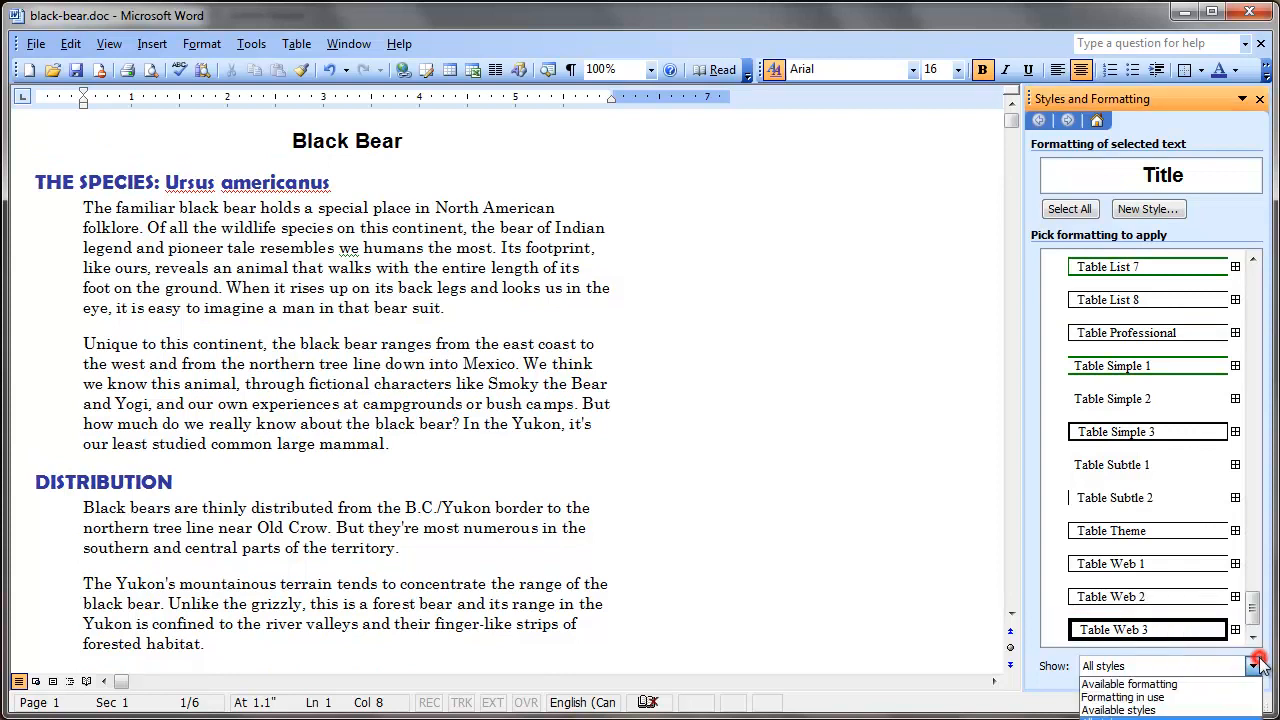
left_click(1221, 697)
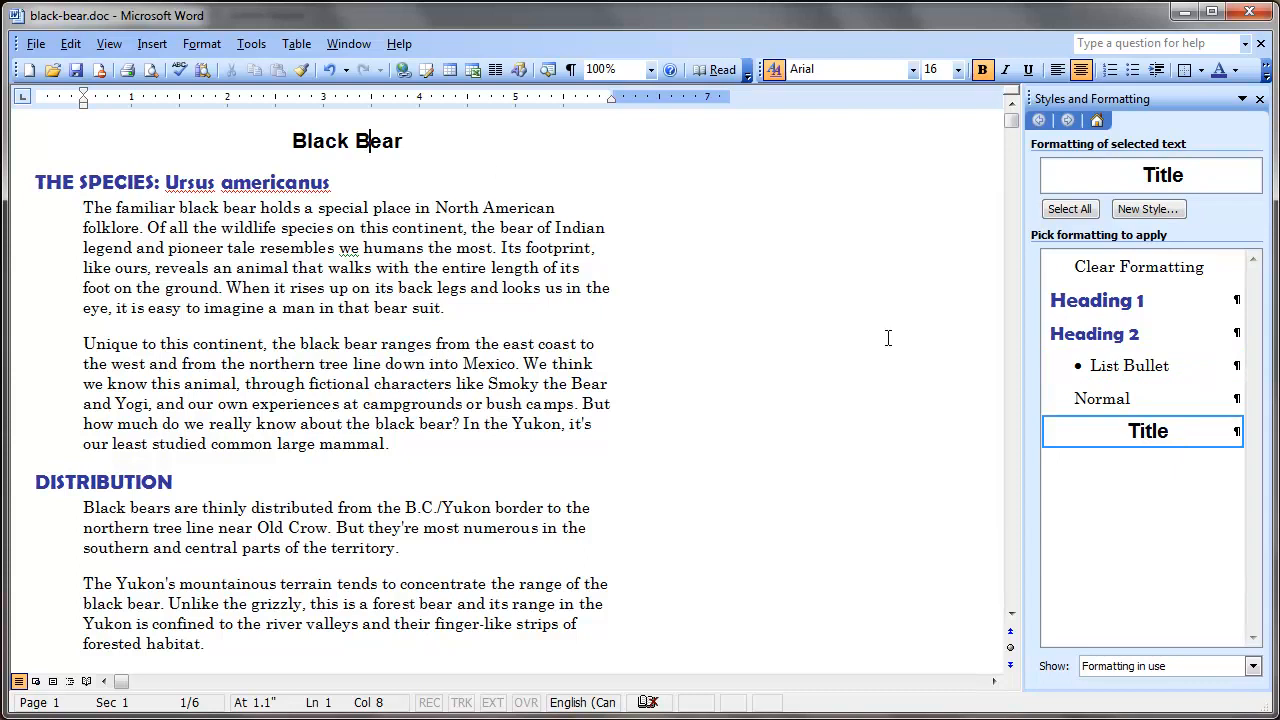
Modify the Title style to use Berlin Sans FB Demi at 22 pt with Indigo font color.
left_click(1233, 432)
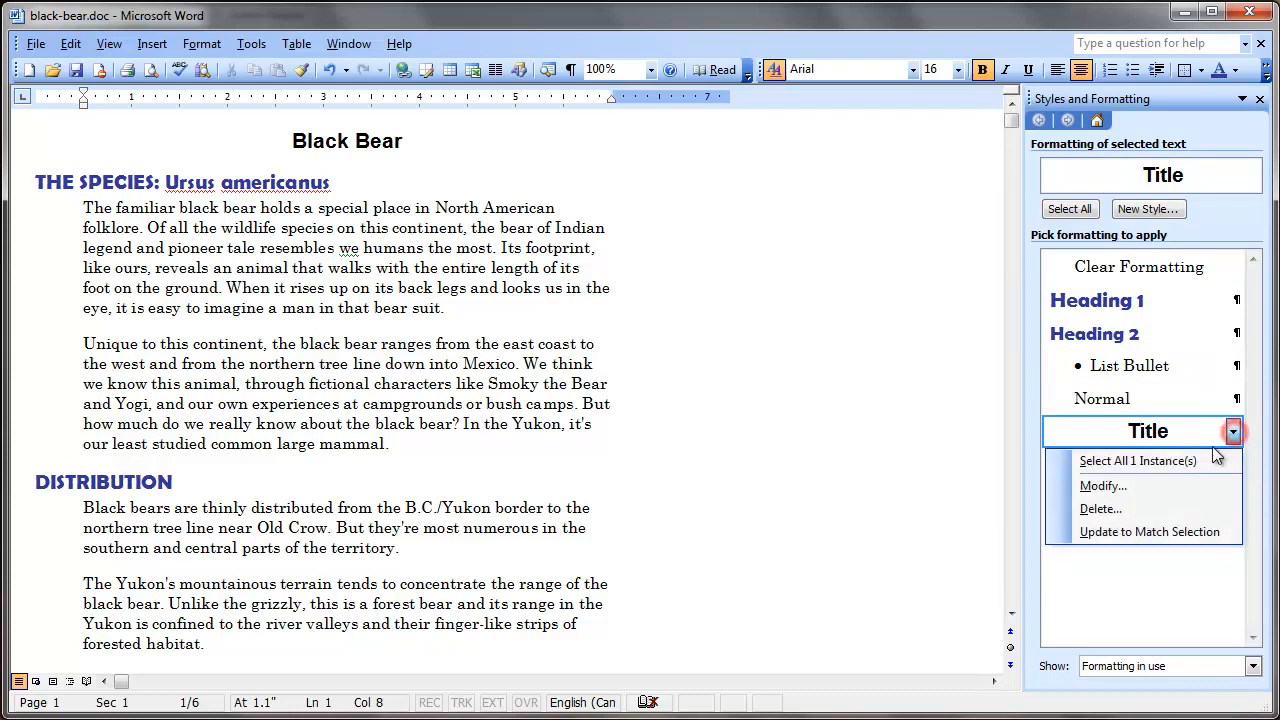
left_click(1150, 491)
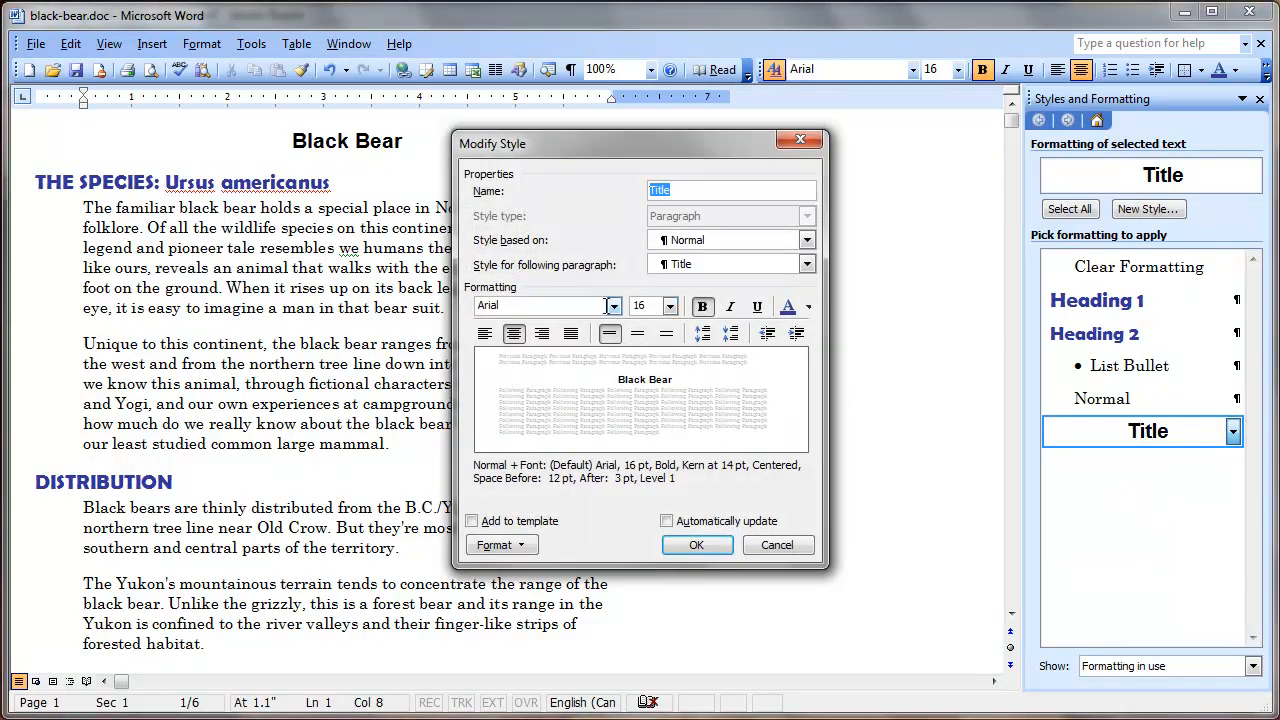
left_click(614, 306)
left_click(608, 329)
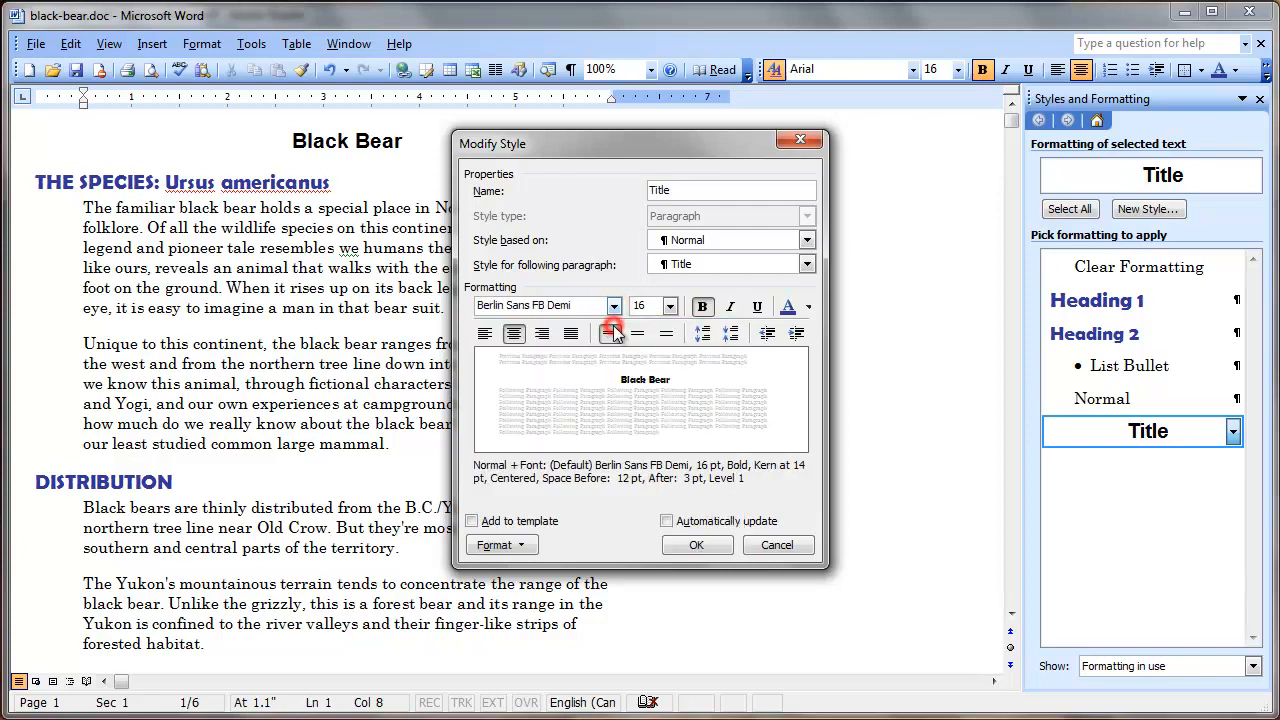
left_click(669, 306)
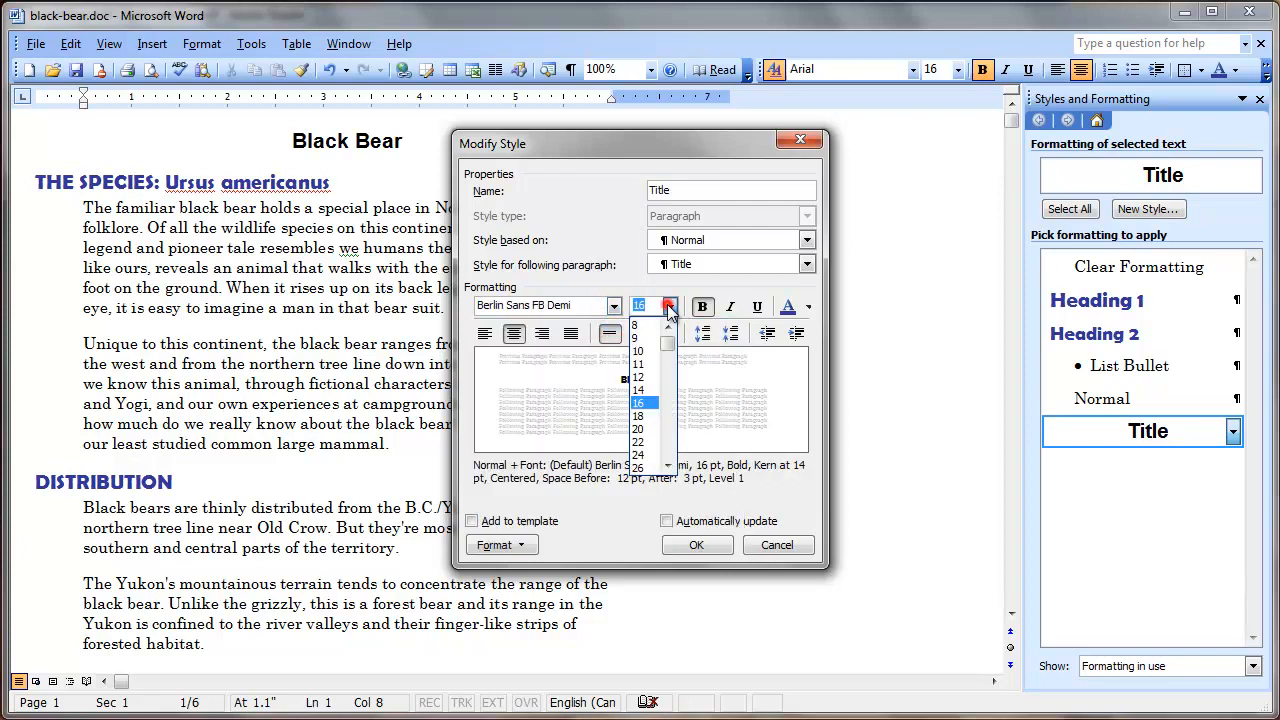
left_click(651, 443)
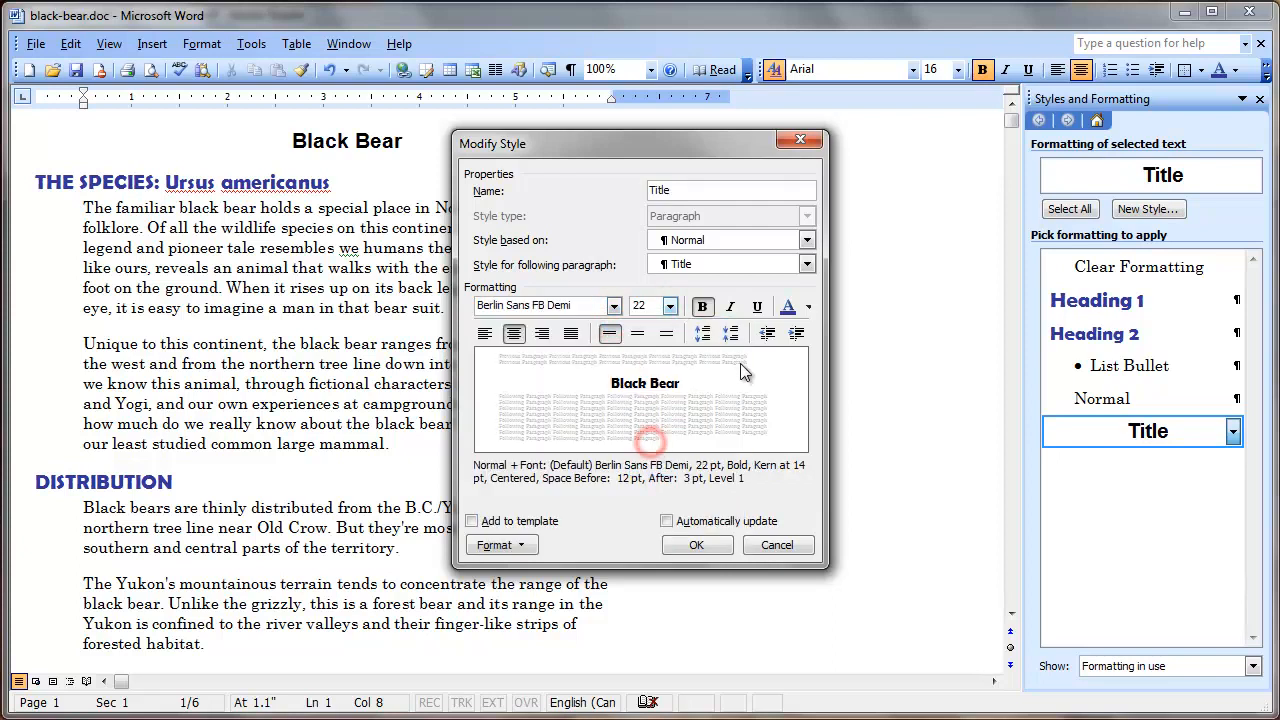
left_click(789, 312)
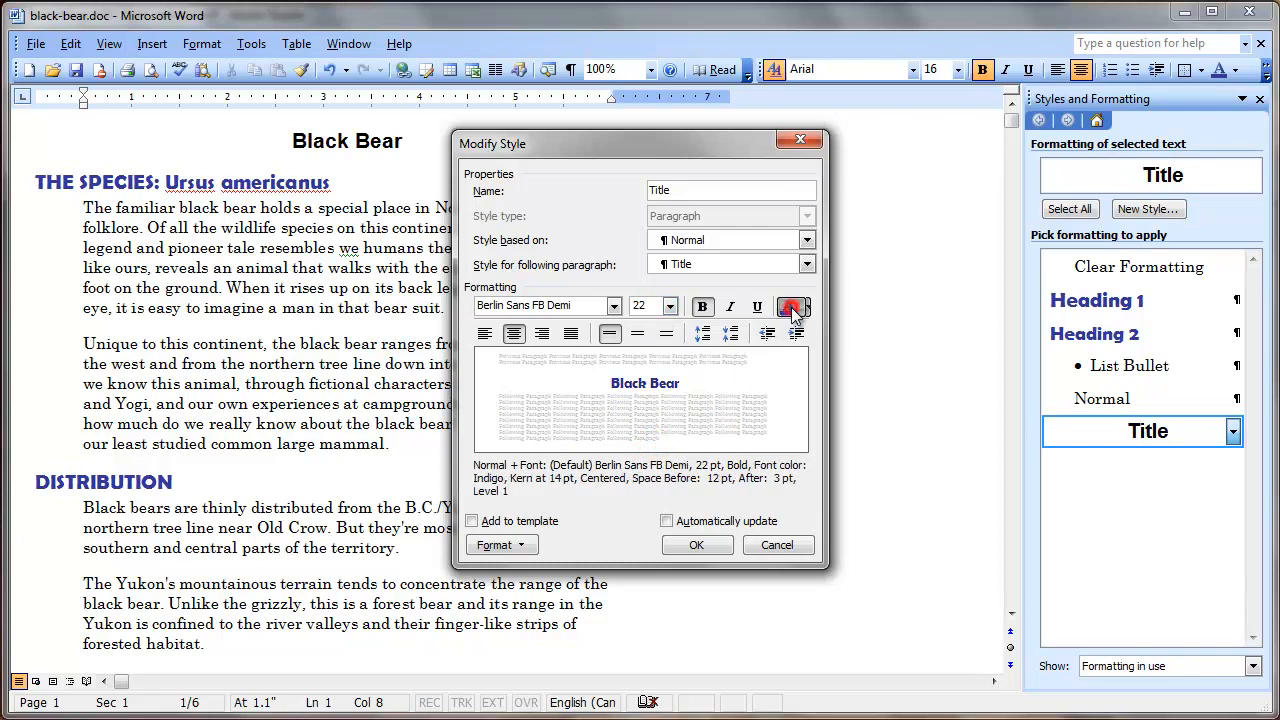
Set the Title style's left paragraph indentation to 0" and save the style changes.
left_click(533, 548)
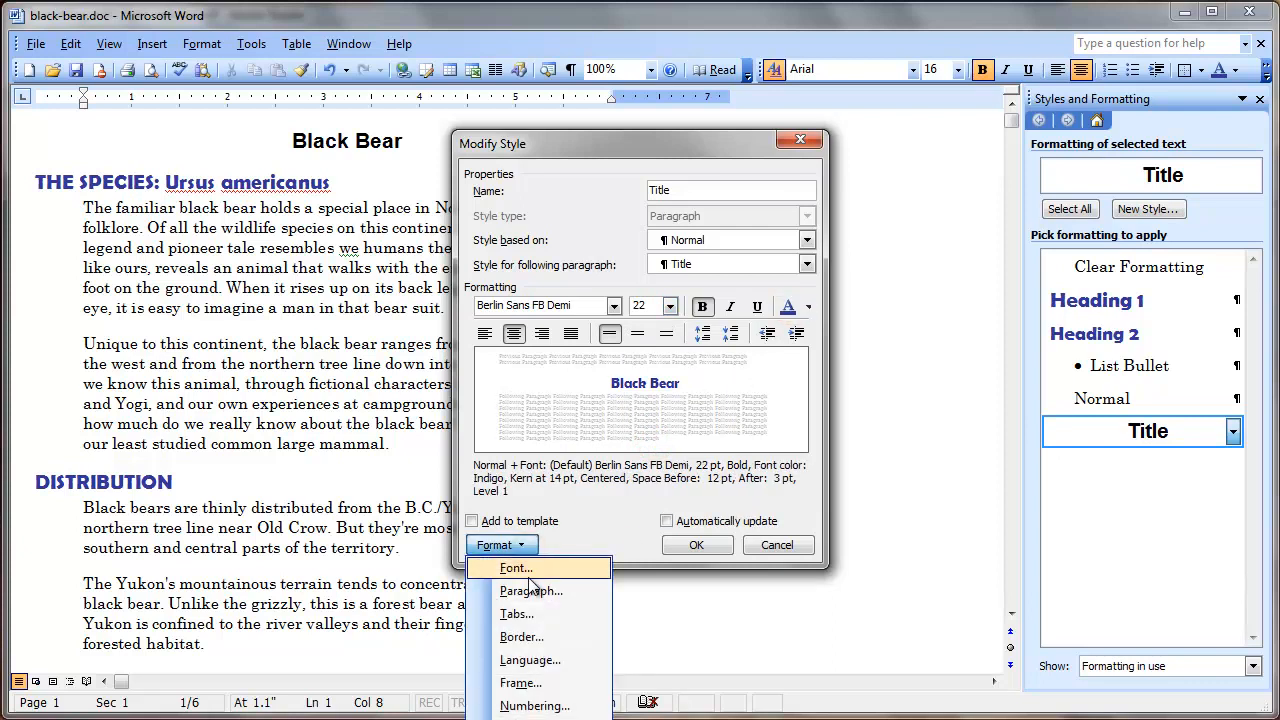
left_click(533, 572)
left_click(609, 267)
left_click(609, 267)
left_click(609, 273)
left_click(609, 273)
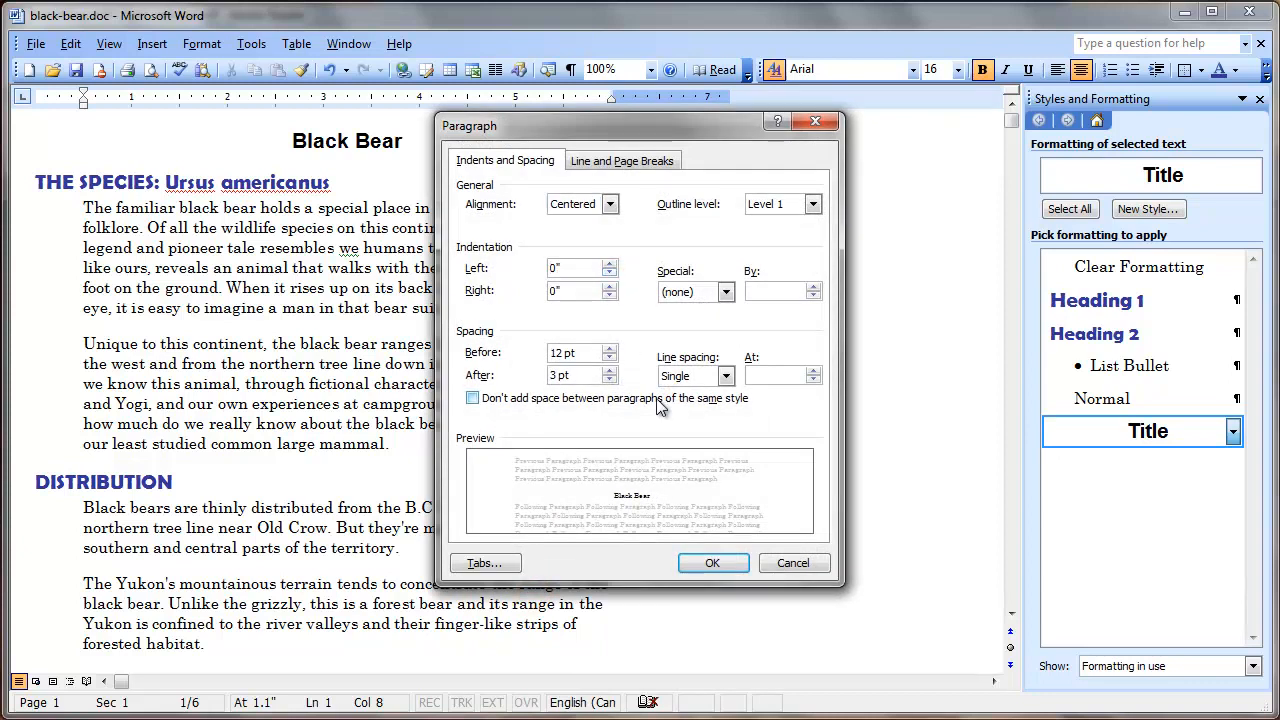
left_click(708, 566)
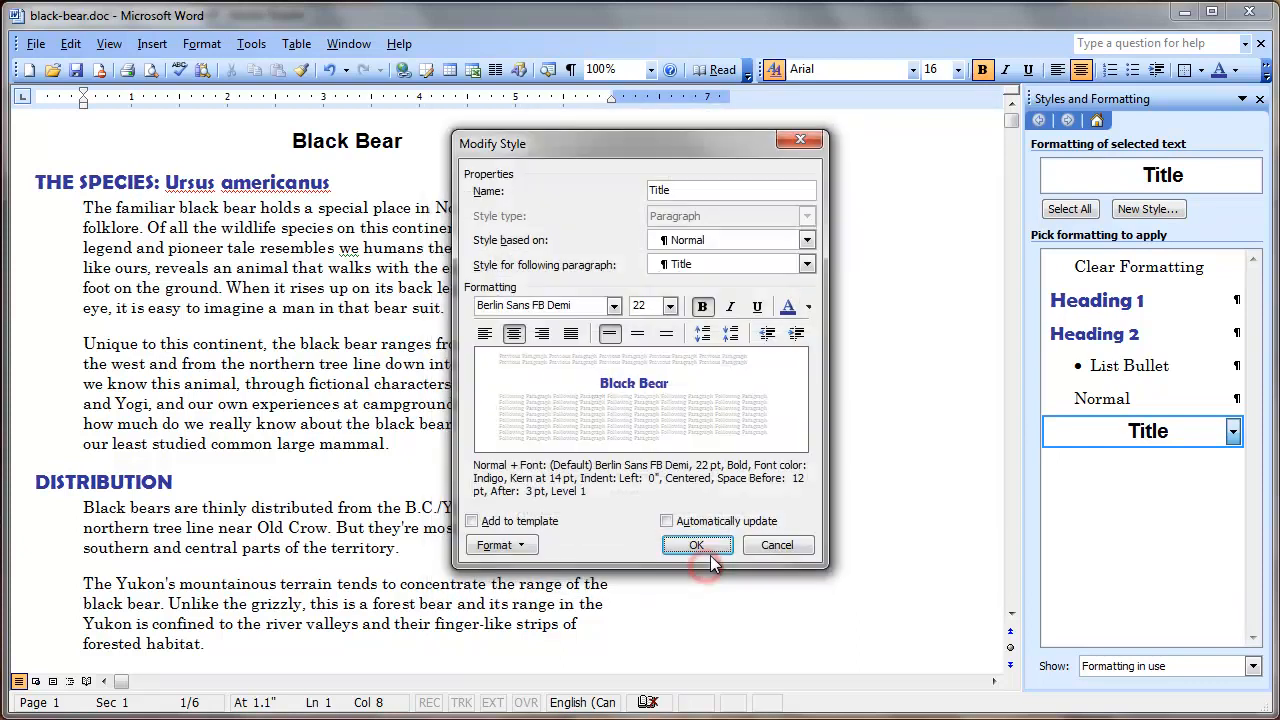
left_click(706, 546)
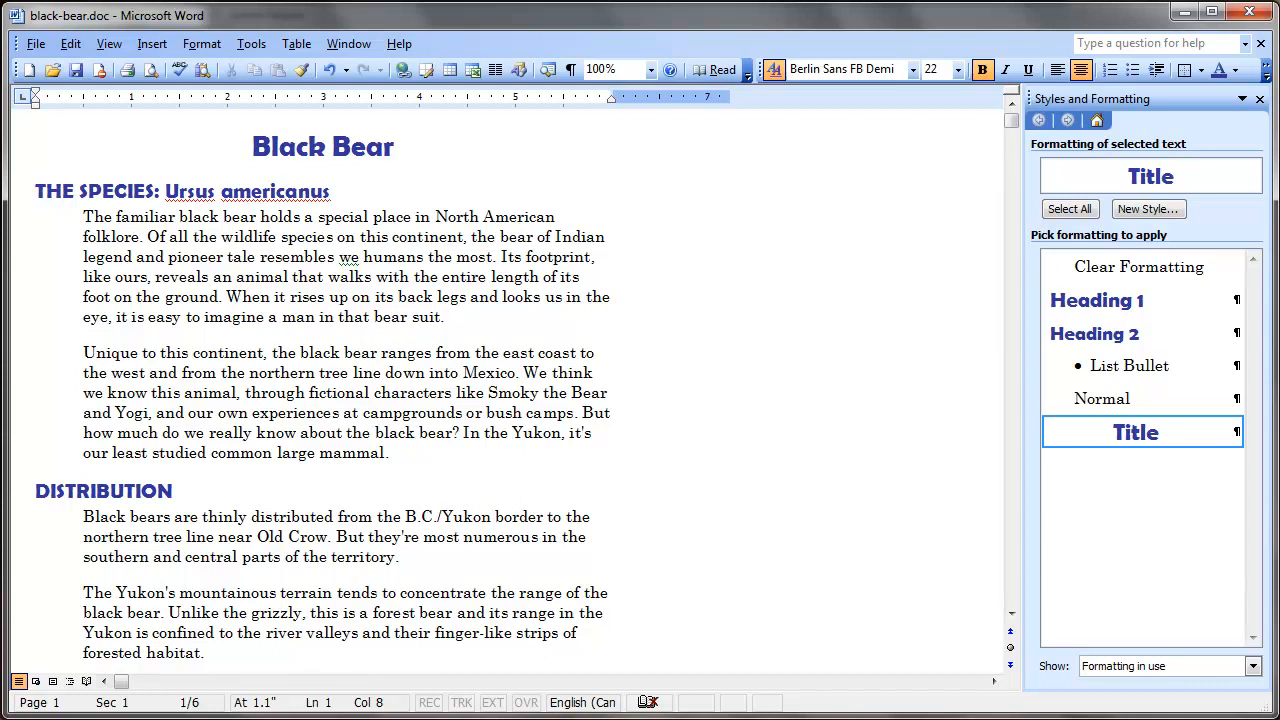
Switch to the web browser and copy the bear photo from the Environment Yukon Black Bear page.
key("alt+Tab")
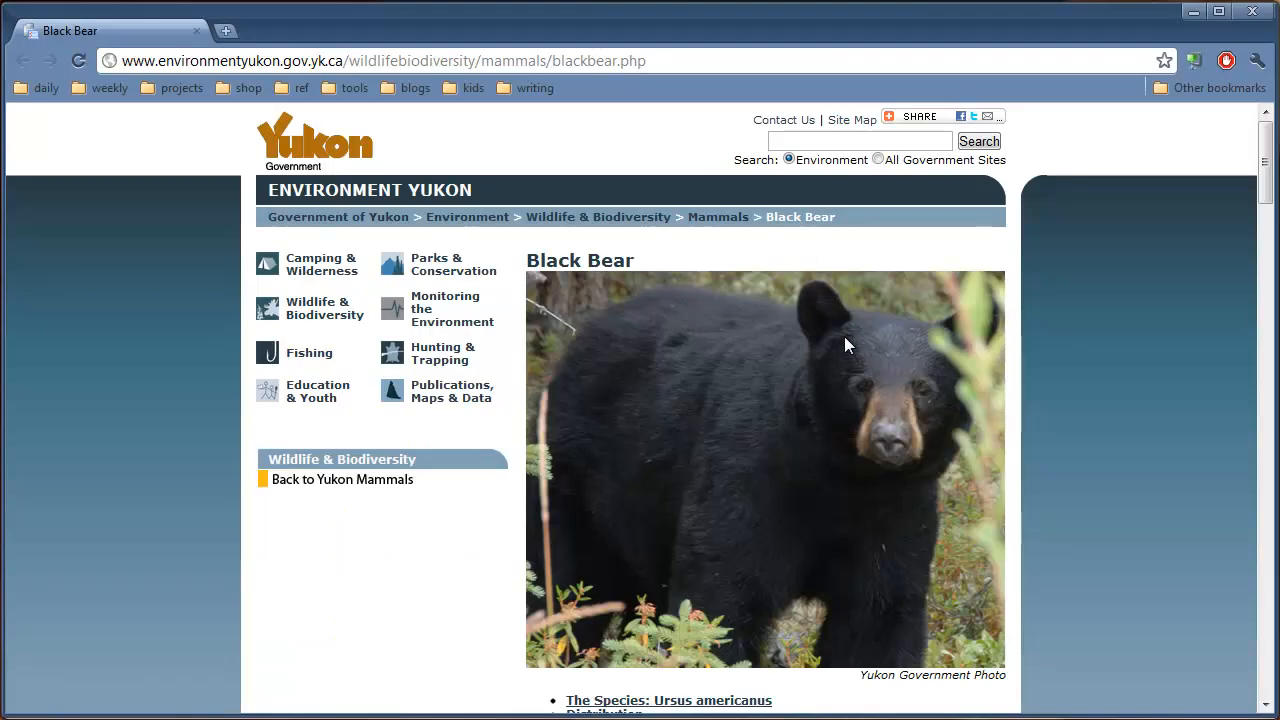
right_click(734, 397)
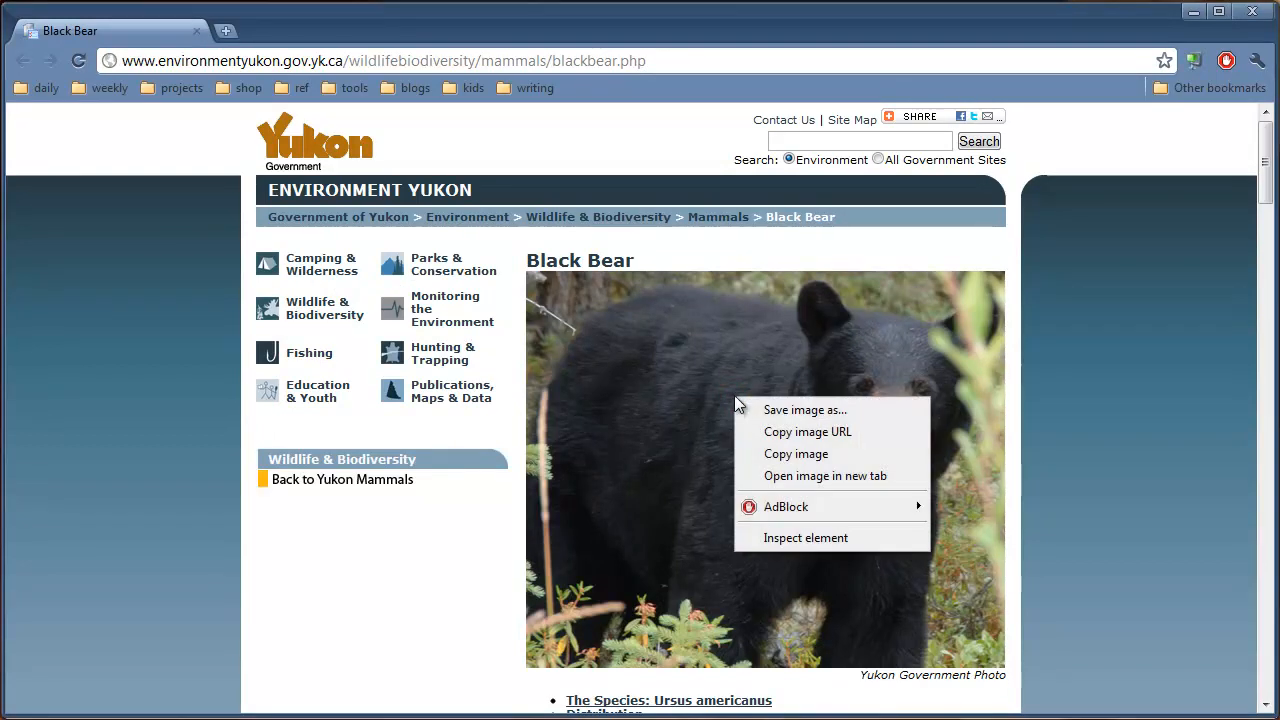
left_click(812, 452)
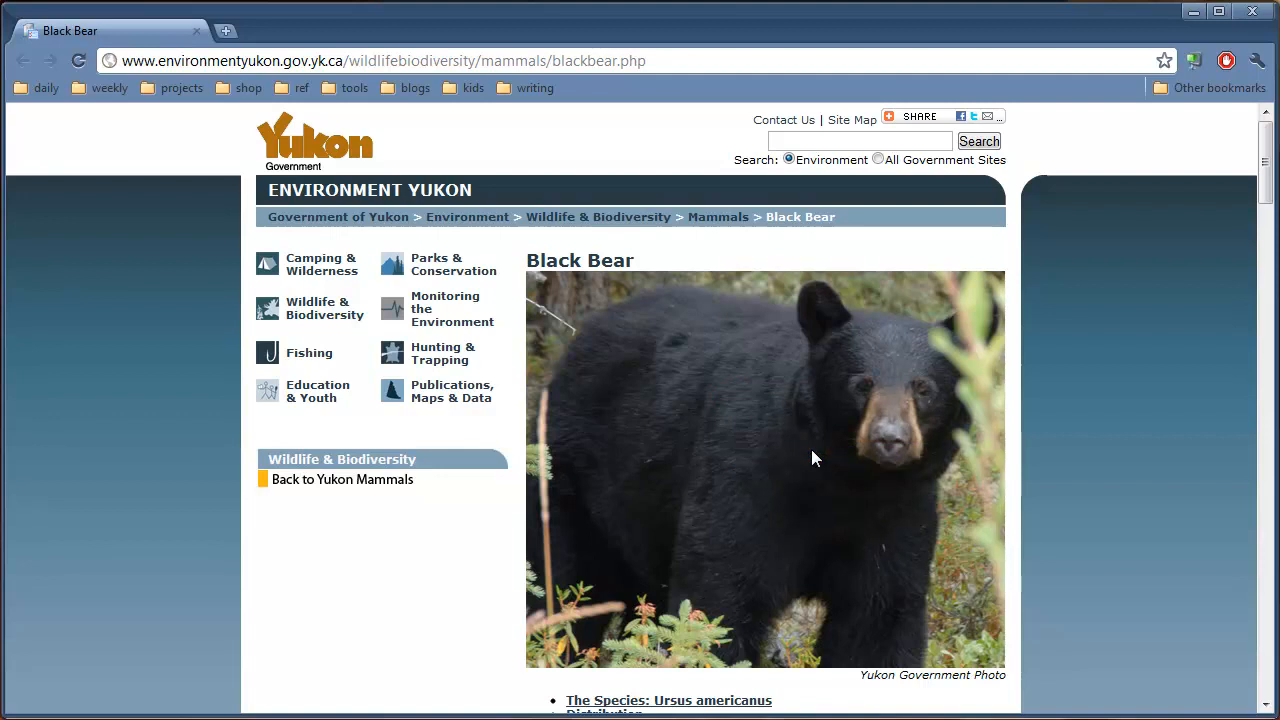
Return to Word and paste the bear photo at the end of the first paragraph under "THE SPECIES: Ursus americanus".
key("alt+Tab")
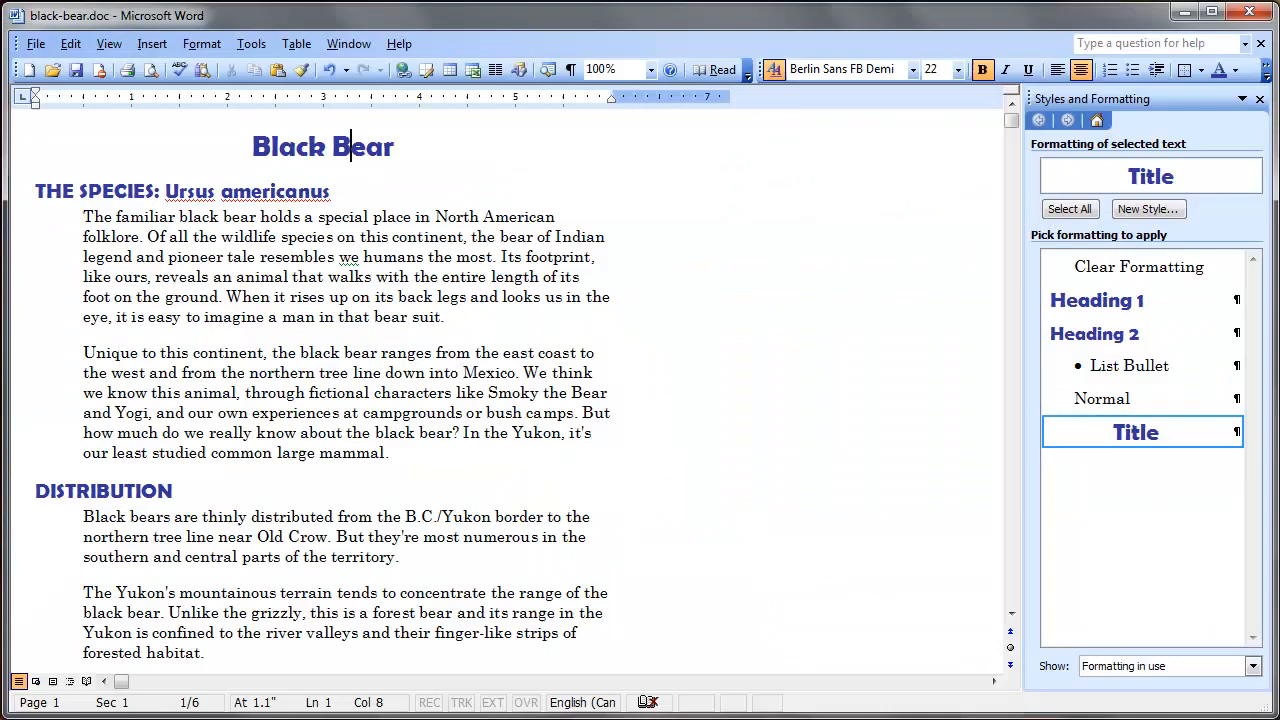
left_click(528, 321)
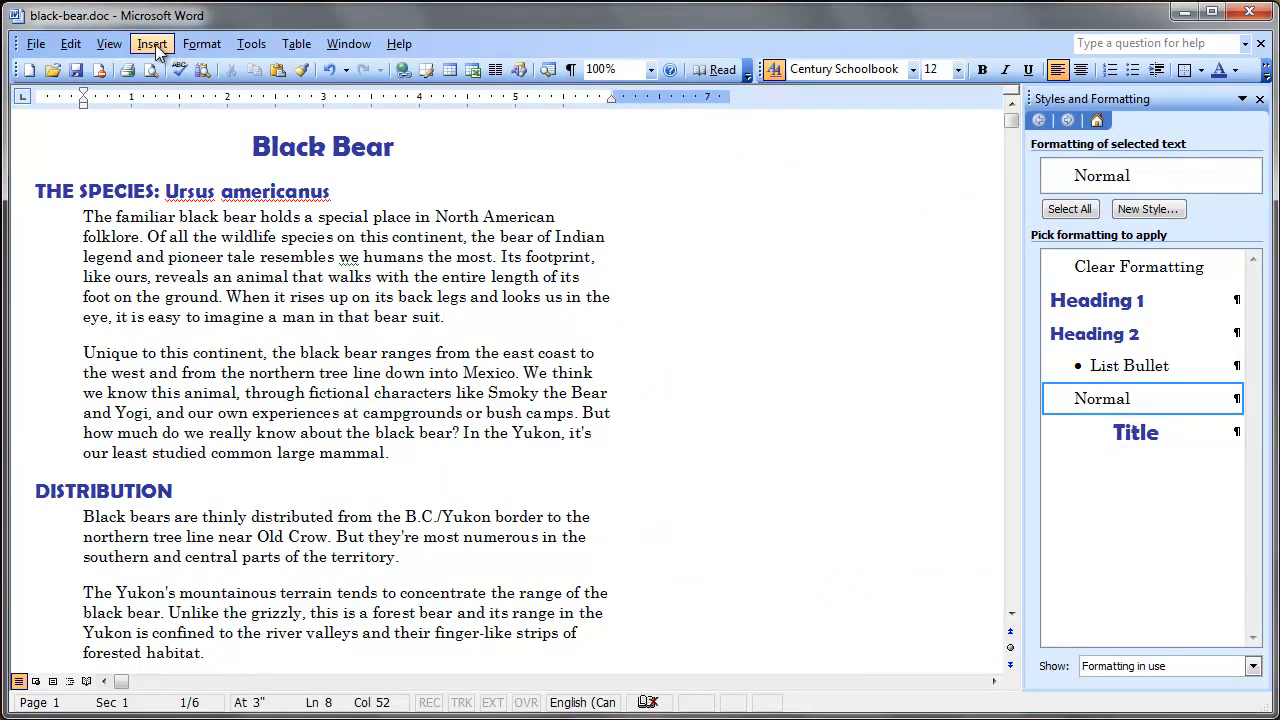
left_click(70, 44)
left_click(116, 180)
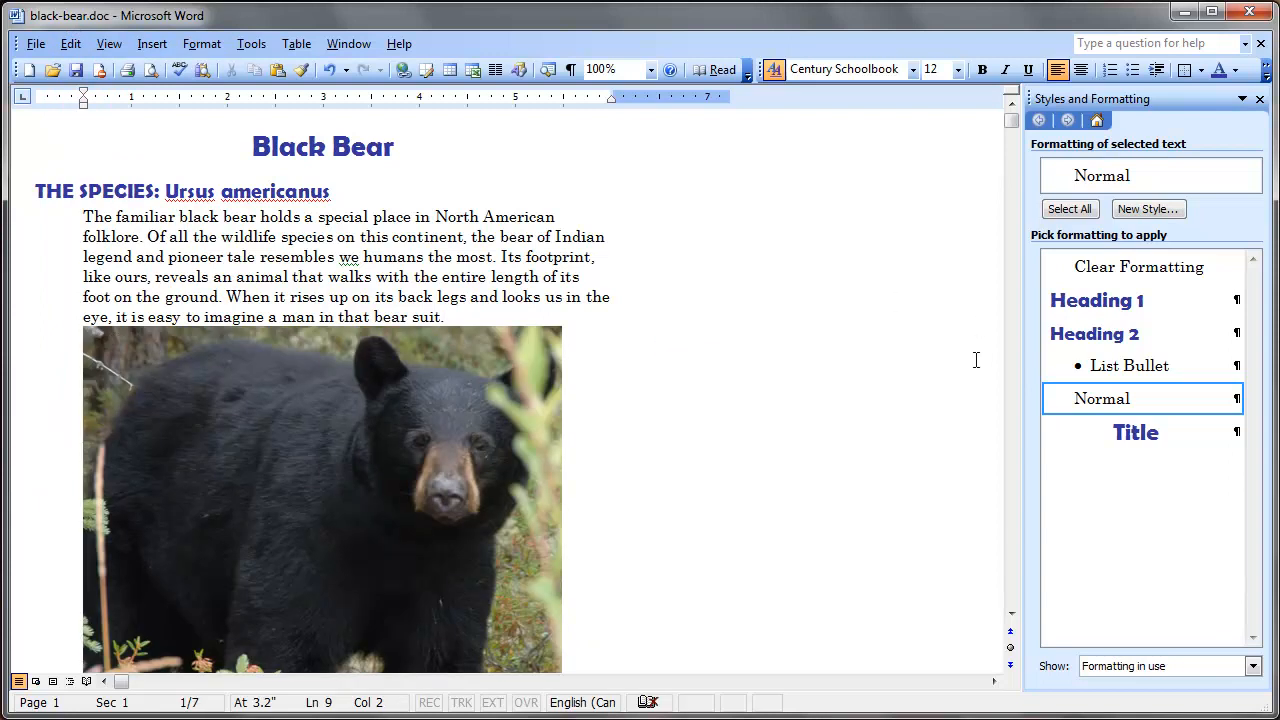
Set the pasted bear photo's text wrapping style to Square.
scroll(645, 403, "down", 3)
scroll(645, 403, "up", 1)
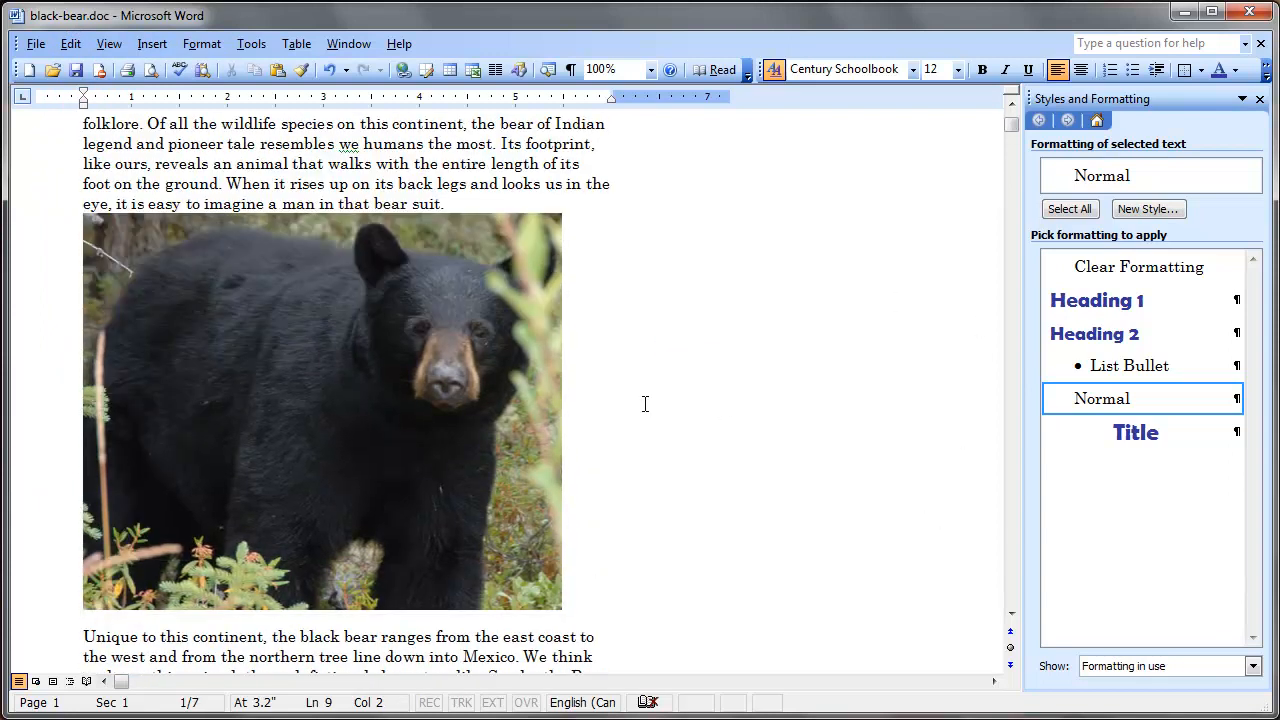
scroll(645, 403, "down", 1)
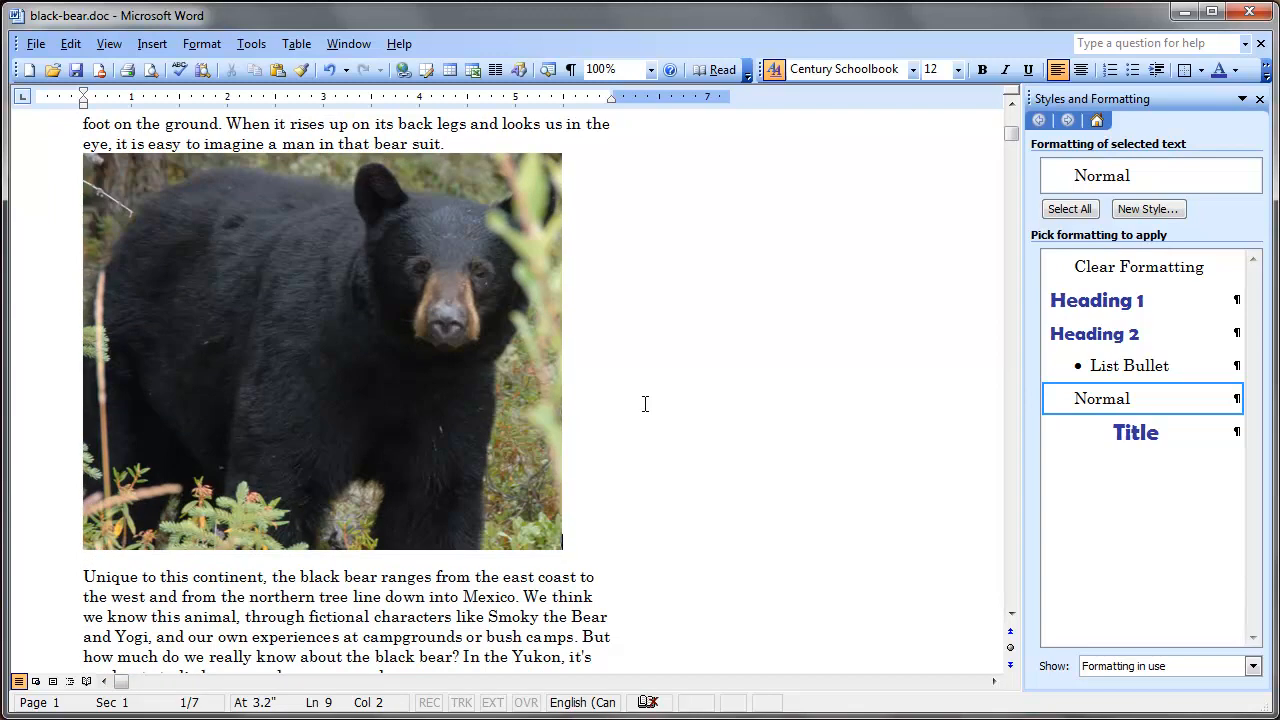
right_click(370, 313)
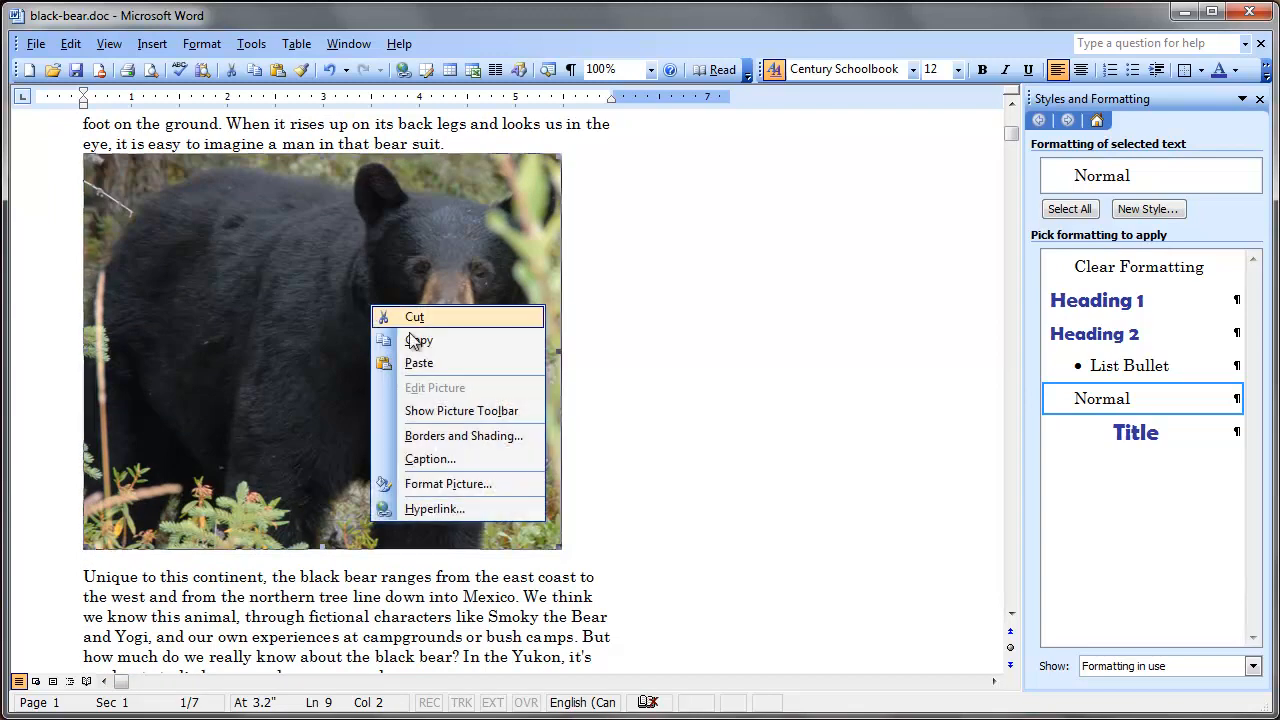
left_click(463, 487)
left_click(610, 203)
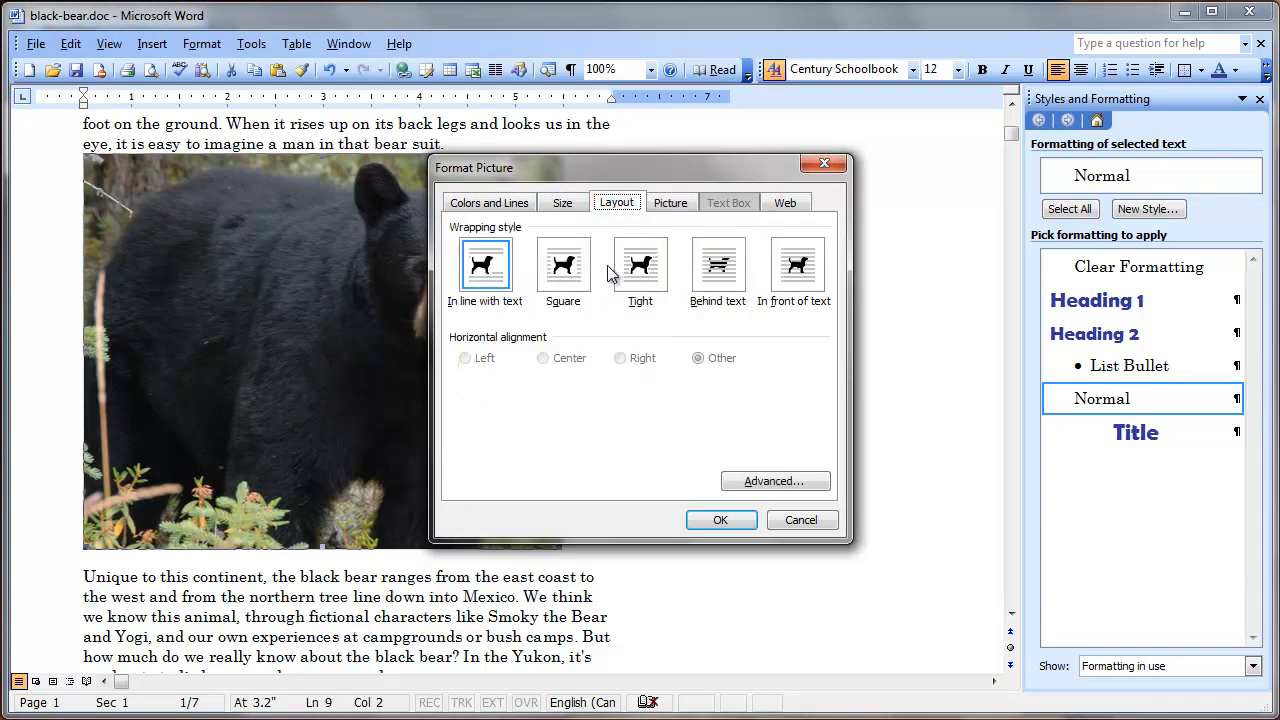
left_click(572, 276)
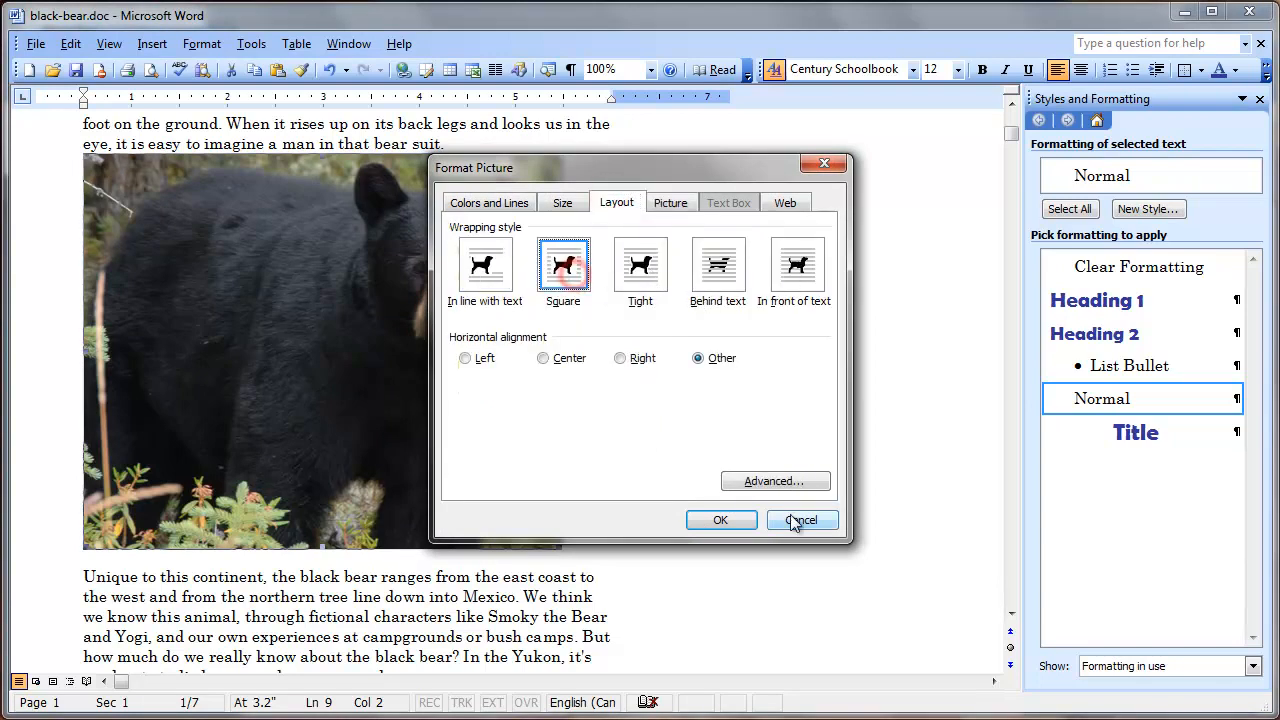
left_click(722, 520)
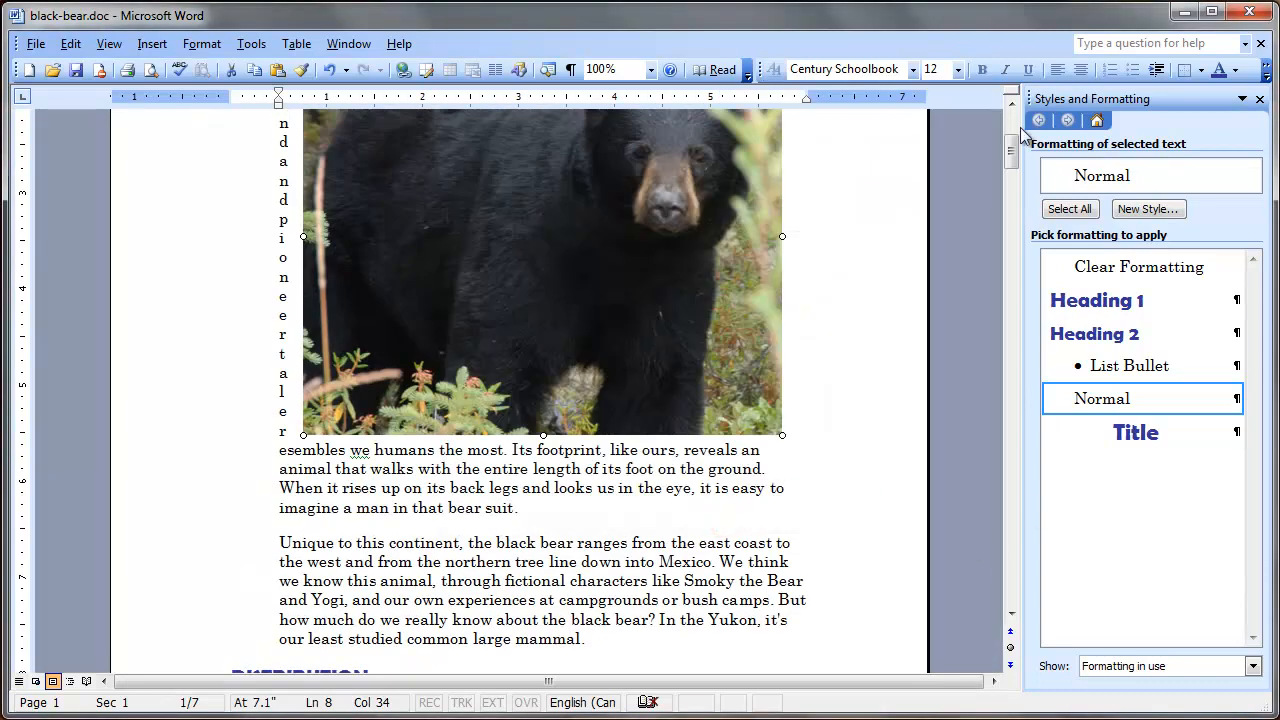
Compare how the start of page 1 appears in Normal view and in Print Layout view.
left_click(1013, 106)
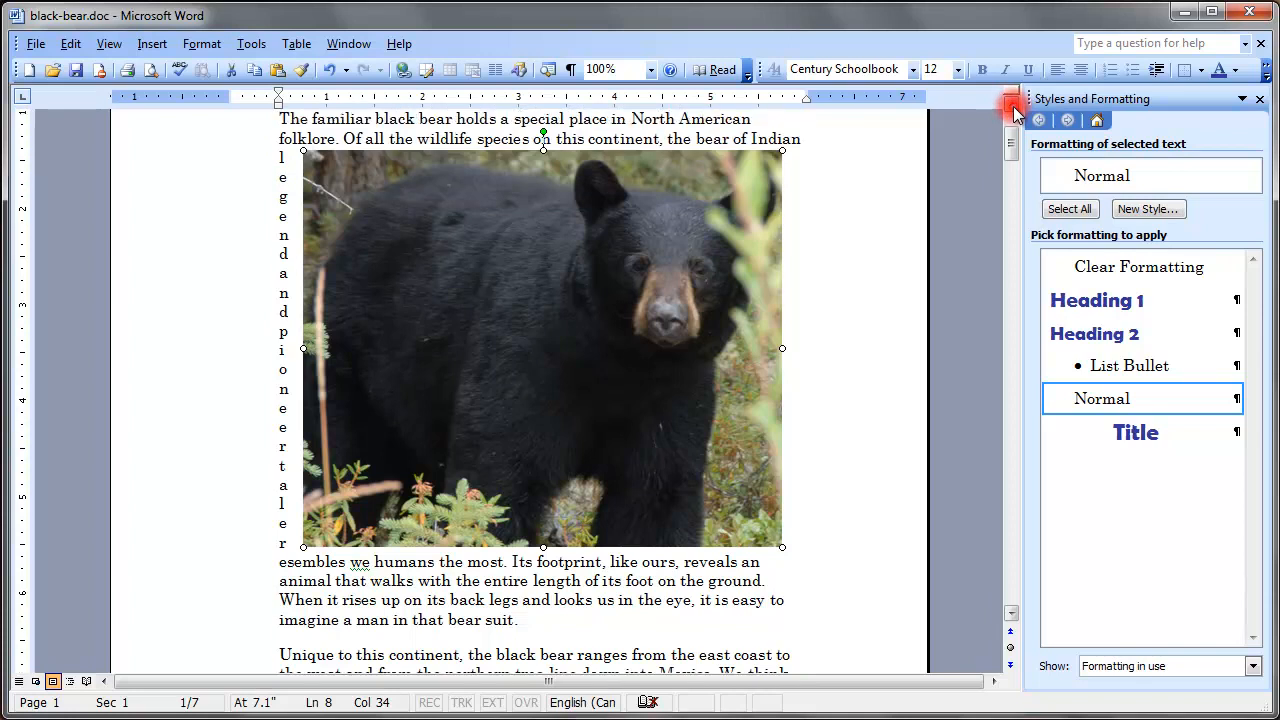
left_click(1013, 106)
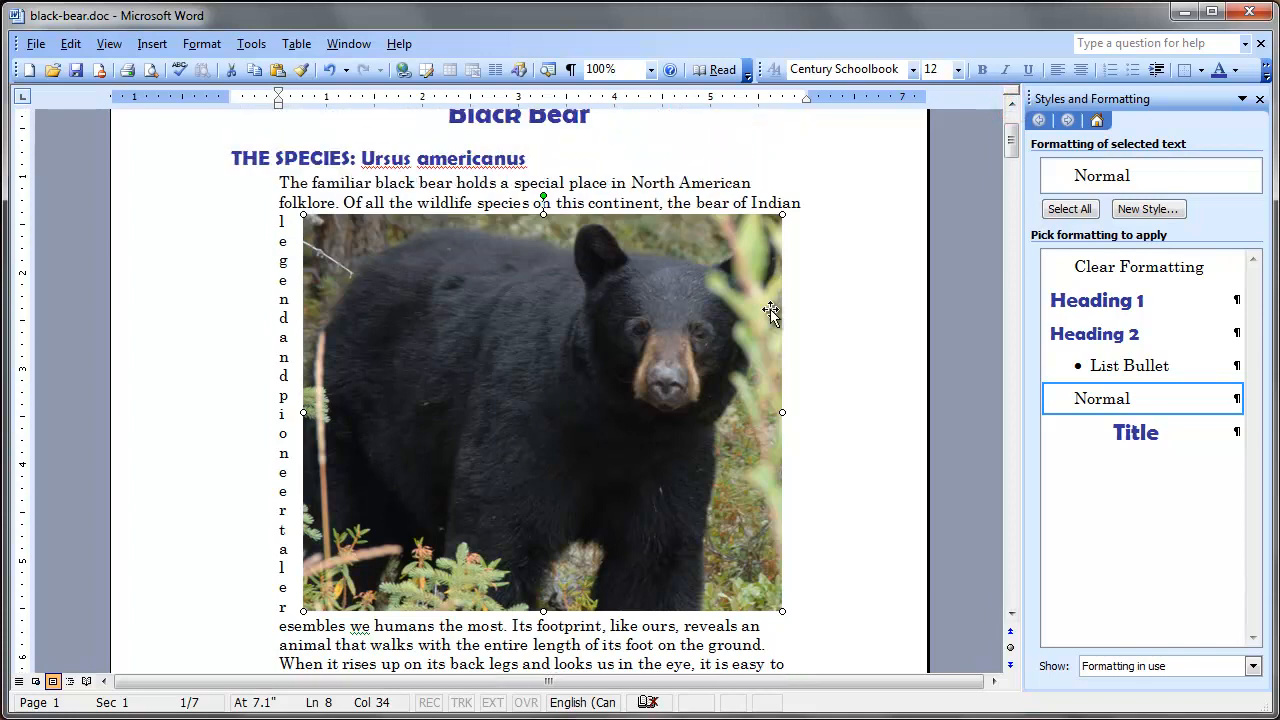
left_click(18, 681)
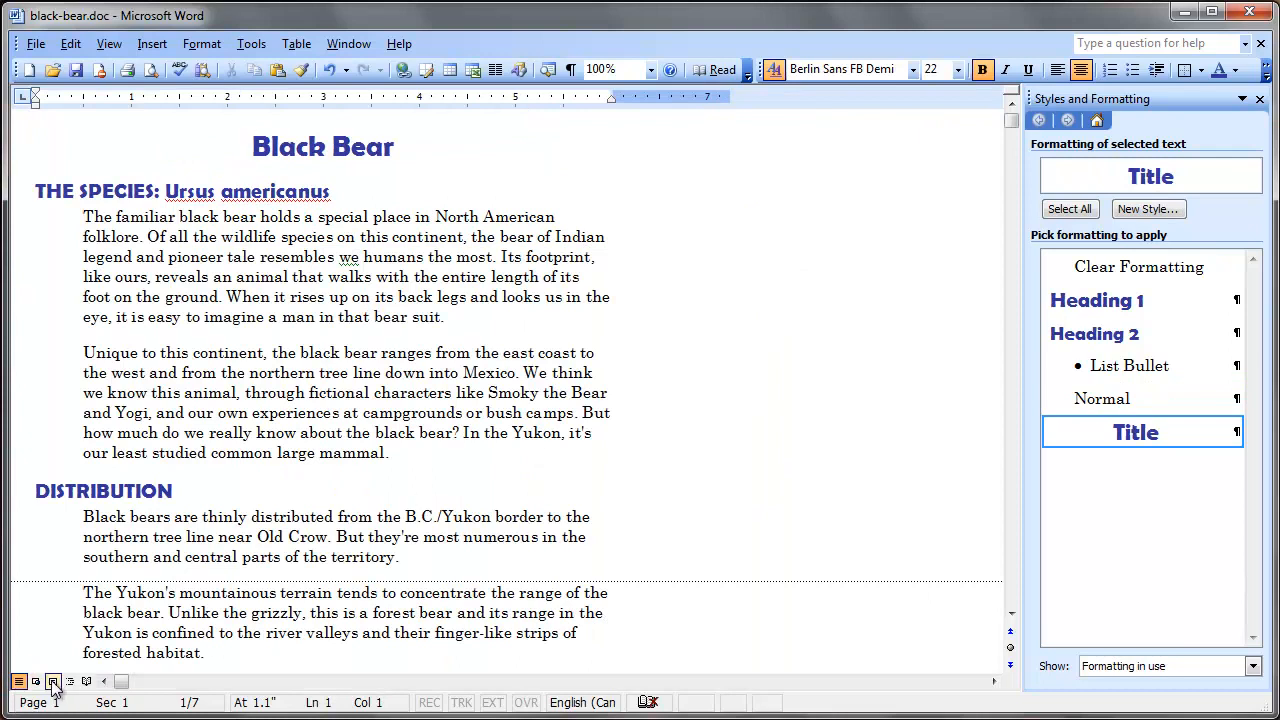
left_click(52, 681)
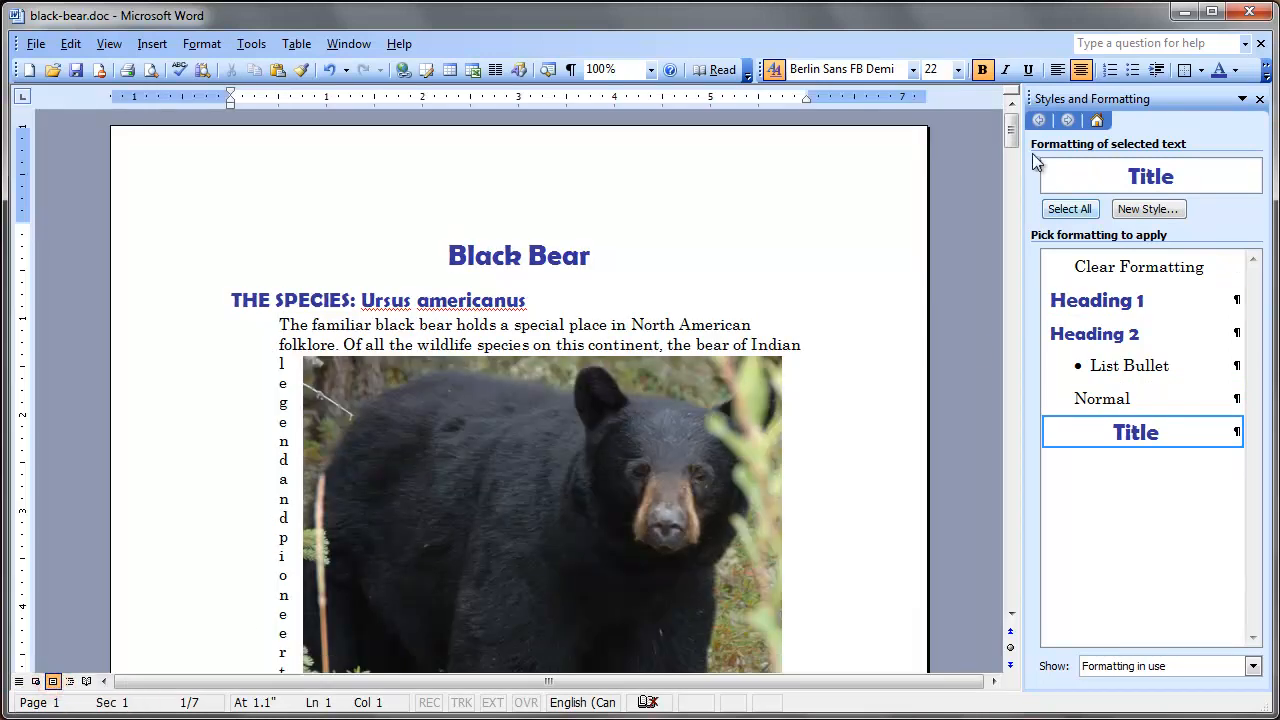
Shrink the bear photo proportionally to about 3.5" wide and place it against the right margin below the second line of the first paragraph.
left_click_drag(1011, 128, 1025, 143)
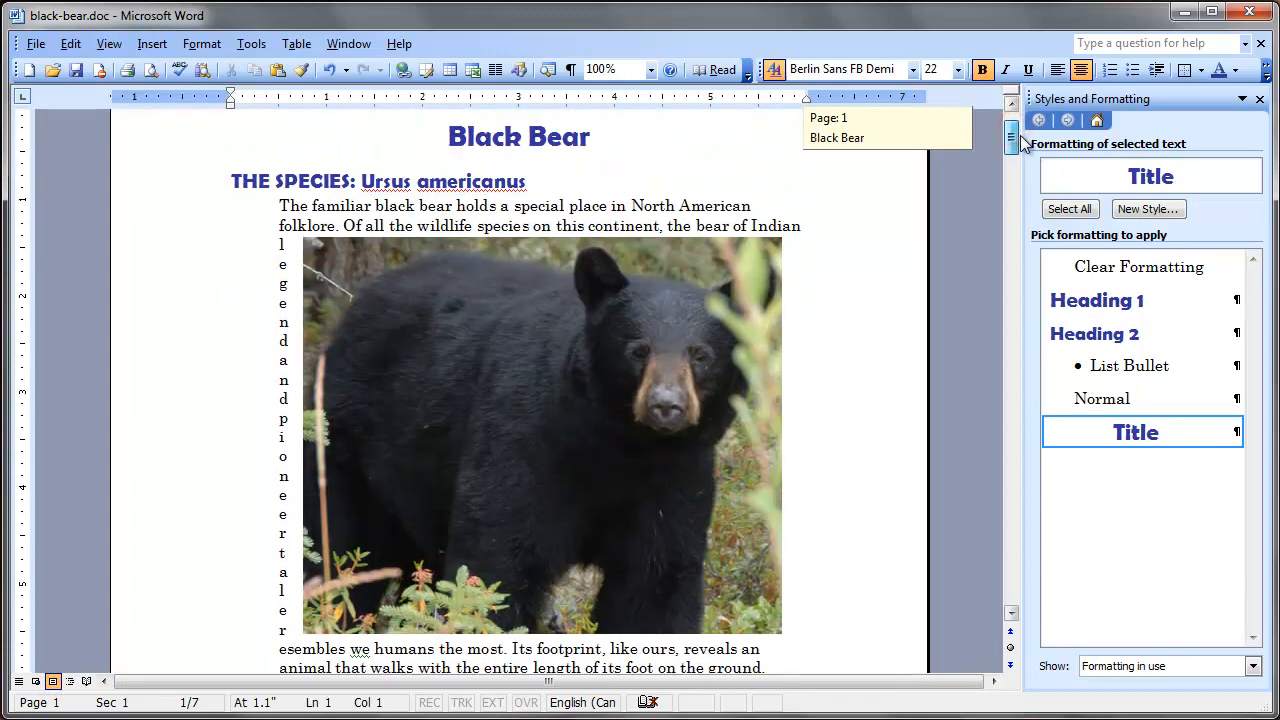
left_click(500, 426)
left_click_drag(300, 232, 522, 357)
left_click_drag(634, 367, 656, 345)
left_click_drag(588, 319, 648, 347)
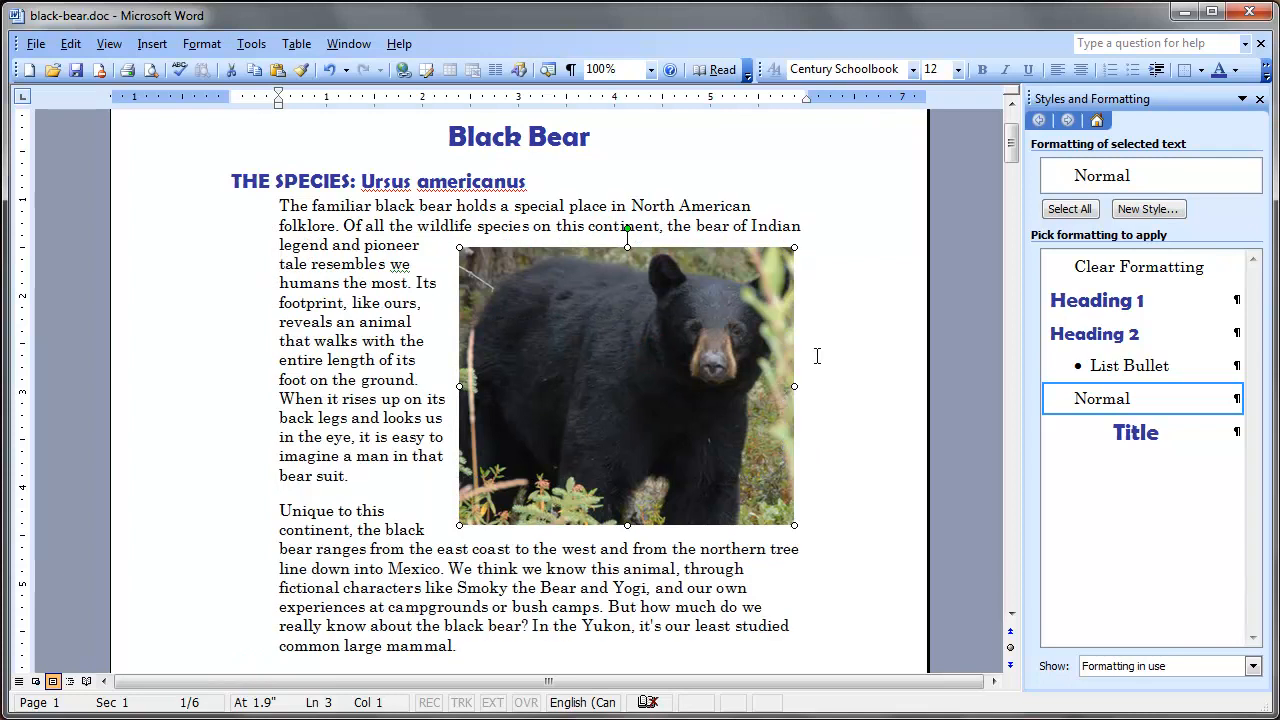
left_click(880, 329)
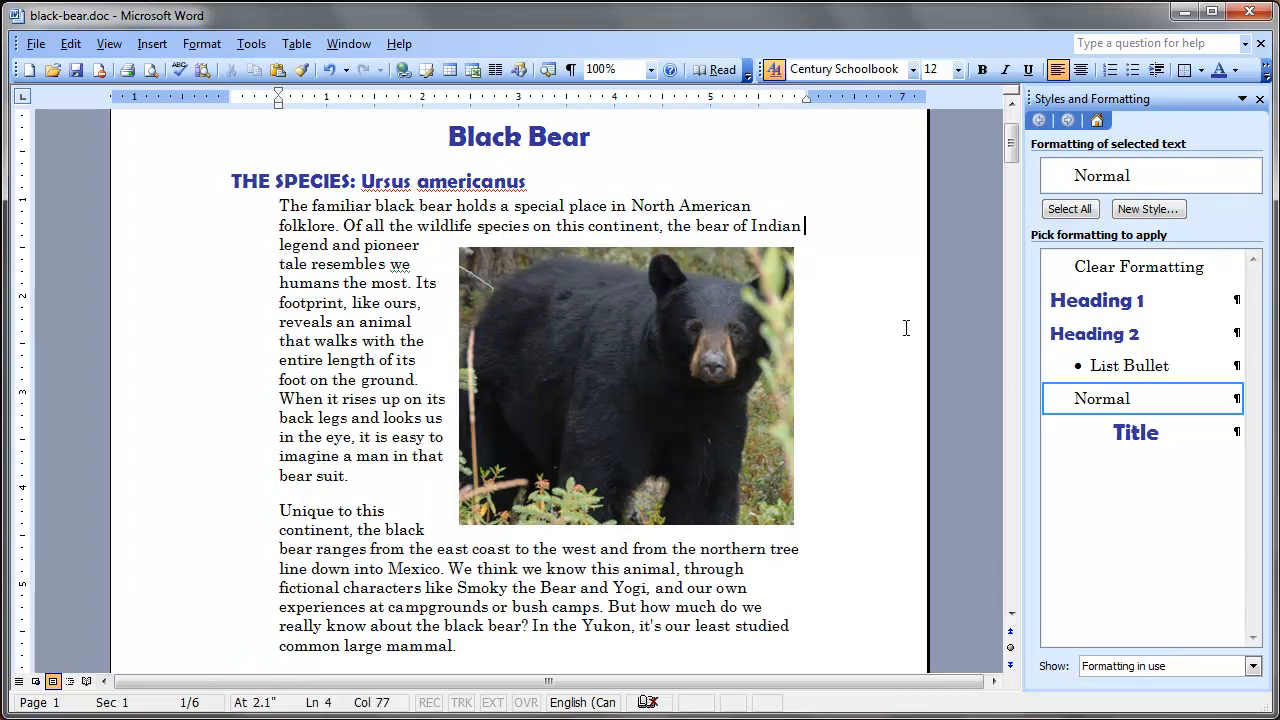
left_click_drag(1011, 145, 1098, 150)
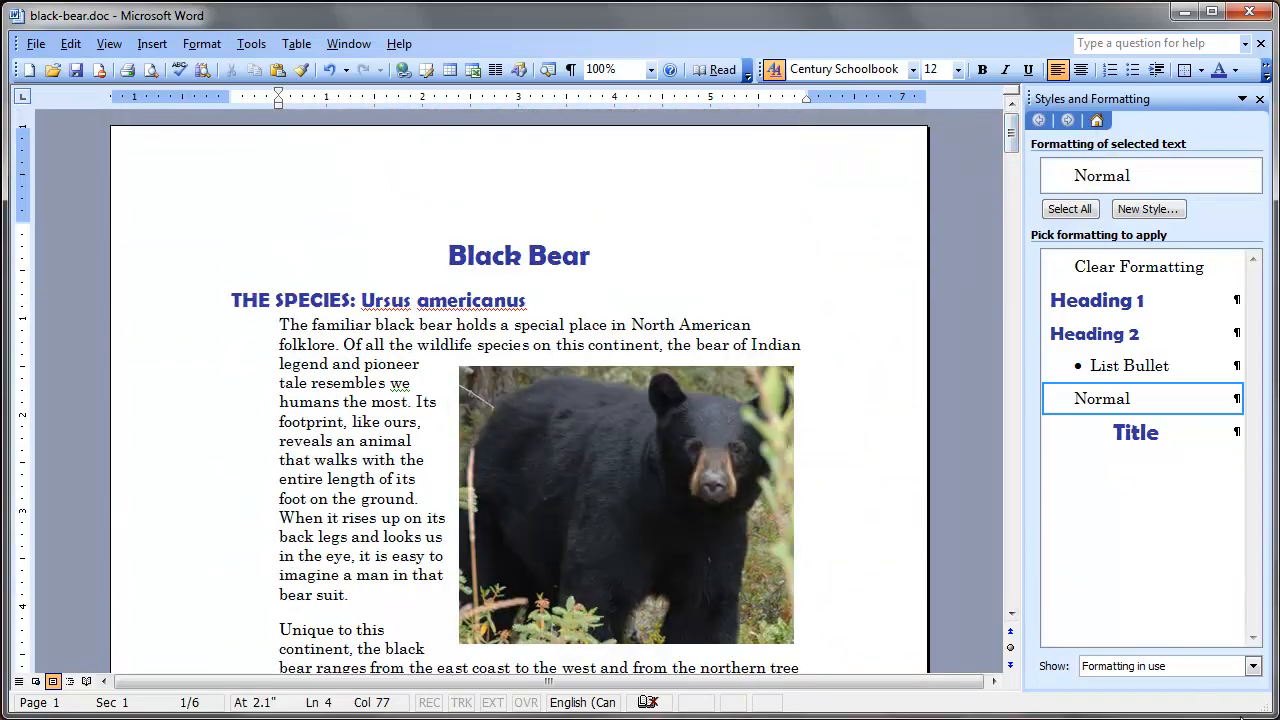